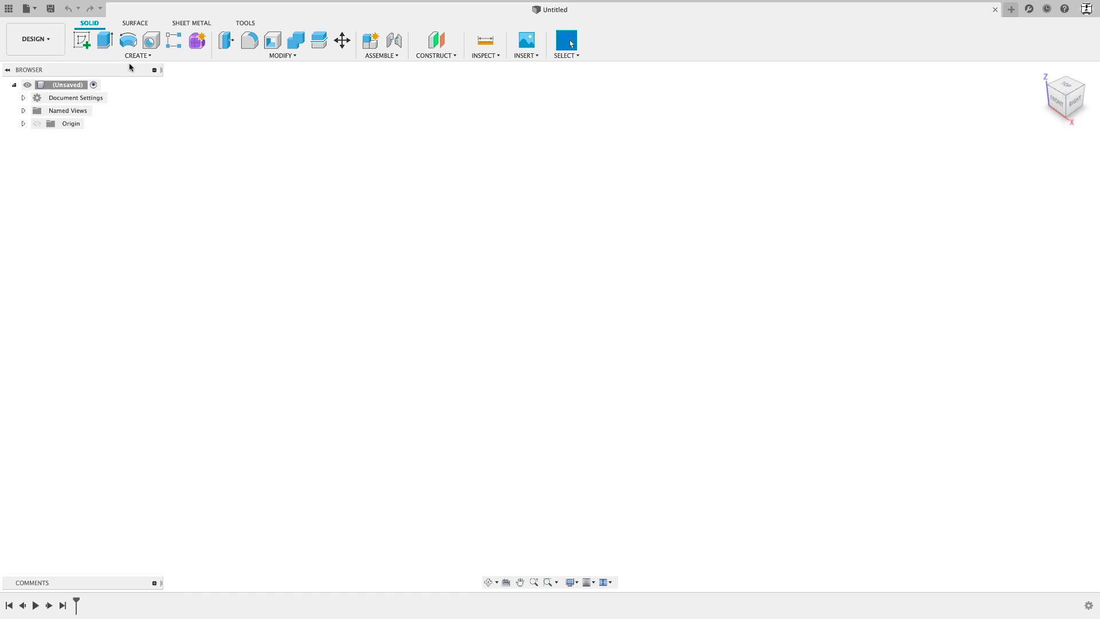
Start a new sketch on the top plane and open the Create menu for text
{"action": "left_click", "coordinate": [138, 55]}
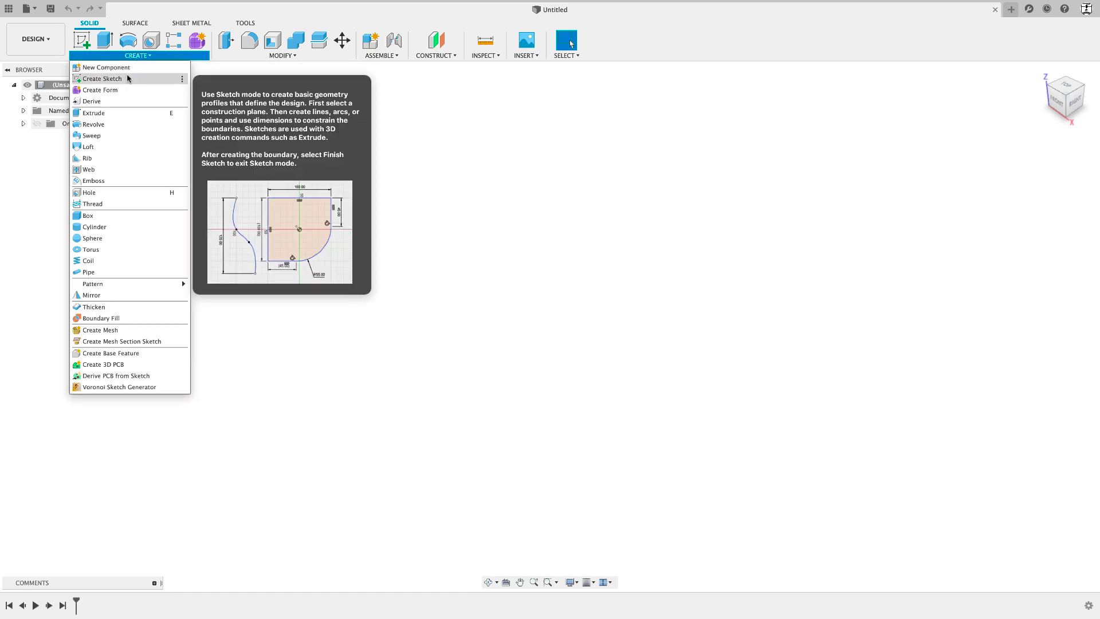
{"action": "left_click", "coordinate": [126, 79]}
{"action": "left_click", "coordinate": [601, 284]}
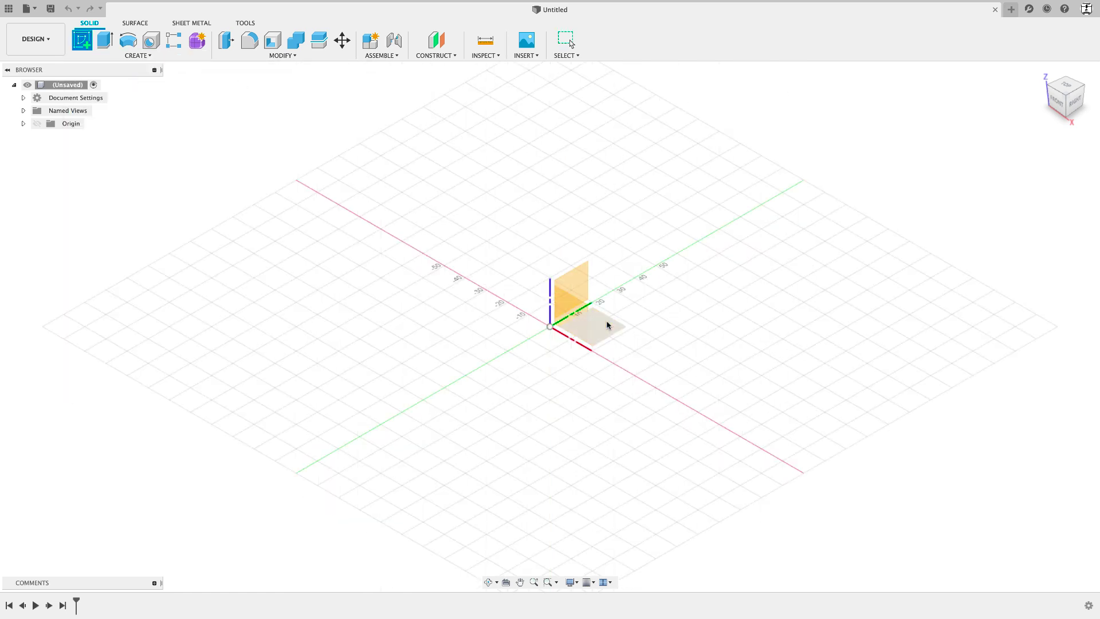
{"action": "left_click", "coordinate": [151, 56]}
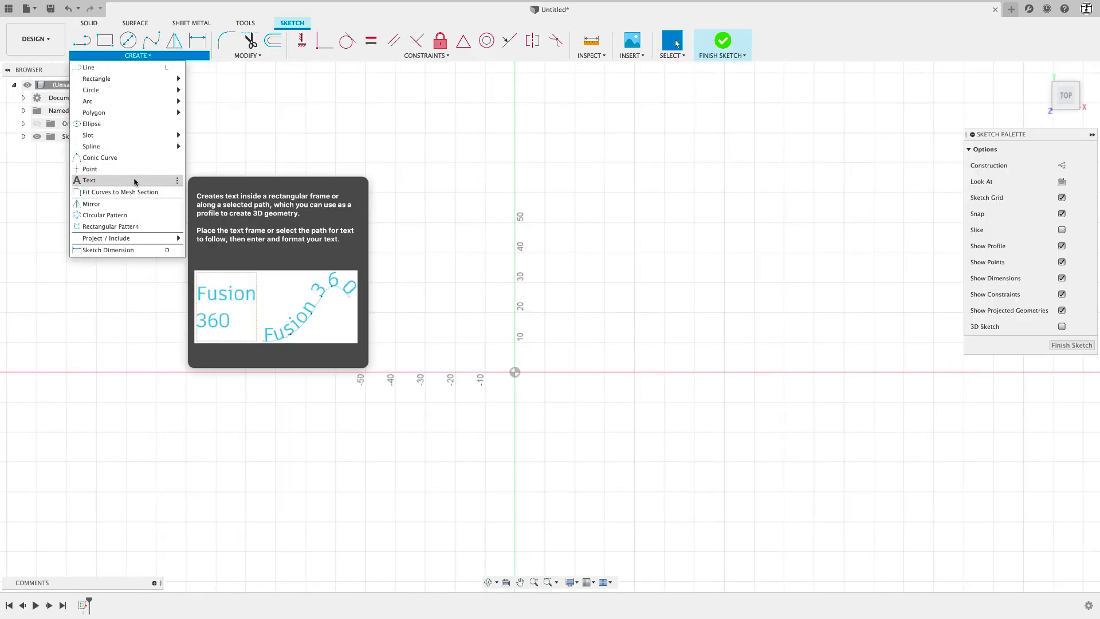
Draw the 'Desktop Makes' text frame above and left of the origin
{"action": "left_click", "coordinate": [89, 179]}
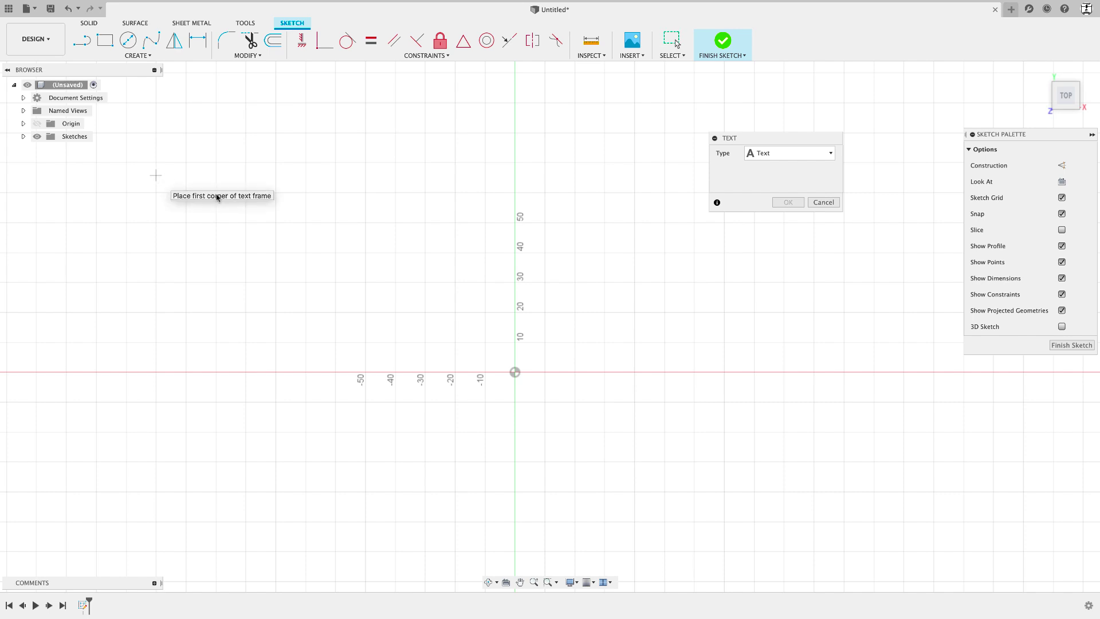
{"action": "left_click_drag", "start_coordinate": [753, 149], "coordinate": [608, 157]}
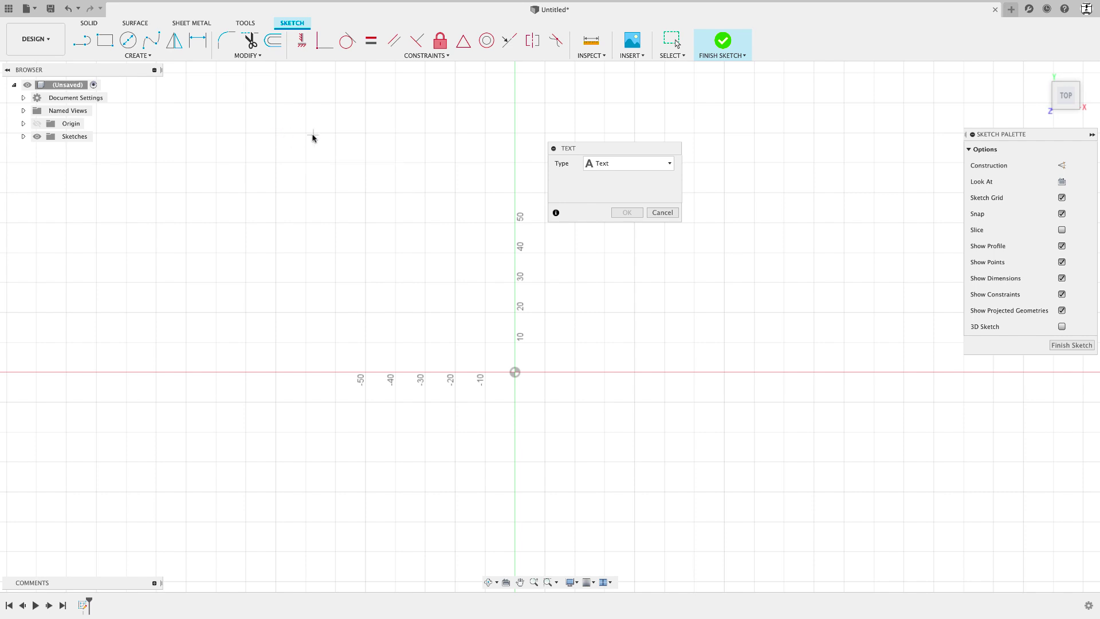
{"action": "left_click", "coordinate": [591, 581]}
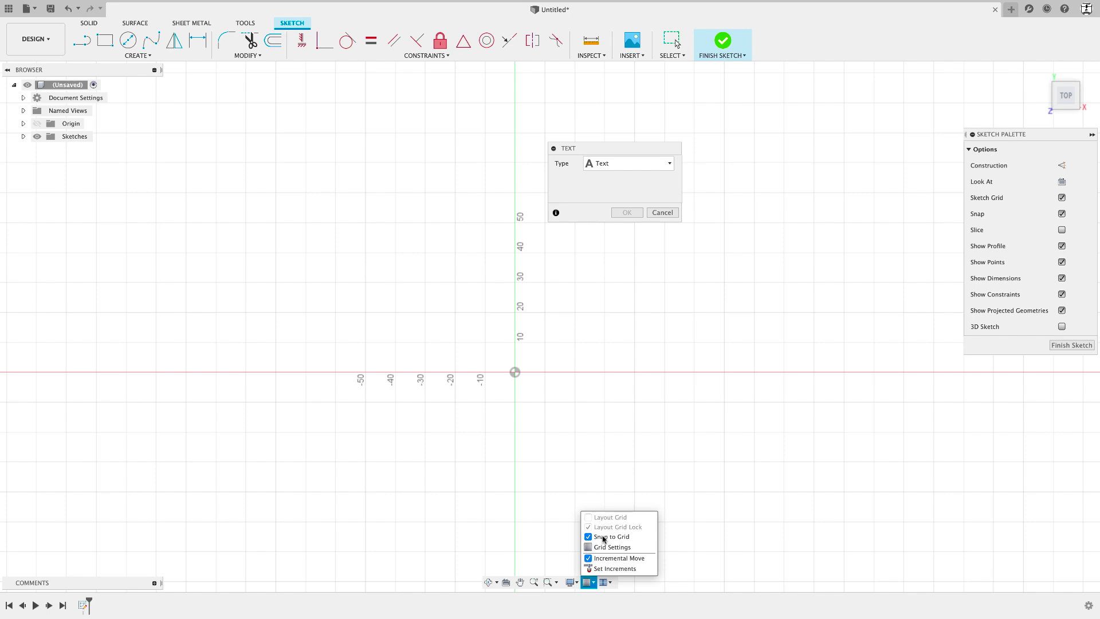
{"action": "left_click", "coordinate": [245, 132]}
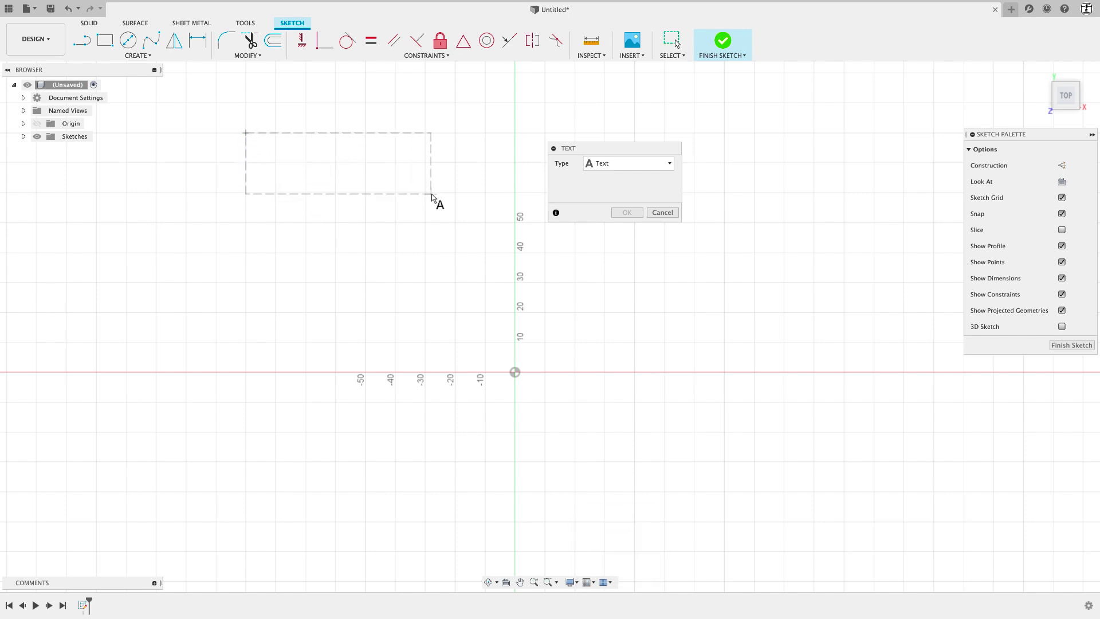
{"action": "left_click", "coordinate": [425, 223]}
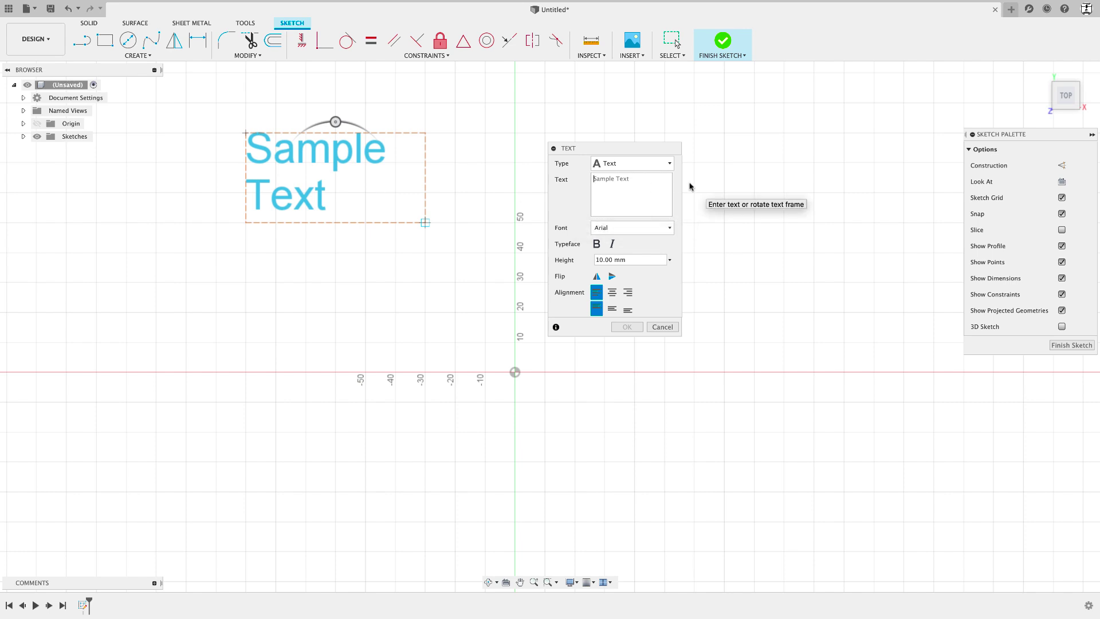
{"action": "type", "text": "Desktop"}
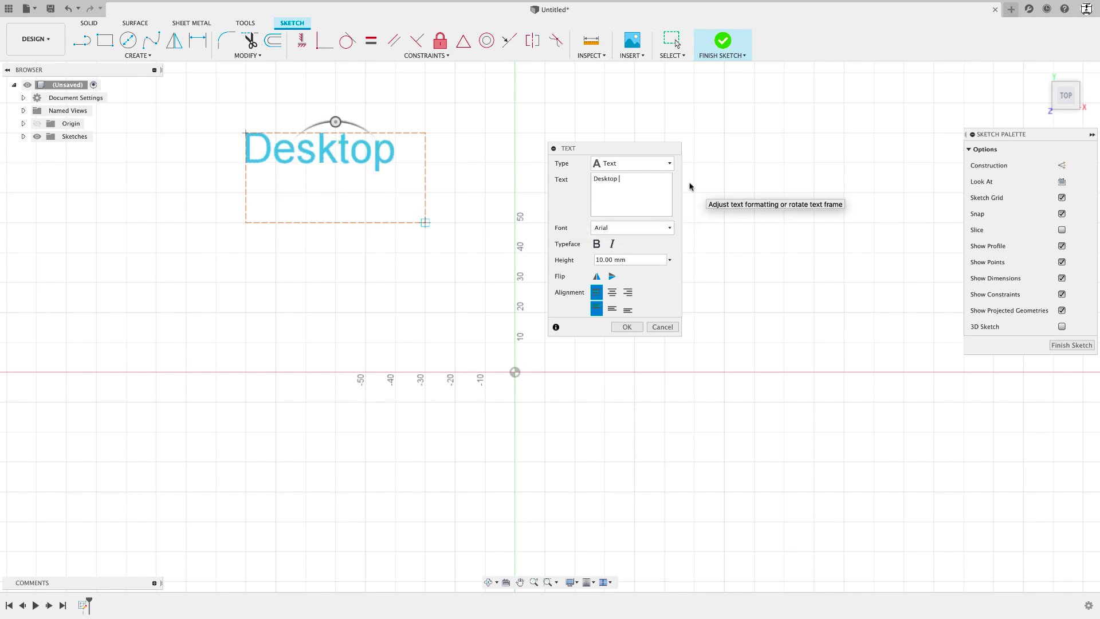
{"action": "type", "text": " Makes"}
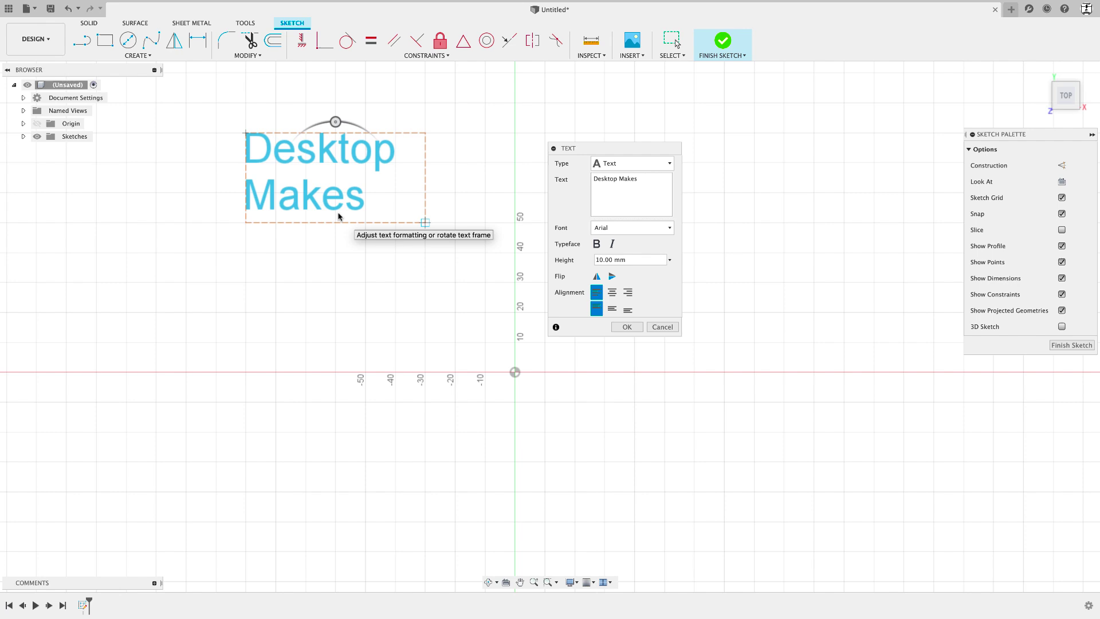
{"action": "scroll", "coordinate": [481, 204], "scroll_direction": "up", "scroll_amount": 1}
{"action": "scroll", "coordinate": [482, 203], "scroll_direction": "up", "scroll_amount": 1}
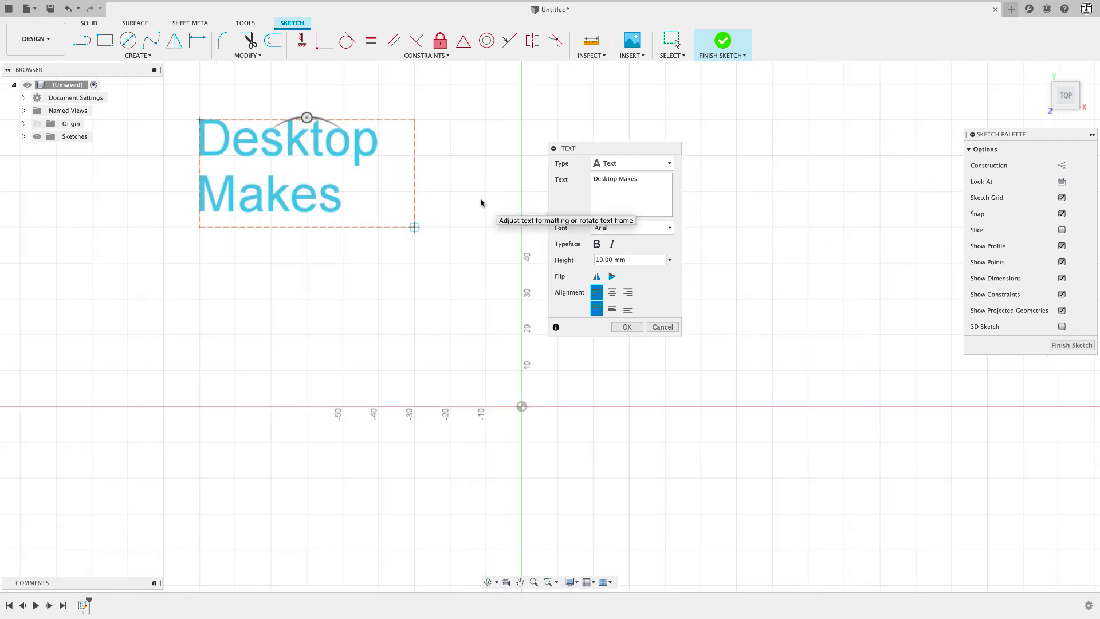
{"action": "scroll", "coordinate": [482, 205], "scroll_direction": "up", "scroll_amount": 1}
{"action": "mouse_move", "coordinate": [479, 207]}
{"action": "middle_mouse_down"}
{"action": "mouse_move", "coordinate": [516, 273]}
{"action": "mouse_move", "coordinate": [545, 283]}
{"action": "middle_mouse_up"}
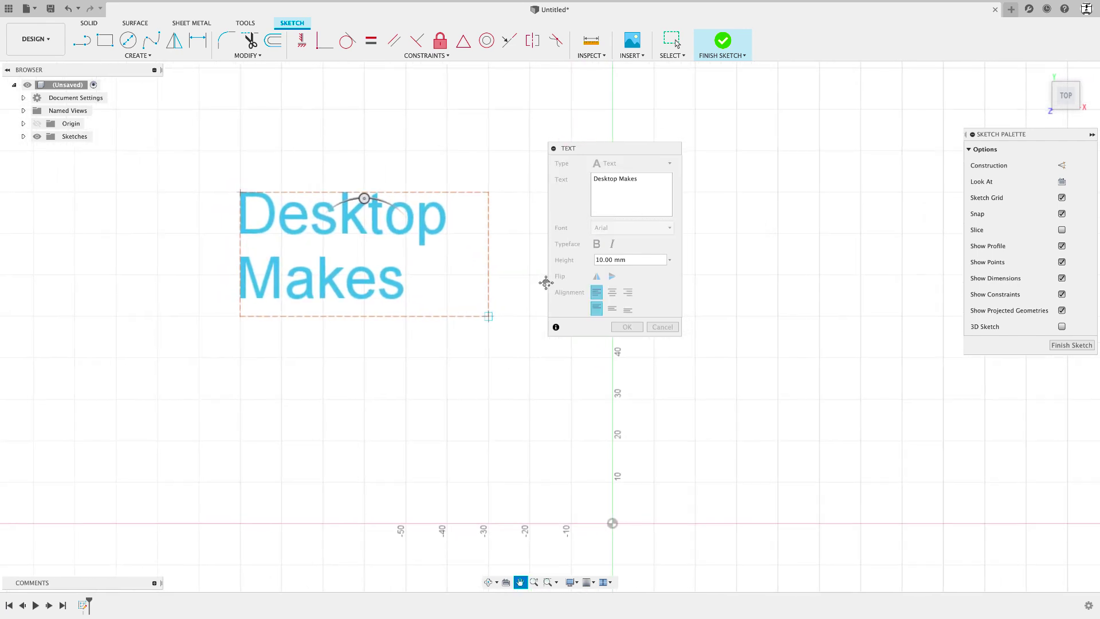
{"action": "left_click", "coordinate": [638, 231]}
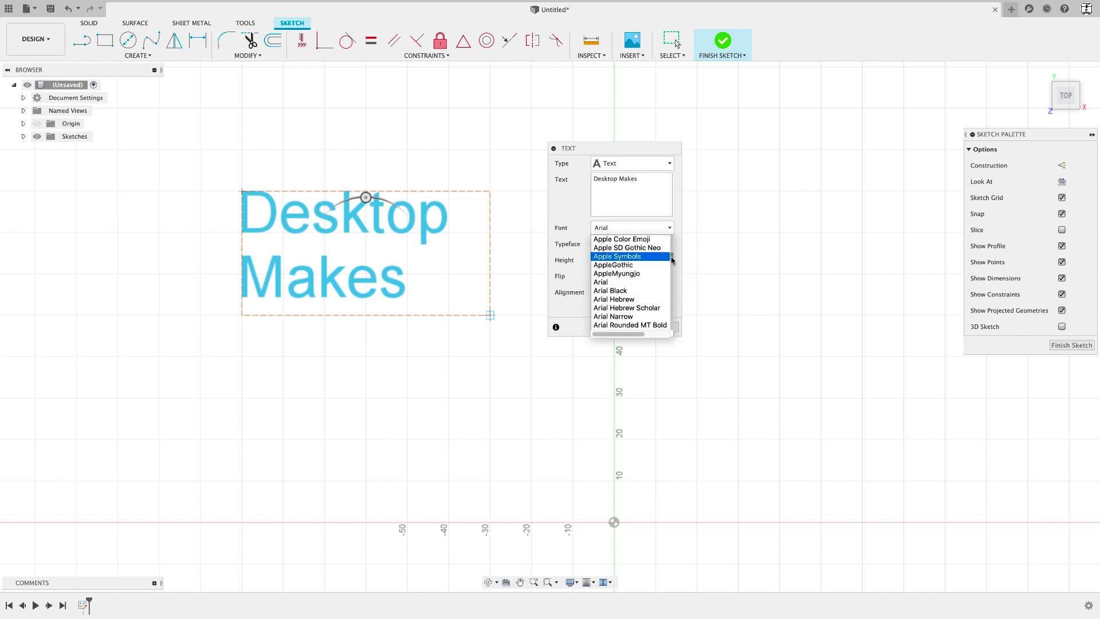
{"action": "scroll", "coordinate": [676, 258], "scroll_direction": "down", "scroll_amount": 5}
{"action": "scroll", "coordinate": [676, 242], "scroll_direction": "down", "scroll_amount": 5}
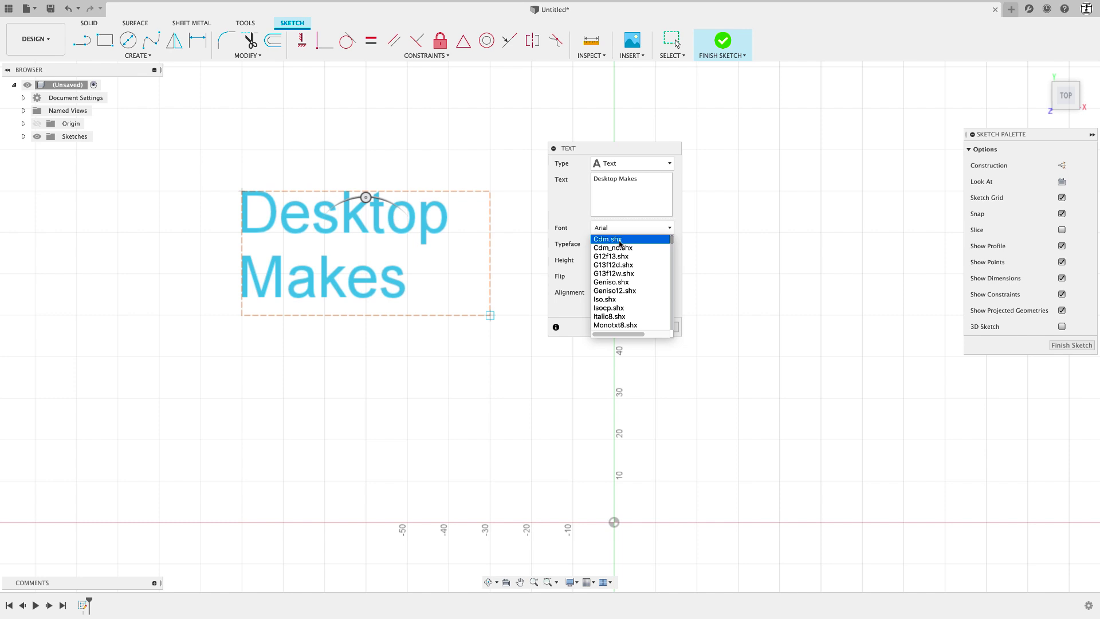
{"action": "left_click", "coordinate": [621, 240]}
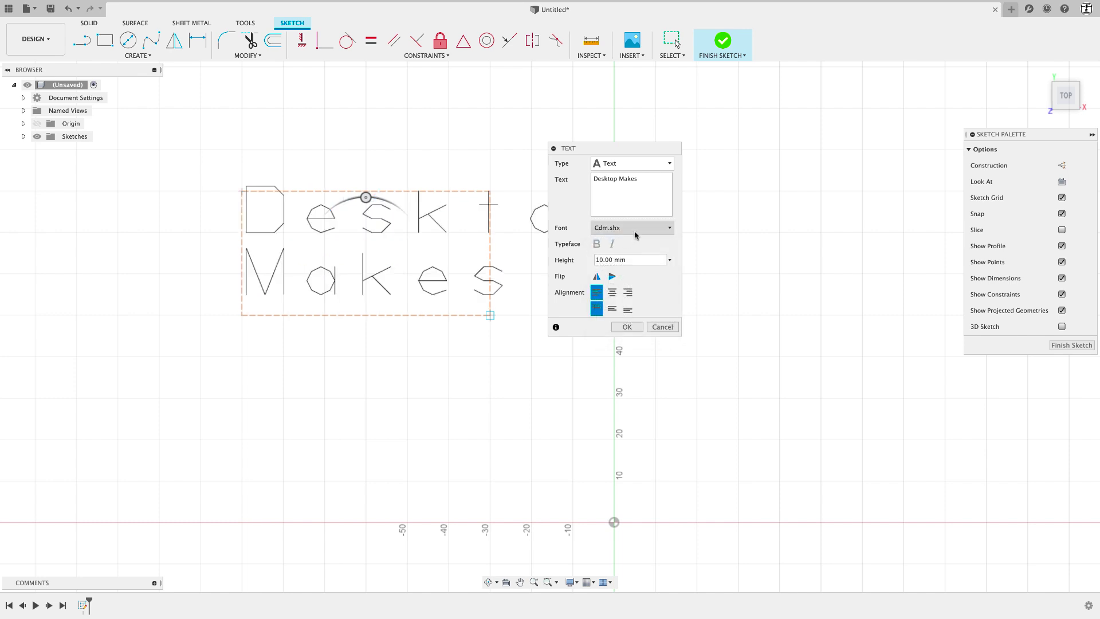
{"action": "left_click", "coordinate": [633, 229]}
{"action": "left_click", "coordinate": [631, 248]}
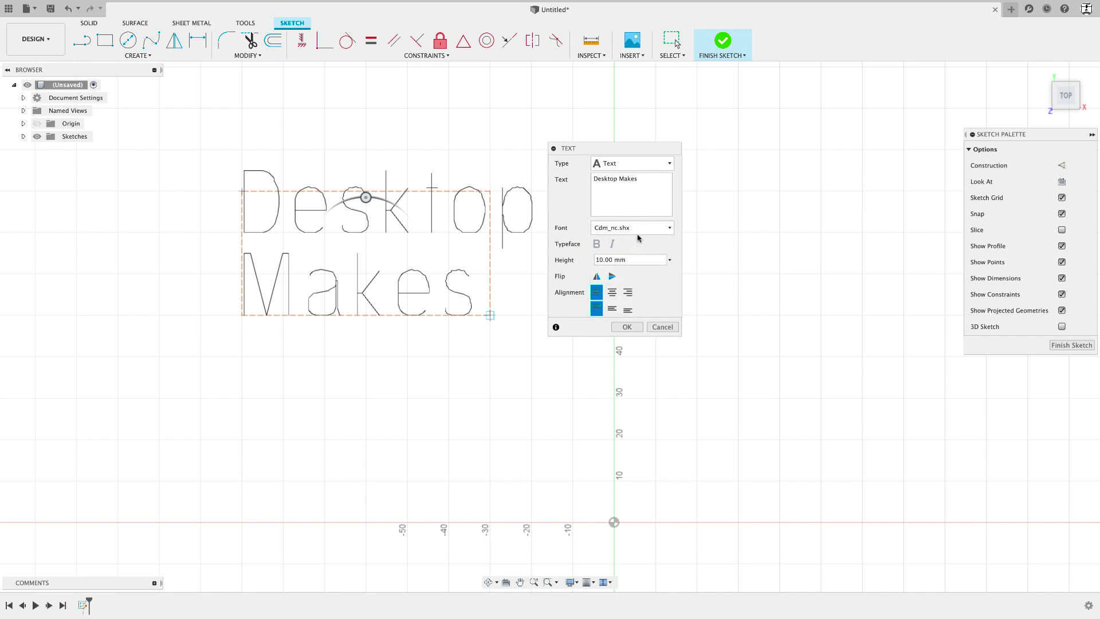
{"action": "left_click", "coordinate": [636, 230]}
{"action": "left_click", "coordinate": [625, 258]}
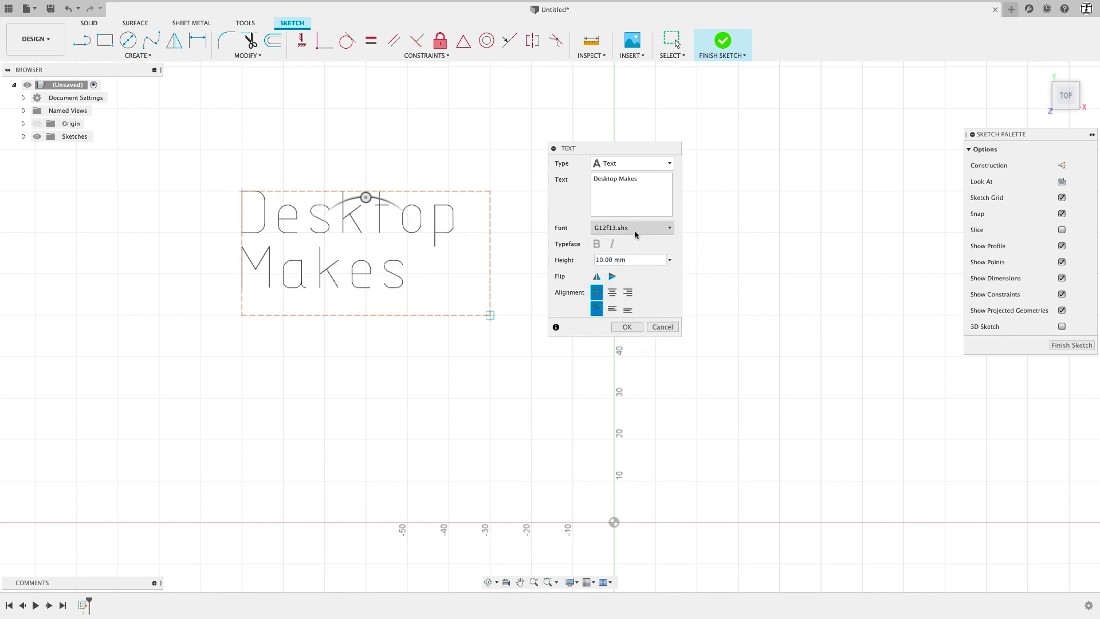
{"action": "left_click", "coordinate": [635, 232]}
{"action": "left_click", "coordinate": [631, 265]}
{"action": "left_click", "coordinate": [634, 229]}
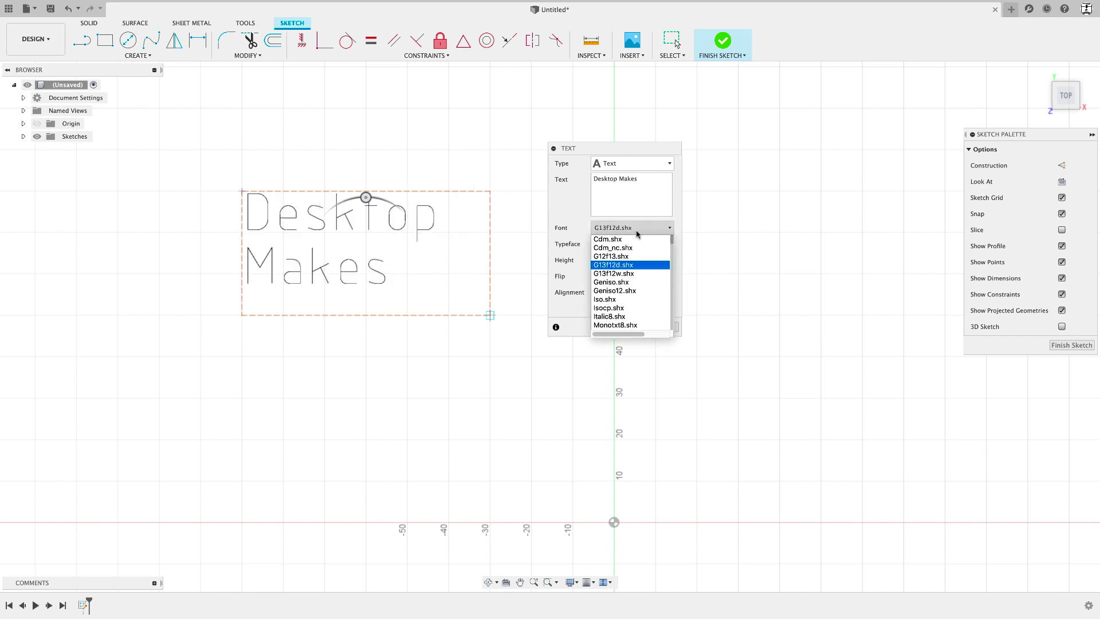
{"action": "left_click", "coordinate": [625, 274]}
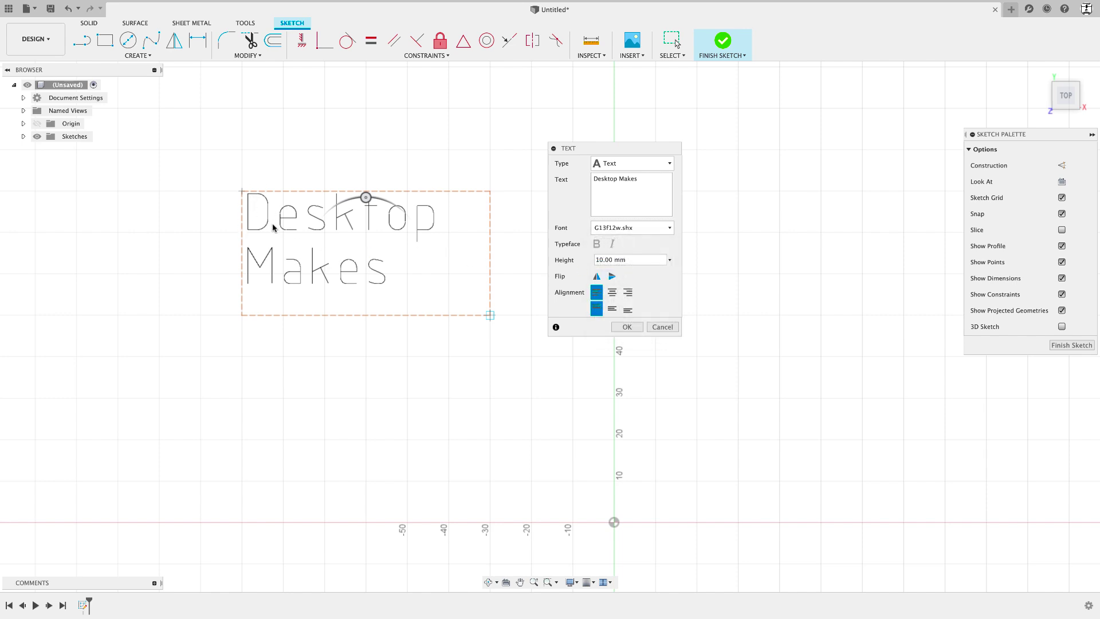
{"action": "left_click", "coordinate": [624, 230]}
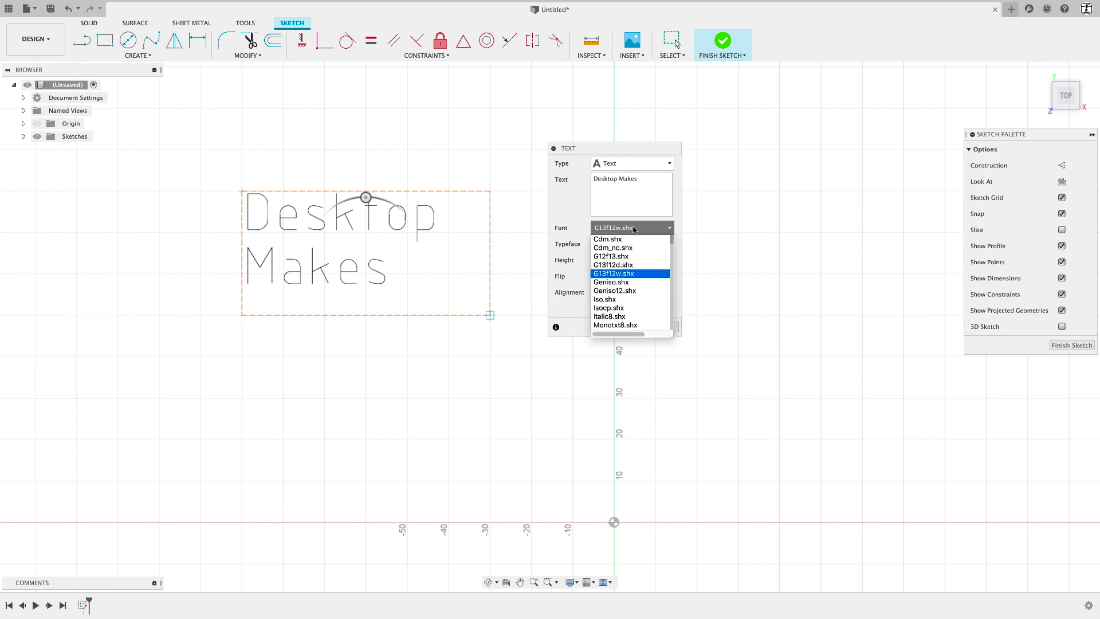
{"action": "left_click", "coordinate": [624, 284]}
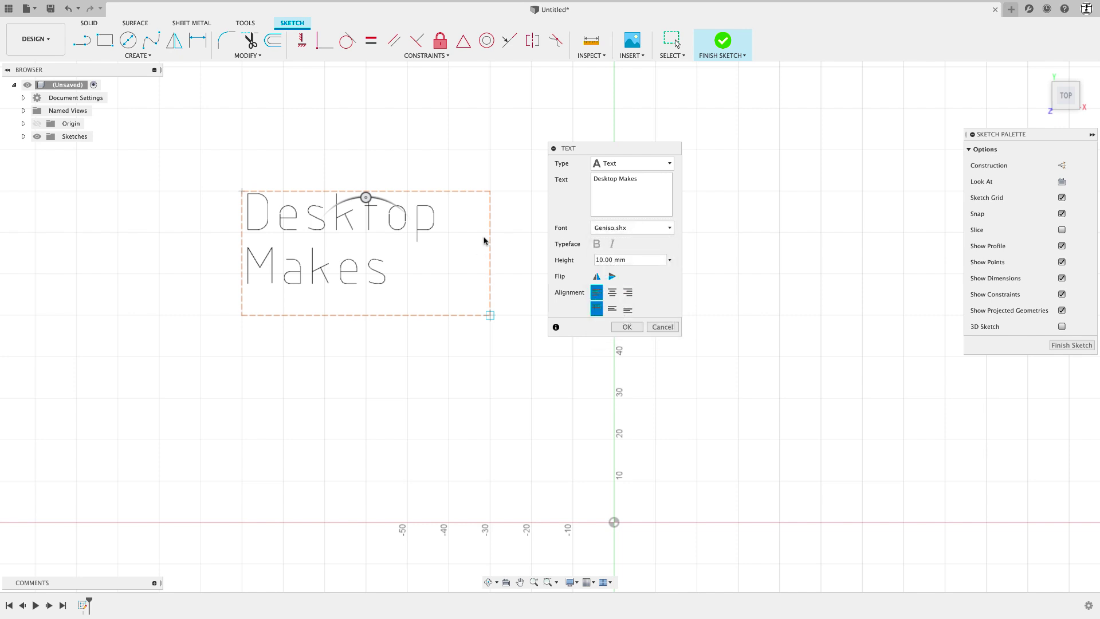
{"action": "left_click", "coordinate": [623, 227]}
{"action": "left_click", "coordinate": [628, 299]}
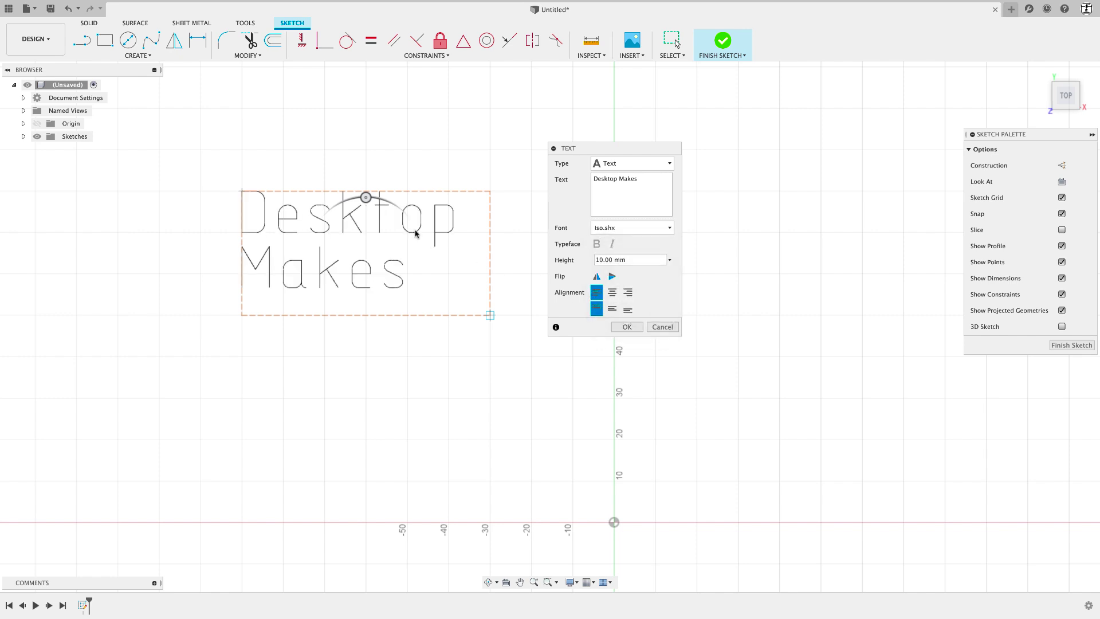
{"action": "left_click", "coordinate": [634, 229]}
{"action": "scroll", "coordinate": [631, 260], "scroll_direction": "down", "scroll_amount": 5}
{"action": "scroll", "coordinate": [632, 259], "scroll_direction": "down", "scroll_amount": 3}
{"action": "scroll", "coordinate": [631, 260], "scroll_direction": "down", "scroll_amount": 3}
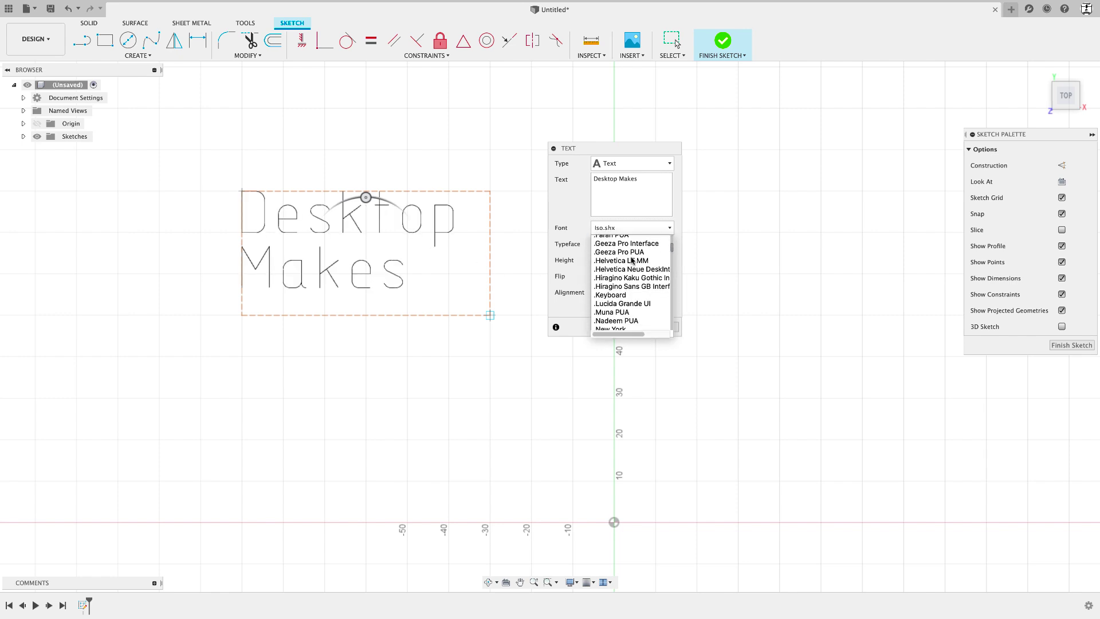
{"action": "scroll", "coordinate": [631, 259], "scroll_direction": "down", "scroll_amount": 3}
{"action": "scroll", "coordinate": [632, 260], "scroll_direction": "down", "scroll_amount": 3}
{"action": "scroll", "coordinate": [631, 260], "scroll_direction": "down", "scroll_amount": 3}
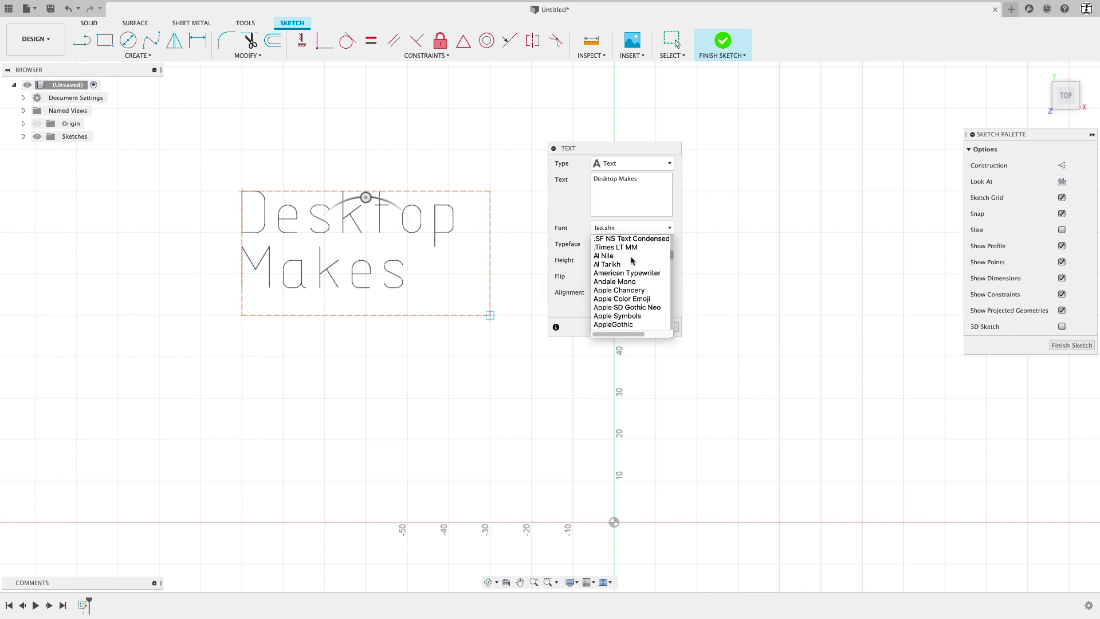
{"action": "scroll", "coordinate": [632, 259], "scroll_direction": "down", "scroll_amount": 5}
{"action": "left_click", "coordinate": [632, 257]}
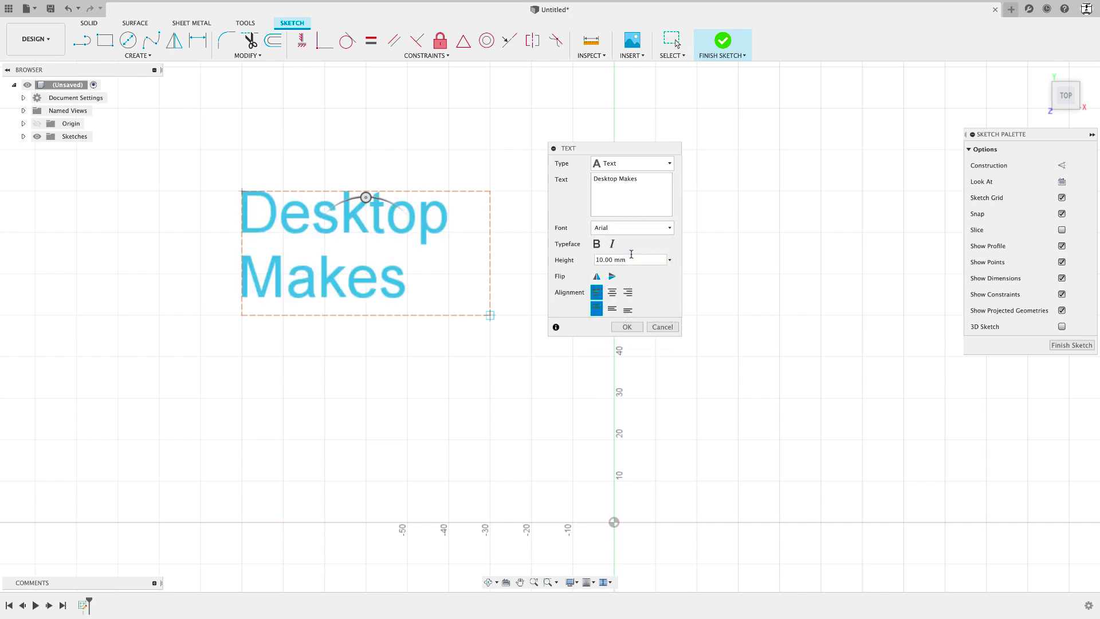
Turn off bold and italic so the Desktop Makes text is plain Arial
{"action": "left_click", "coordinate": [596, 245]}
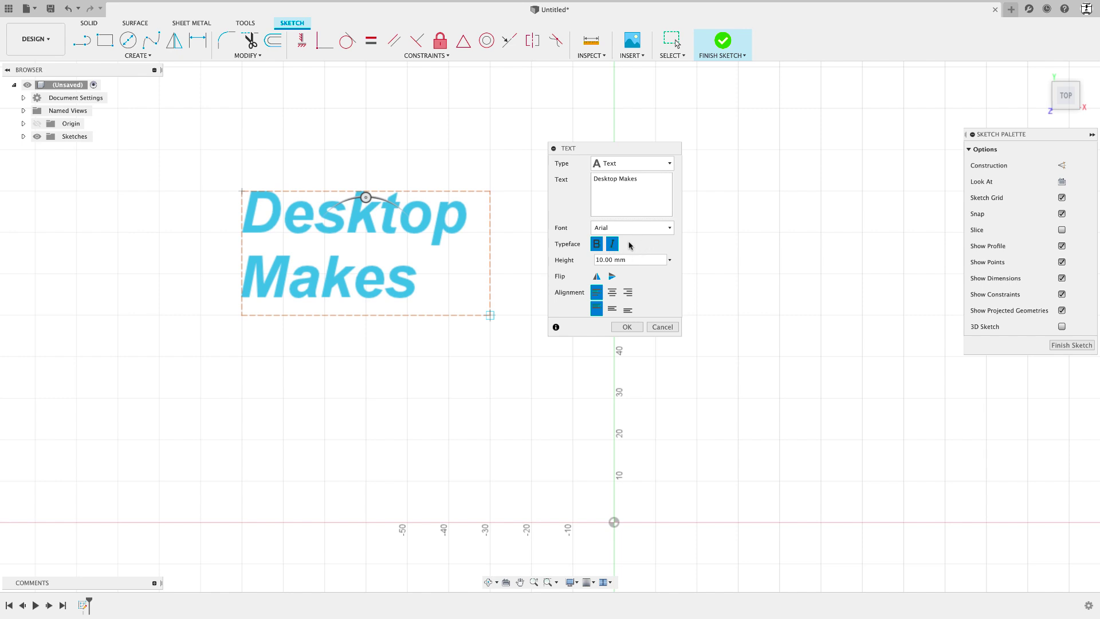
{"action": "left_click", "coordinate": [612, 244]}
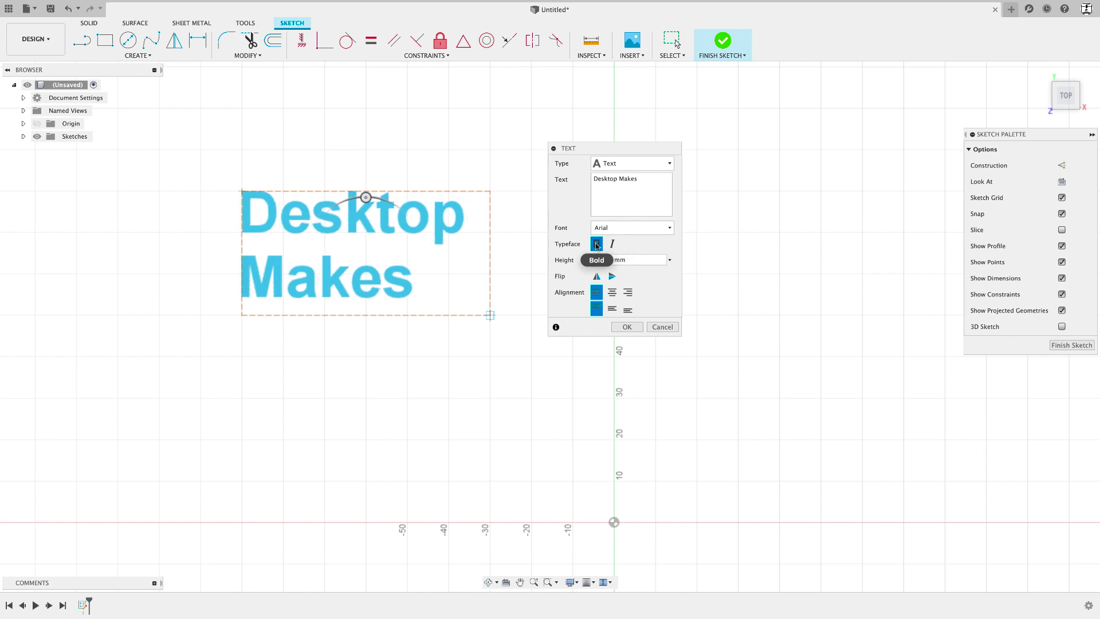
{"action": "left_click", "coordinate": [597, 245]}
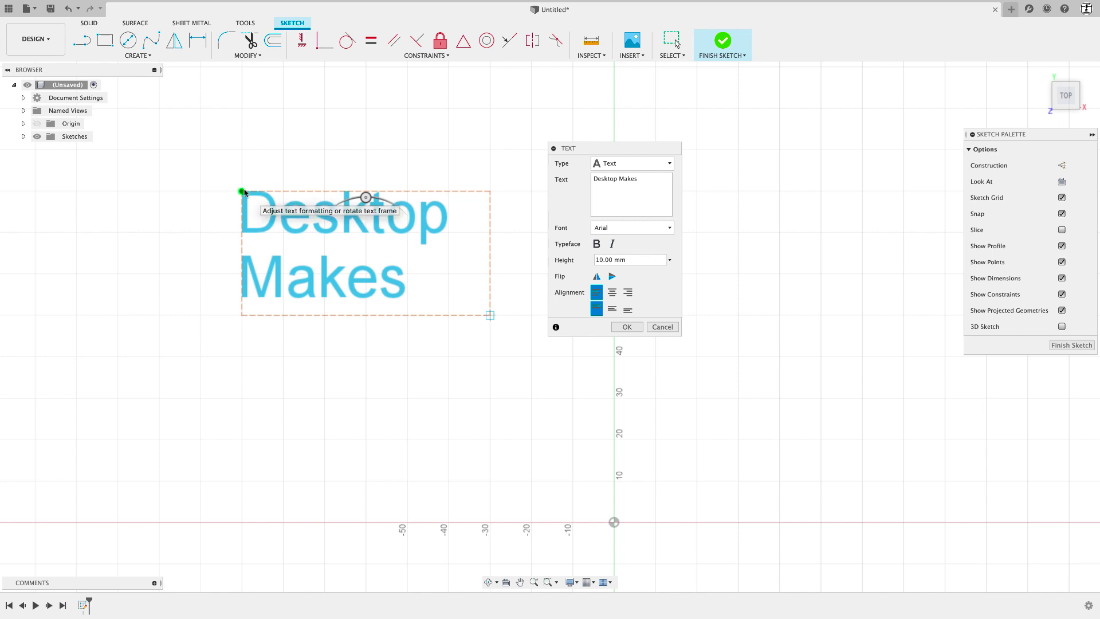
{"action": "scroll", "coordinate": [243, 192], "scroll_direction": "up", "scroll_amount": 2}
{"action": "scroll", "coordinate": [403, 207], "scroll_direction": "up", "scroll_amount": 1}
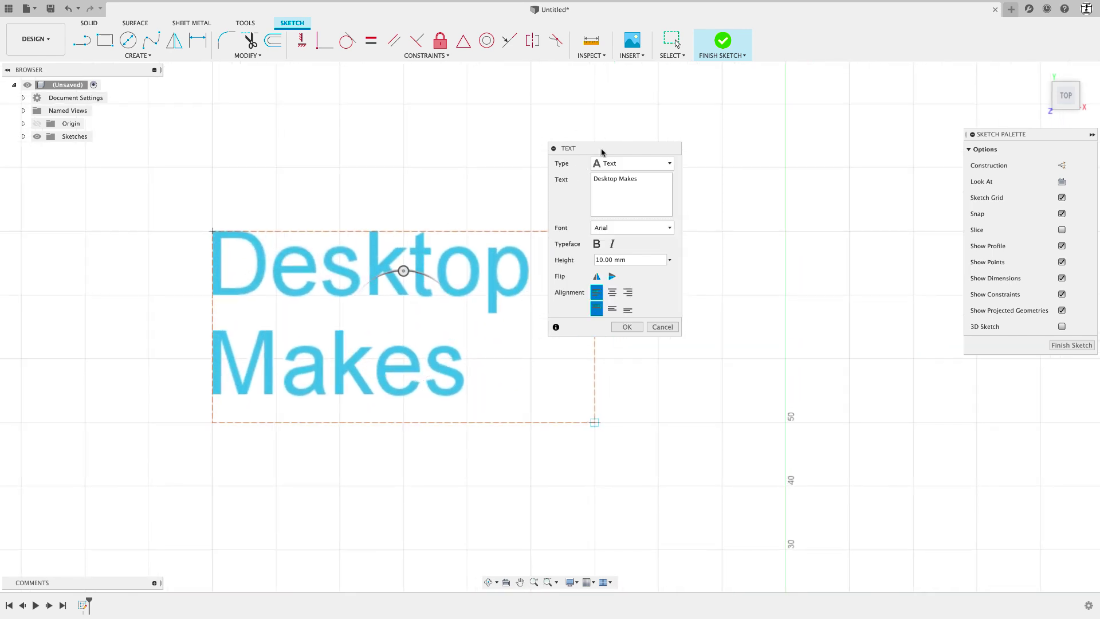
{"action": "left_click_drag", "start_coordinate": [565, 149], "coordinate": [675, 205]}
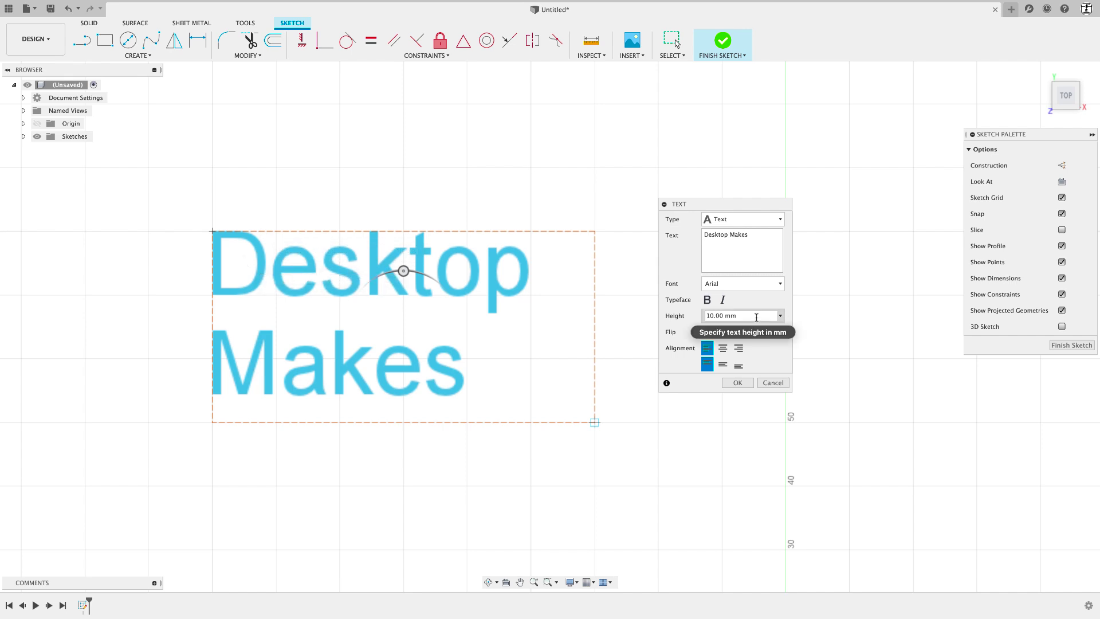
Test the Flip buttons and leave the text in its normal orientation
{"action": "left_click", "coordinate": [756, 317]}
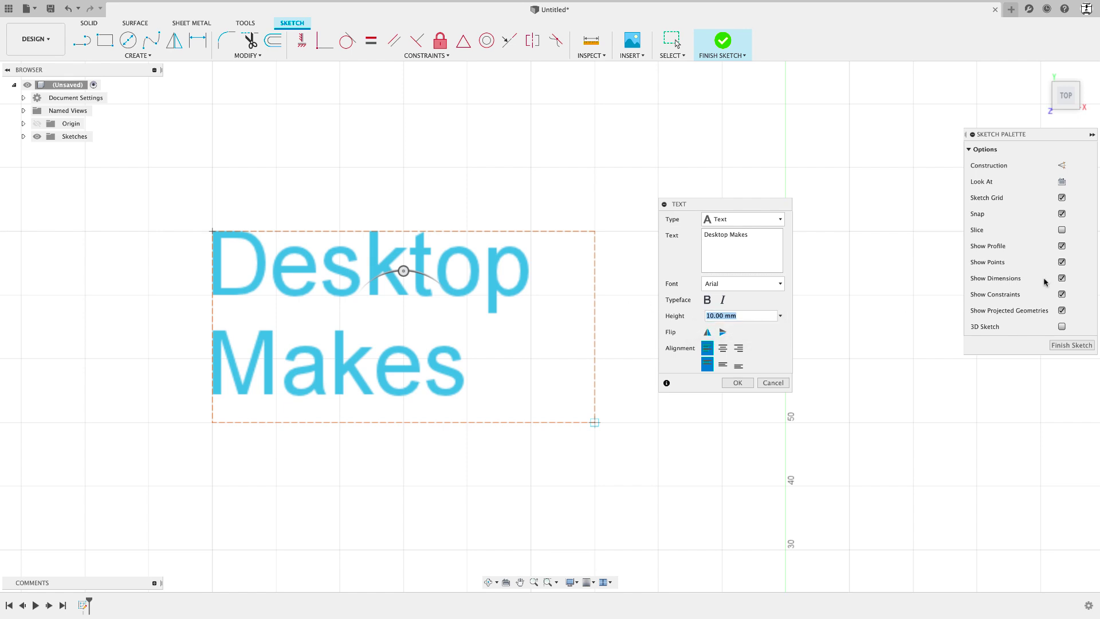
{"action": "type", "text": "20"}
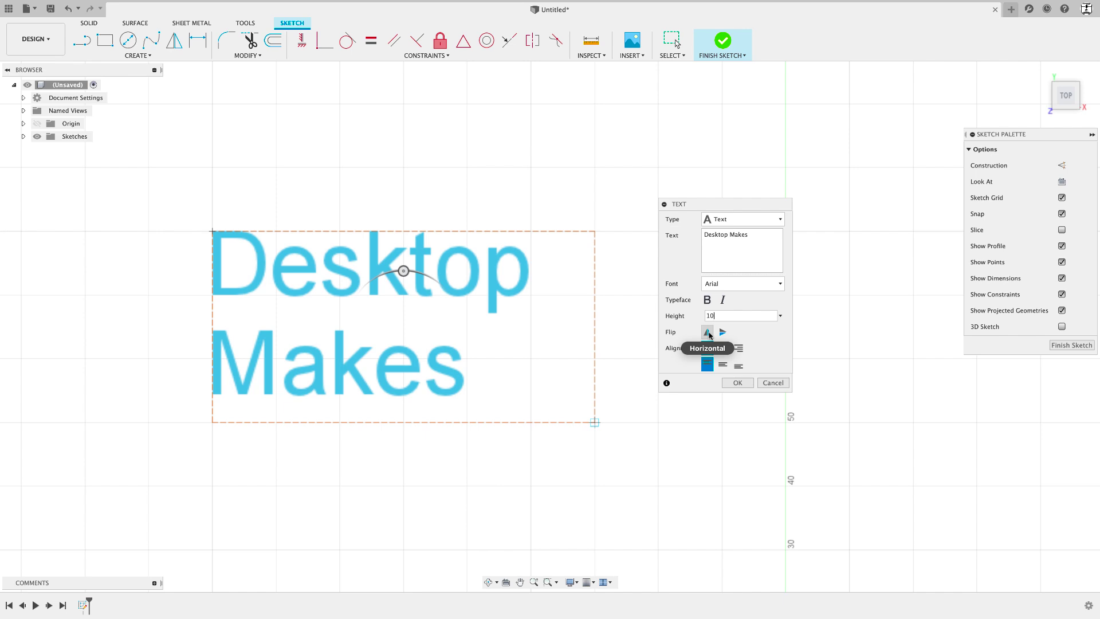
{"action": "left_click", "coordinate": [709, 333]}
{"action": "left_click", "coordinate": [709, 332]}
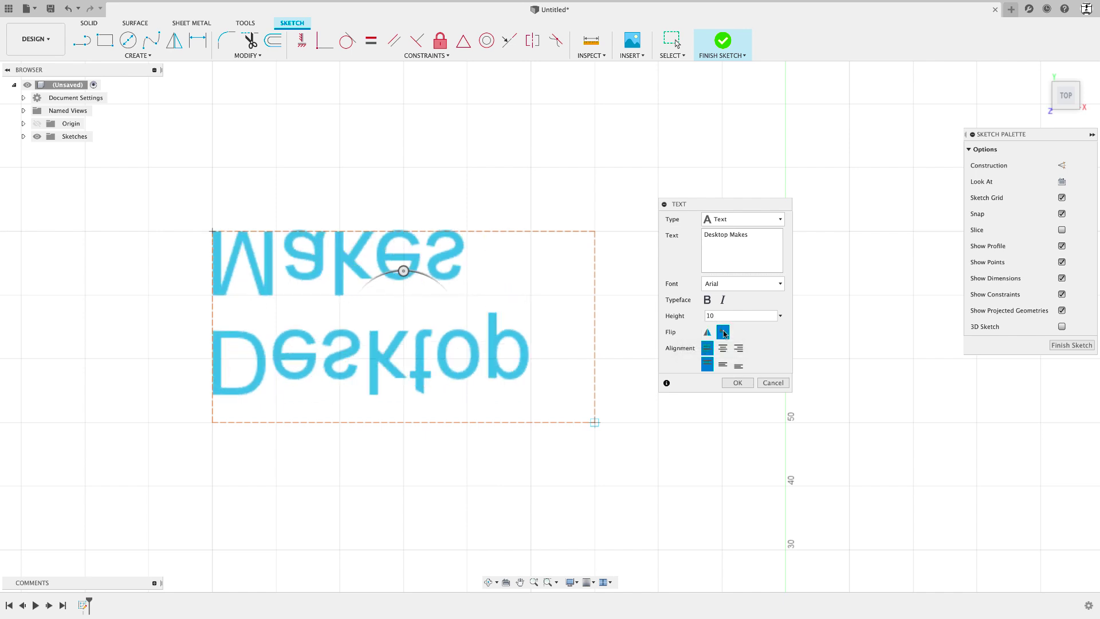
{"action": "left_click", "coordinate": [707, 332]}
{"action": "left_click", "coordinate": [723, 332]}
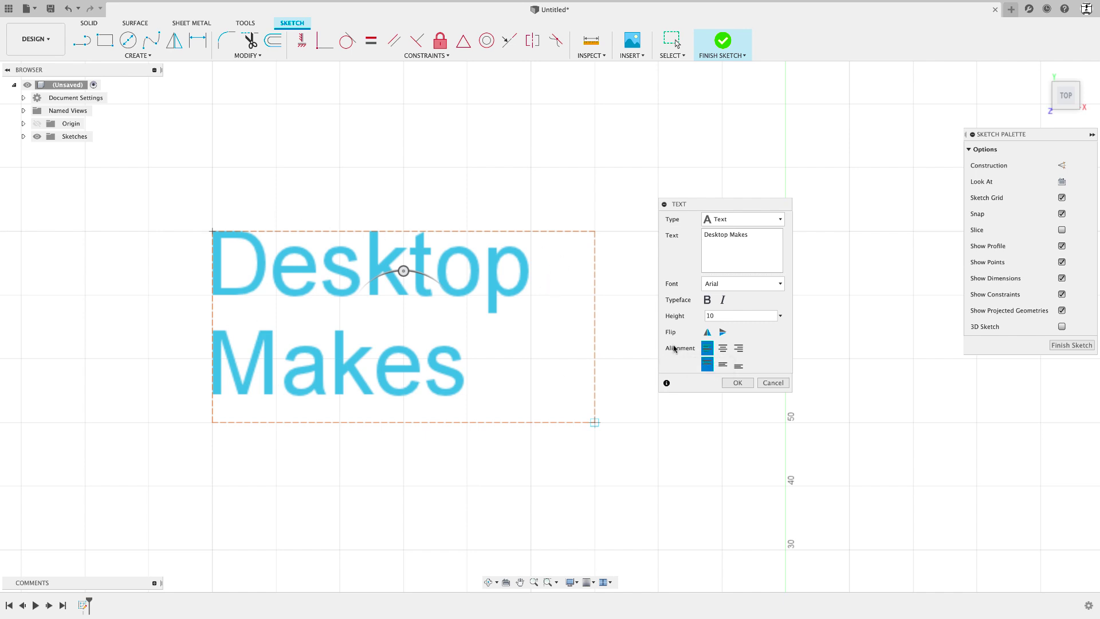
Align the text center and middle, keep rotation at 0 degrees, and commit it
{"action": "left_click", "coordinate": [722, 349]}
{"action": "left_click", "coordinate": [738, 349]}
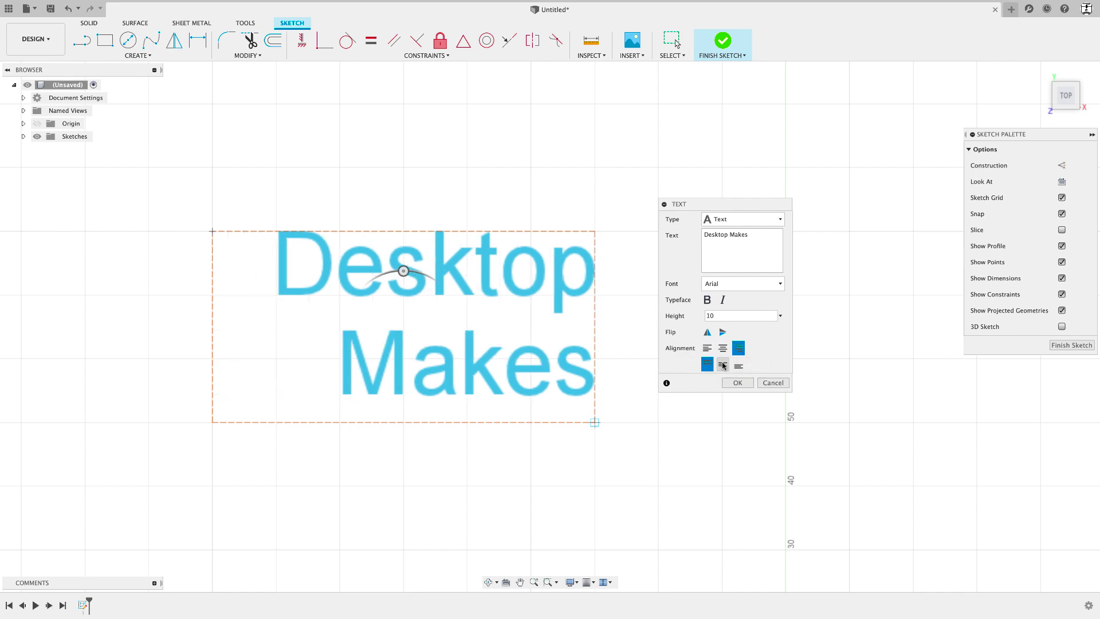
{"action": "left_click", "coordinate": [723, 365]}
{"action": "left_click", "coordinate": [738, 365]}
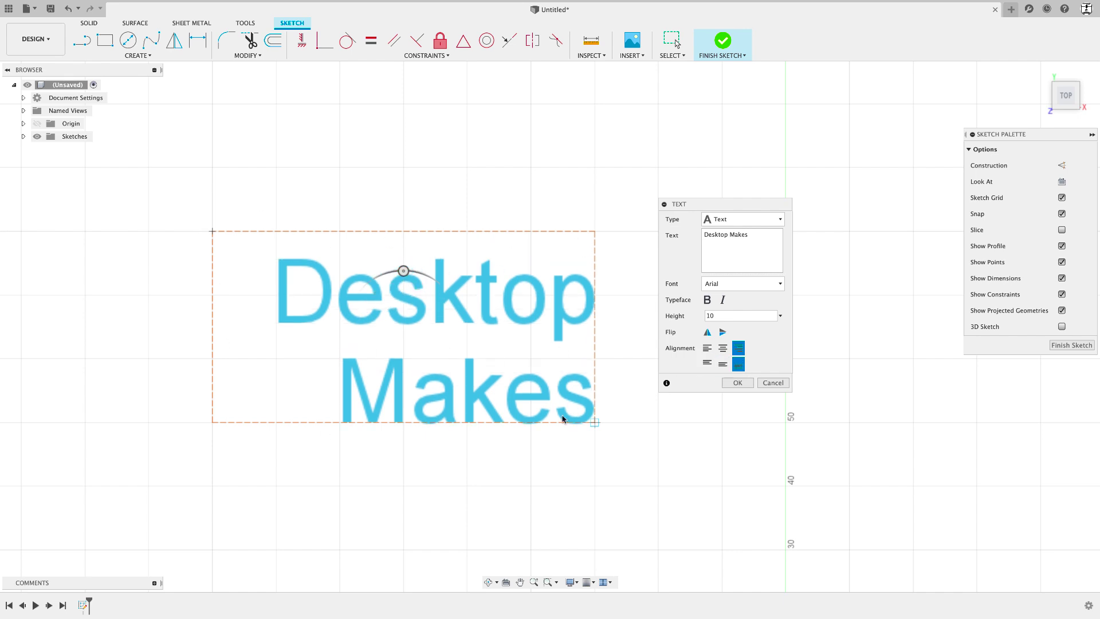
{"action": "left_click", "coordinate": [723, 349]}
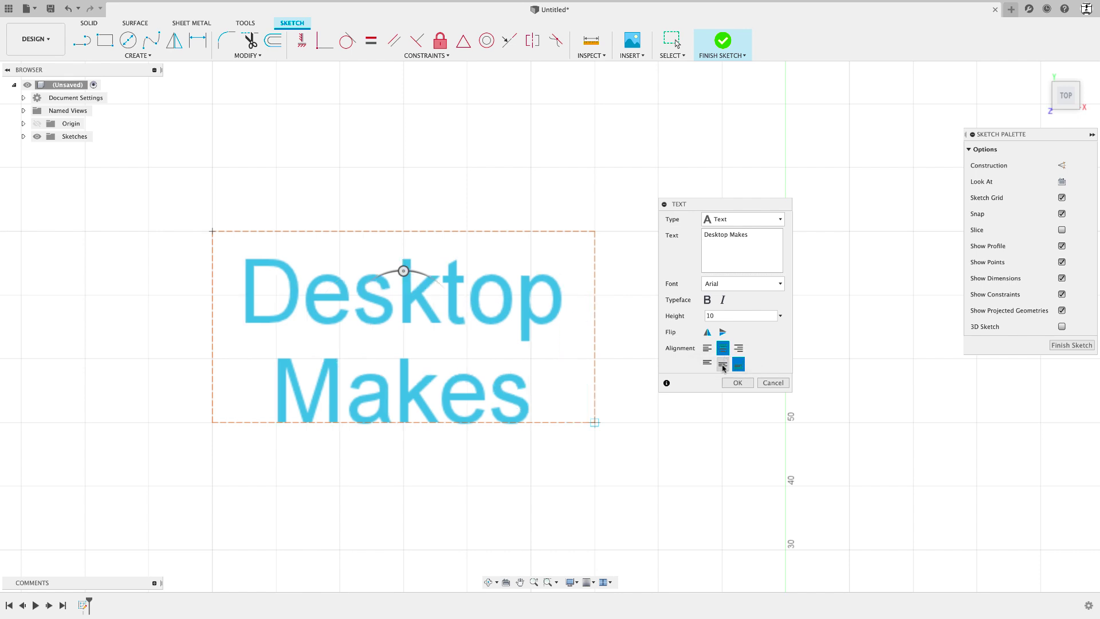
{"action": "left_click", "coordinate": [722, 366]}
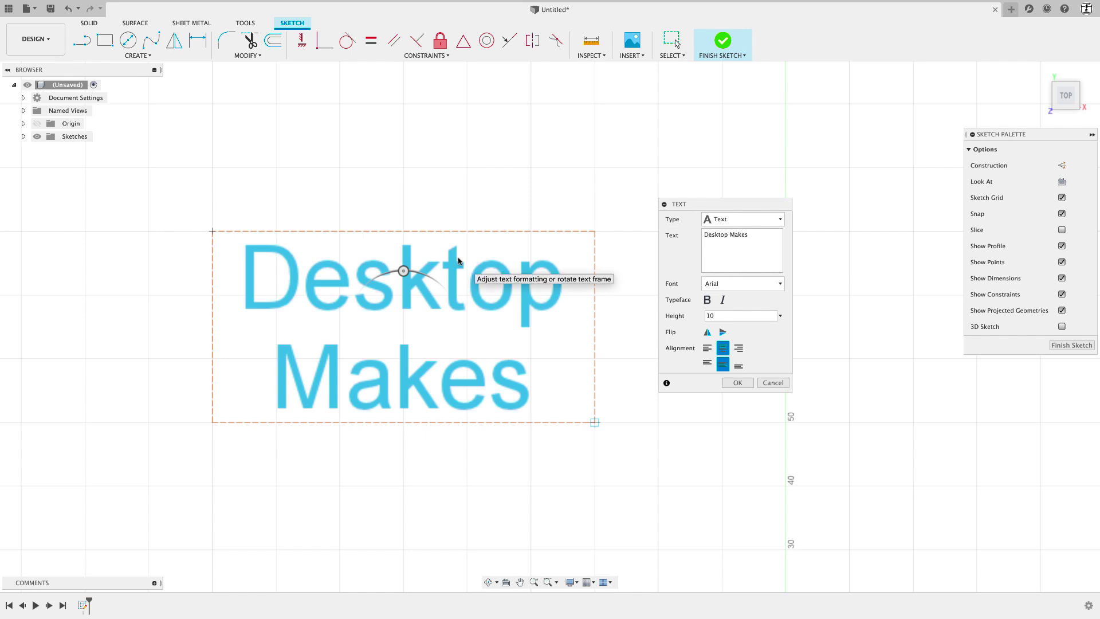
{"action": "left_click_drag", "start_coordinate": [404, 271], "coordinate": [394, 270]}
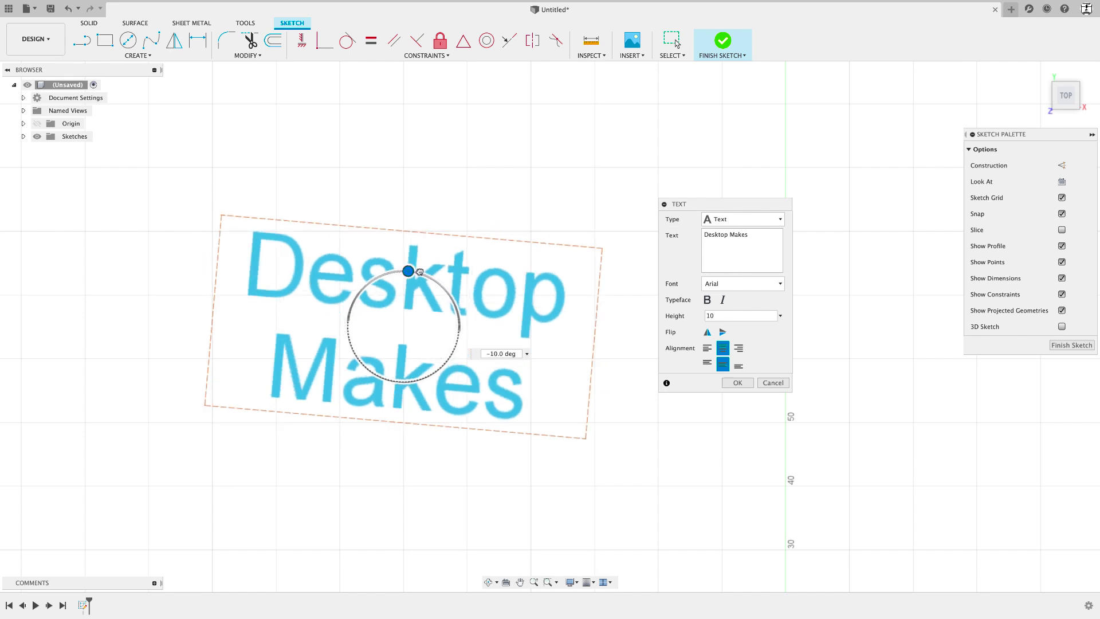
{"action": "left_click_drag", "start_coordinate": [394, 271], "coordinate": [403, 270]}
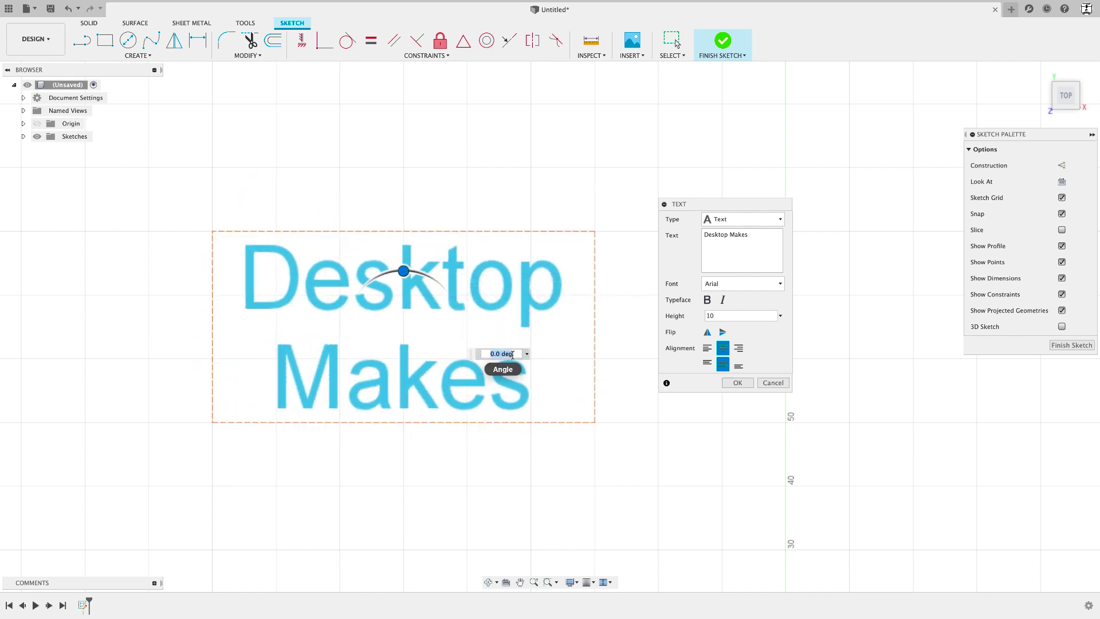
{"action": "left_click", "coordinate": [738, 382]}
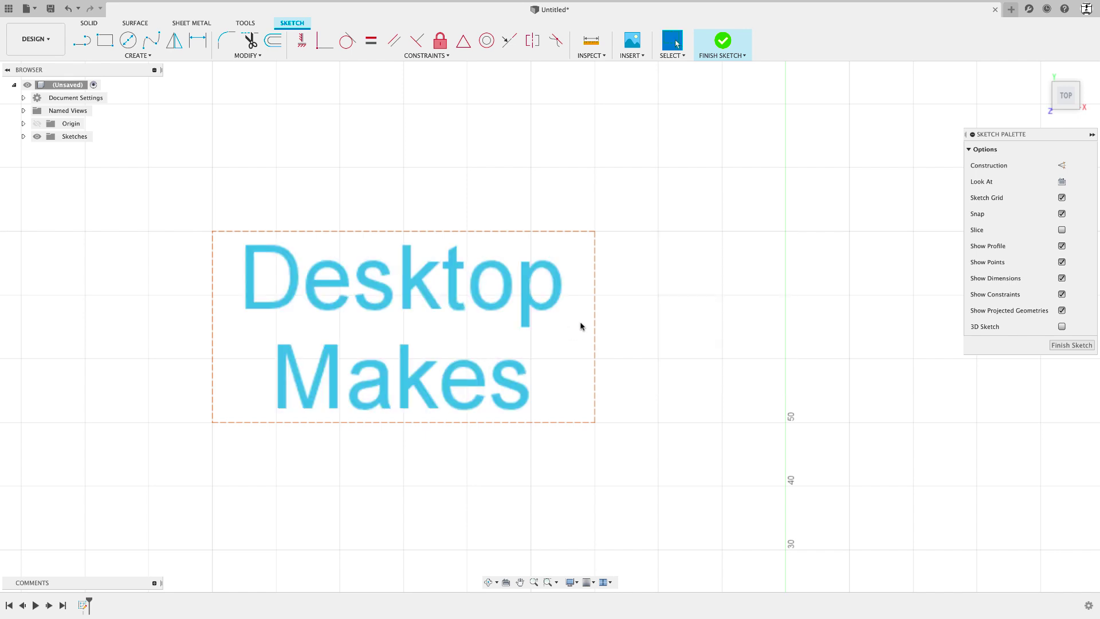
{"action": "left_click", "coordinate": [594, 318]}
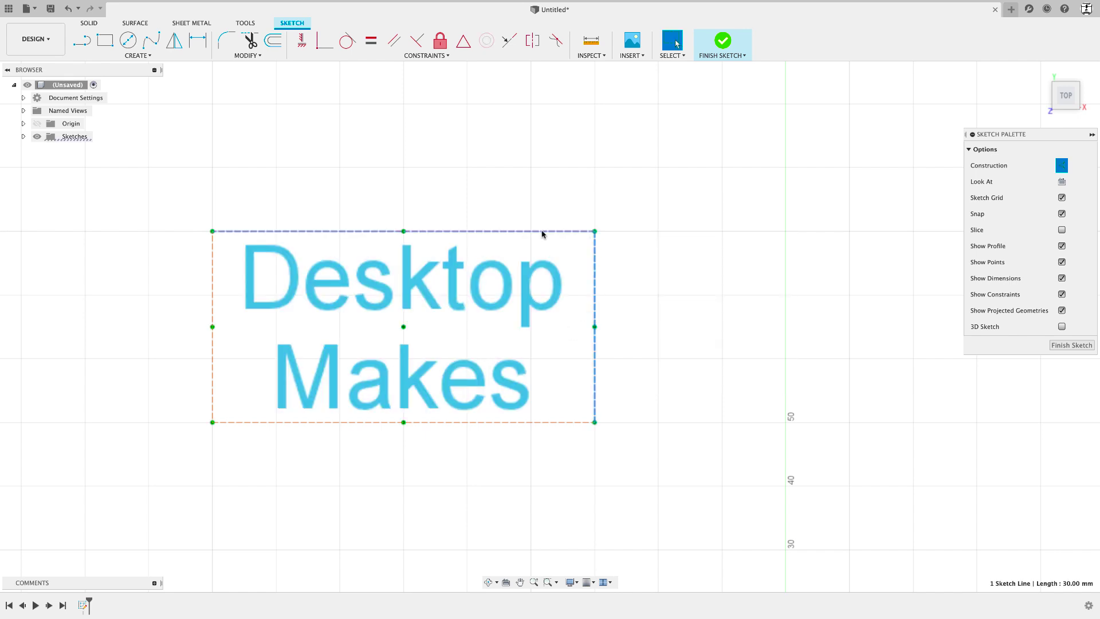
{"action": "scroll", "coordinate": [679, 440], "scroll_direction": "down", "scroll_amount": 1}
{"action": "scroll", "coordinate": [680, 441], "scroll_direction": "down", "scroll_amount": 2}
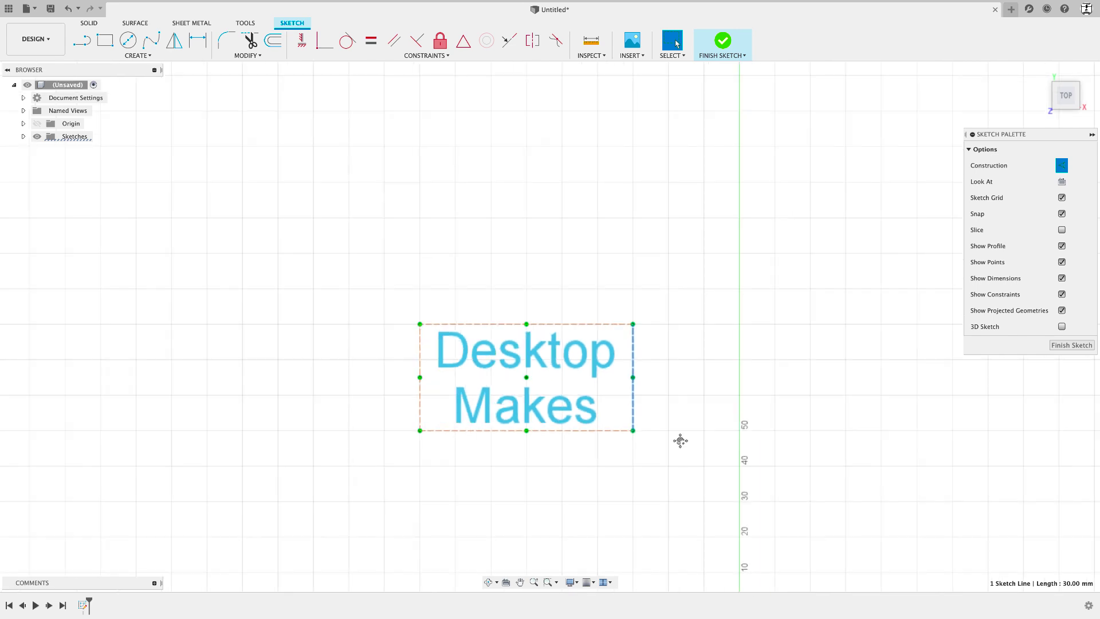
{"action": "middle_click_drag", "start_coordinate": [679, 441], "coordinate": [588, 296]}
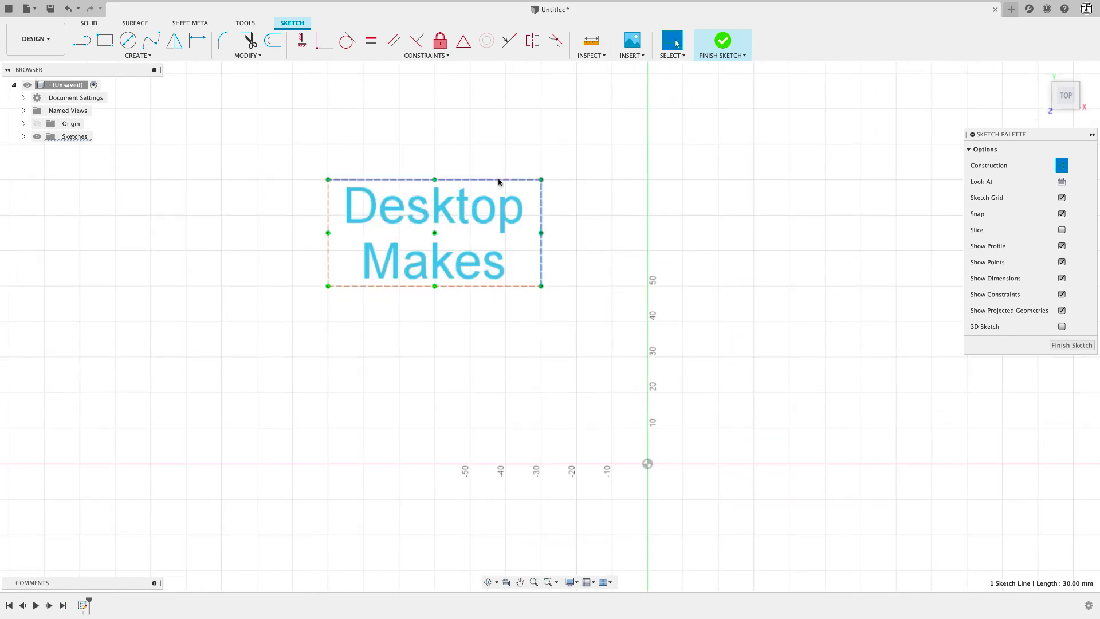
{"action": "left_click", "coordinate": [508, 326]}
{"action": "left_click", "coordinate": [459, 226]}
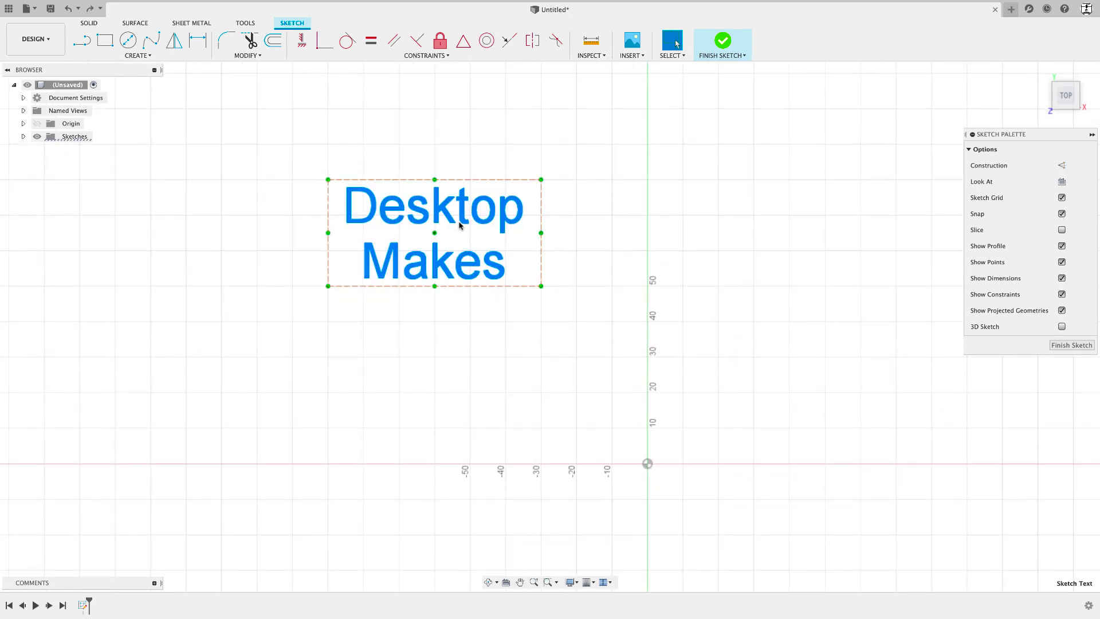
Make the text frame's top-left corner coincident with the sketch origin
{"action": "left_click", "coordinate": [324, 49]}
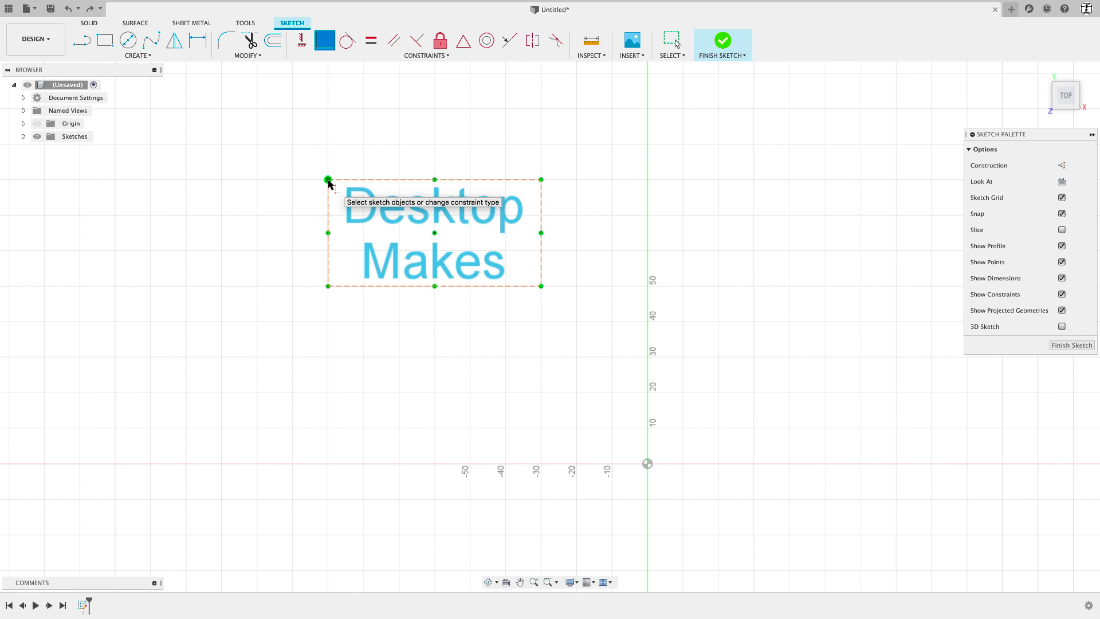
{"action": "left_click", "coordinate": [327, 180]}
{"action": "left_click", "coordinate": [647, 464]}
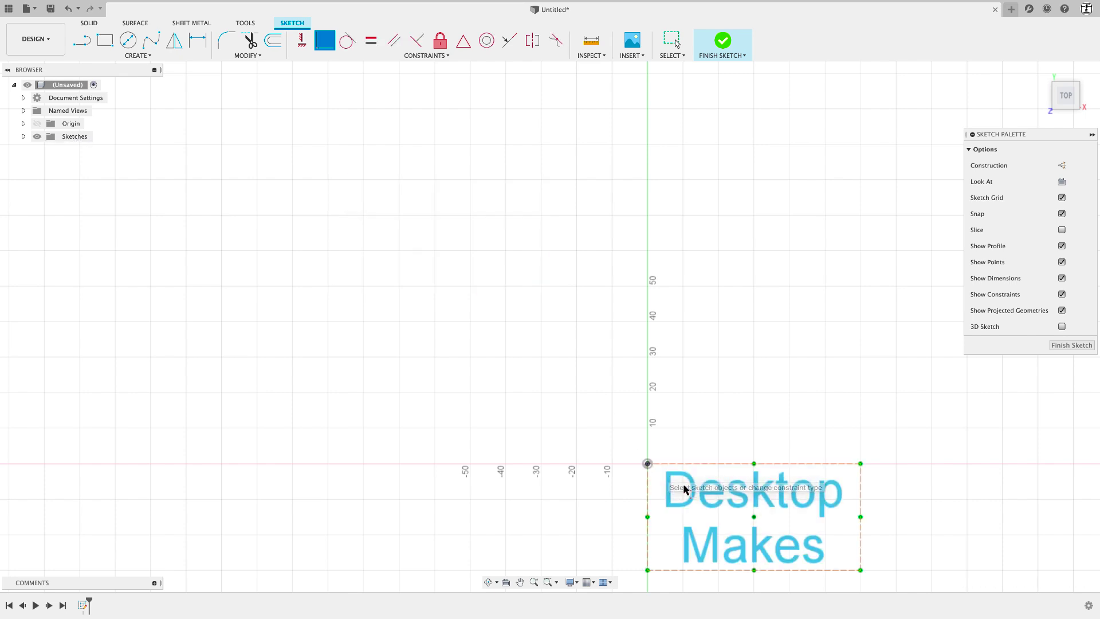
{"action": "middle_click_drag", "start_coordinate": [647, 464], "coordinate": [558, 363]}
{"action": "scroll", "coordinate": [696, 468], "scroll_direction": "up", "scroll_amount": 3}
{"action": "scroll", "coordinate": [692, 459], "scroll_direction": "up", "scroll_amount": 2}
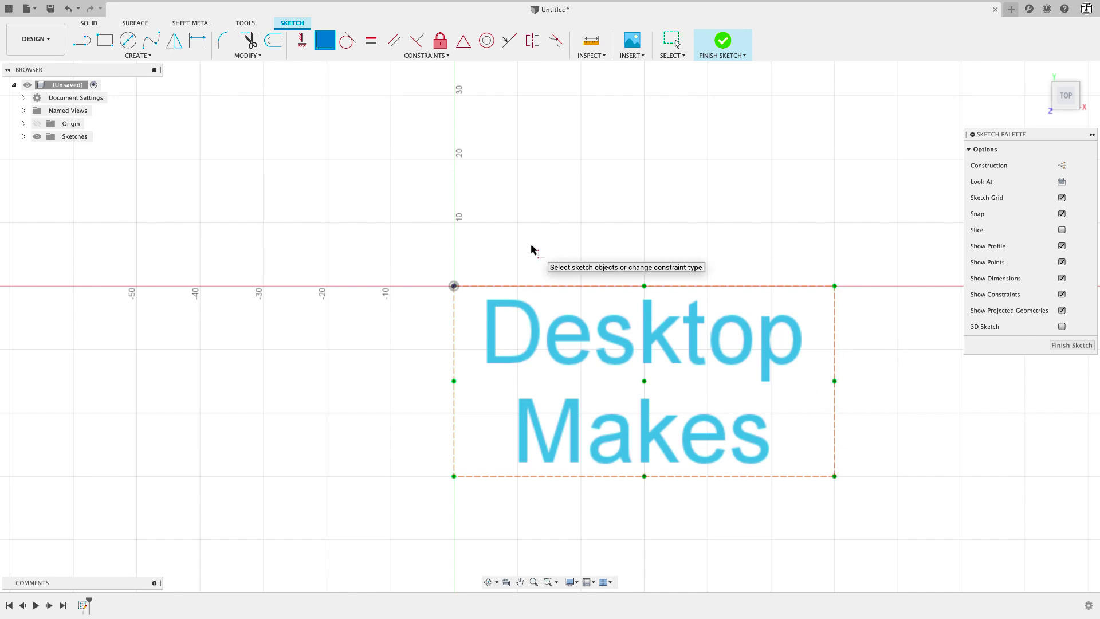
Dimension the text frame 60.00 wide and 30.00 high
{"action": "key", "text": "Escape"}
{"action": "key", "text": "d"}
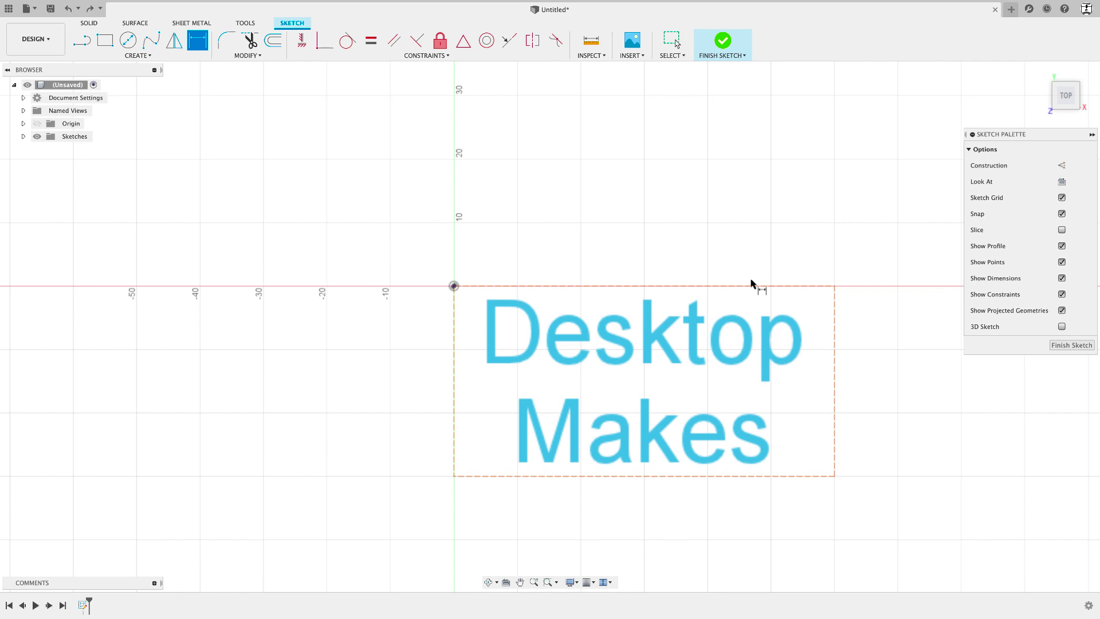
{"action": "left_click", "coordinate": [752, 286]}
{"action": "left_click", "coordinate": [756, 272]}
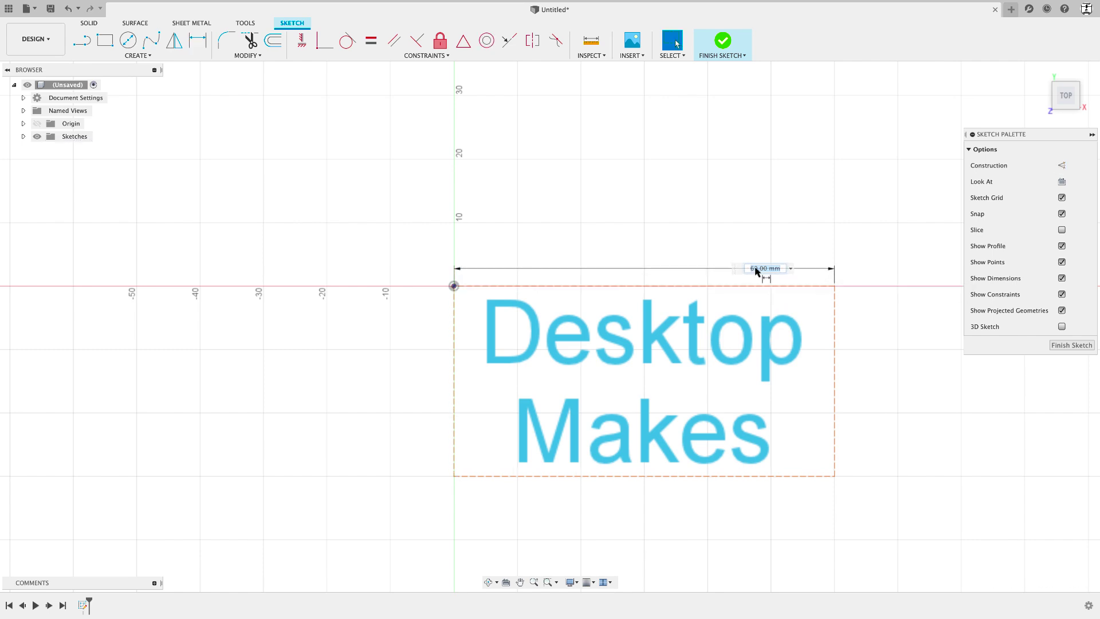
{"action": "key", "text": "Return"}
{"action": "left_click", "coordinate": [834, 367]}
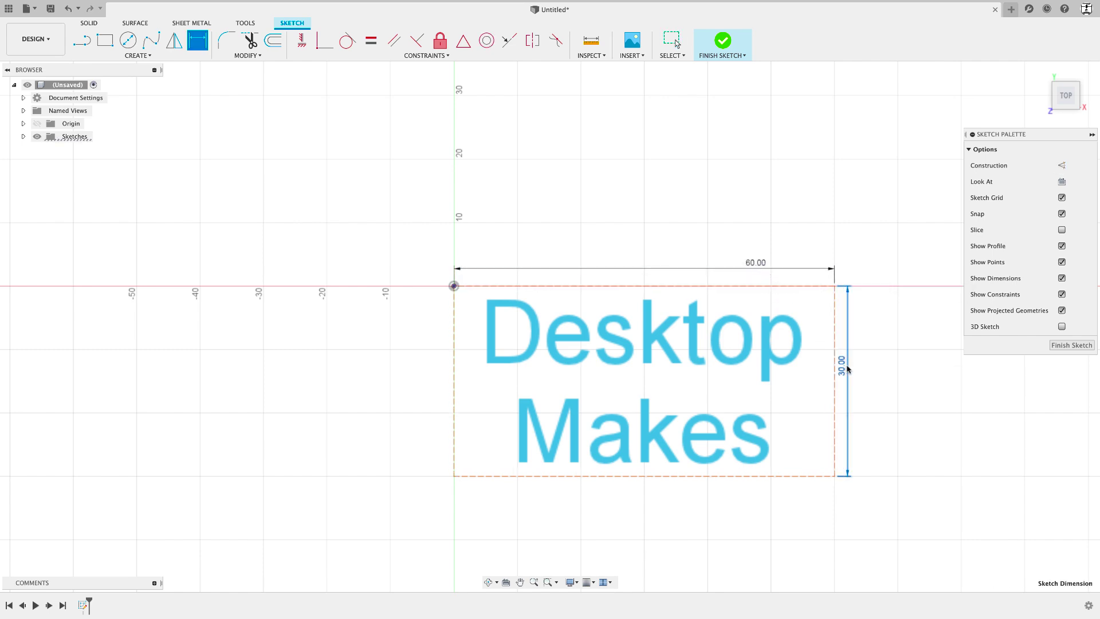
{"action": "key", "text": "Return"}
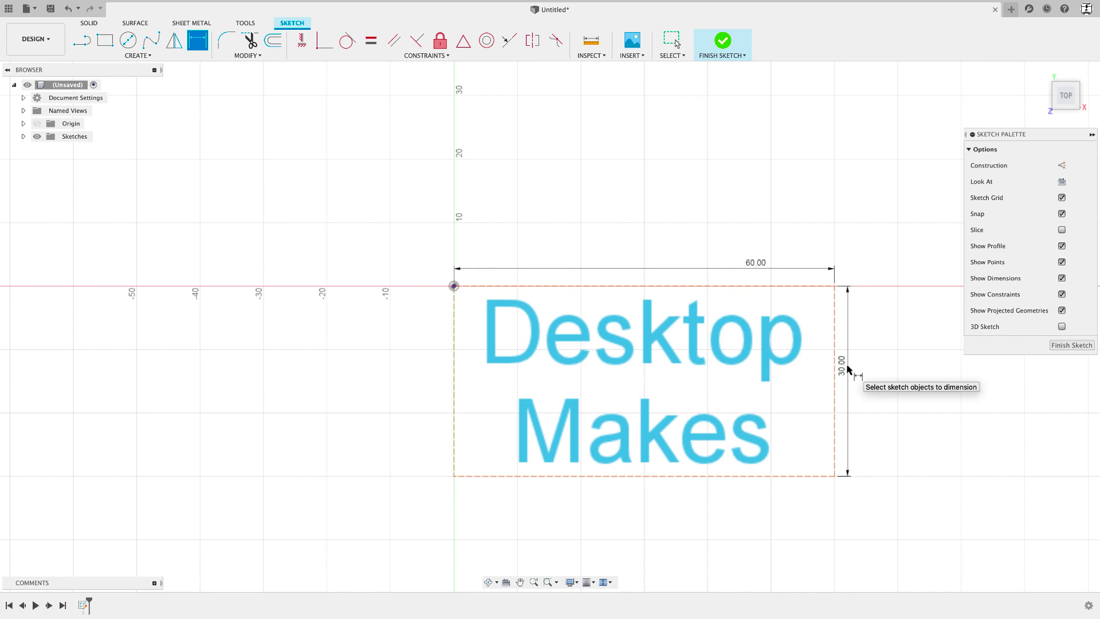
{"action": "key", "text": "Escape"}
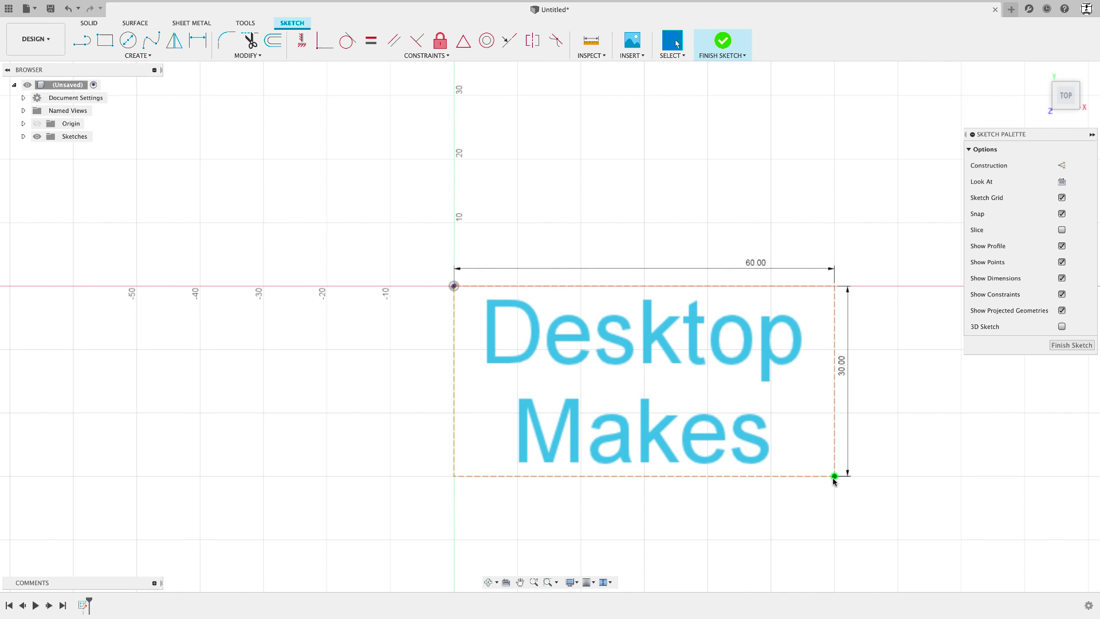
Try rotating the text block about the origin, then cancel to keep it upright
{"action": "left_click", "coordinate": [833, 477]}
{"action": "key", "text": "m"}
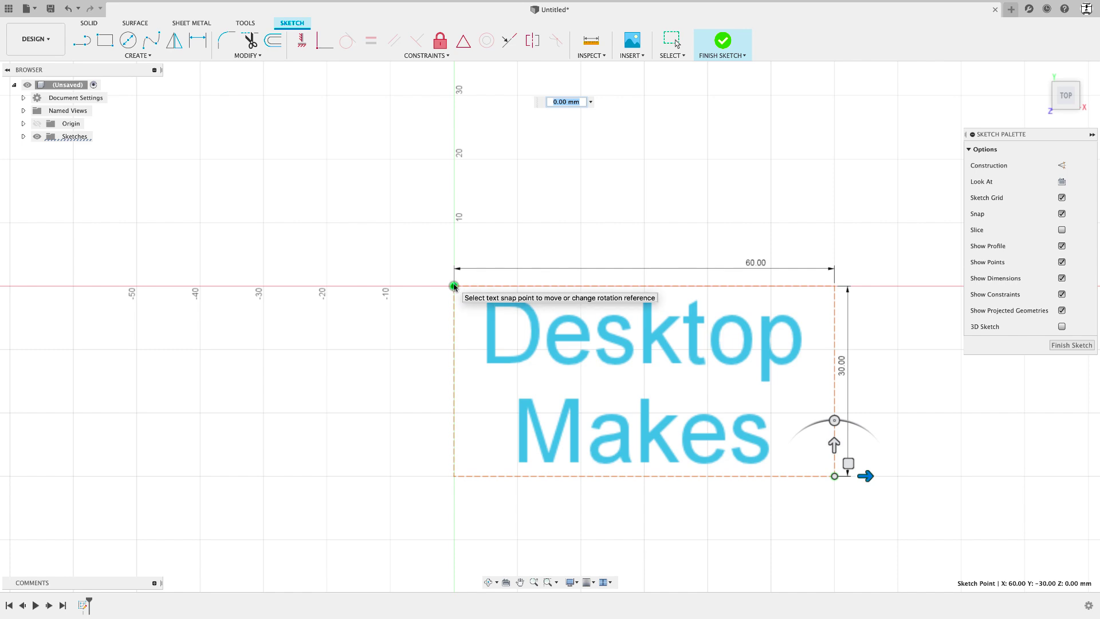
{"action": "left_click", "coordinate": [834, 421]}
{"action": "mouse_move", "coordinate": [834, 422]}
{"action": "left_mouse_down"}
{"action": "mouse_move", "coordinate": [783, 496]}
{"action": "mouse_move", "coordinate": [788, 423]}
{"action": "mouse_move", "coordinate": [892, 479]}
{"action": "mouse_move", "coordinate": [854, 425]}
{"action": "mouse_move", "coordinate": [791, 442]}
{"action": "left_mouse_up"}
{"action": "key", "text": "Escape"}
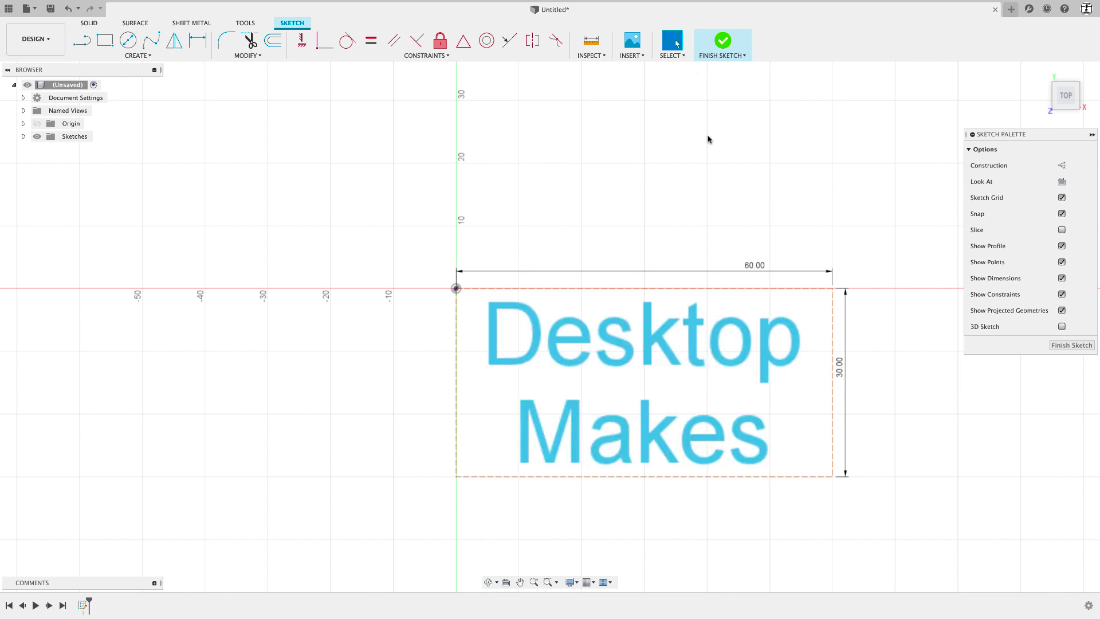
Finish the sketch and make Sketch1 visible in the browser
{"action": "left_click", "coordinate": [722, 41]}
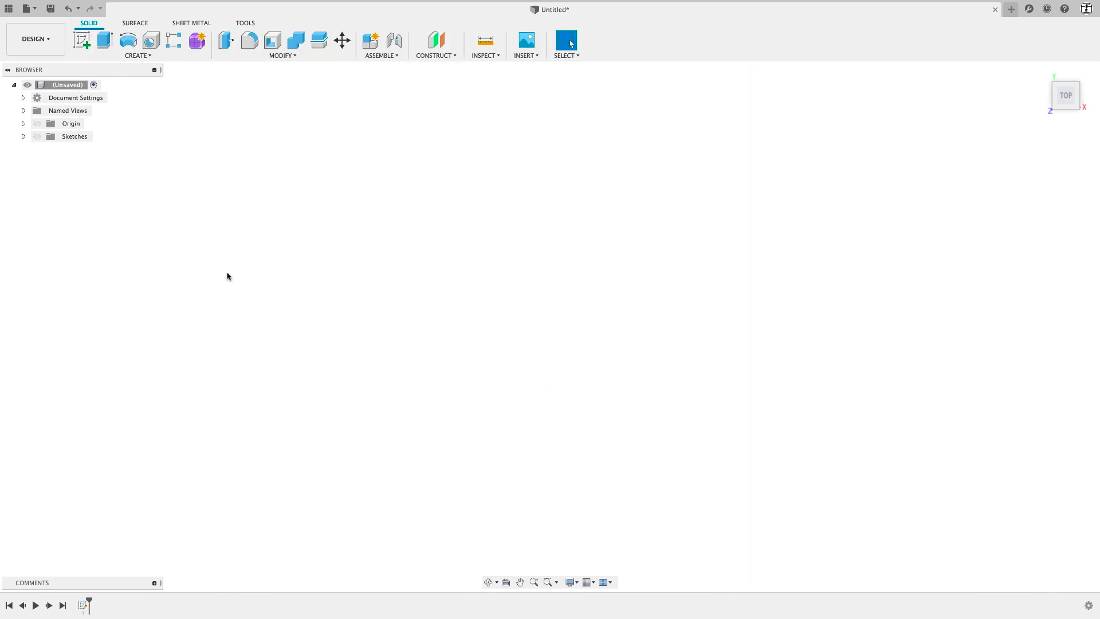
{"action": "left_click", "coordinate": [23, 137]}
{"action": "left_click", "coordinate": [48, 149]}
Extrude the Desktop Makes text 5 mm, then reopen Sketch1 for editing
{"action": "key", "text": "e"}
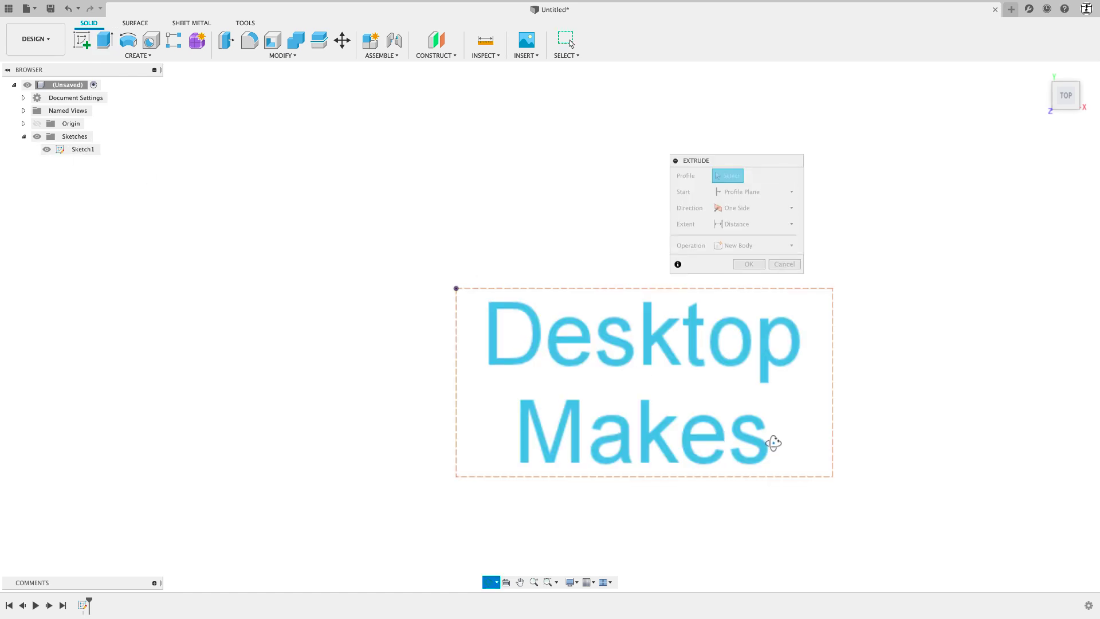
{"action": "left_click", "coordinate": [653, 352]}
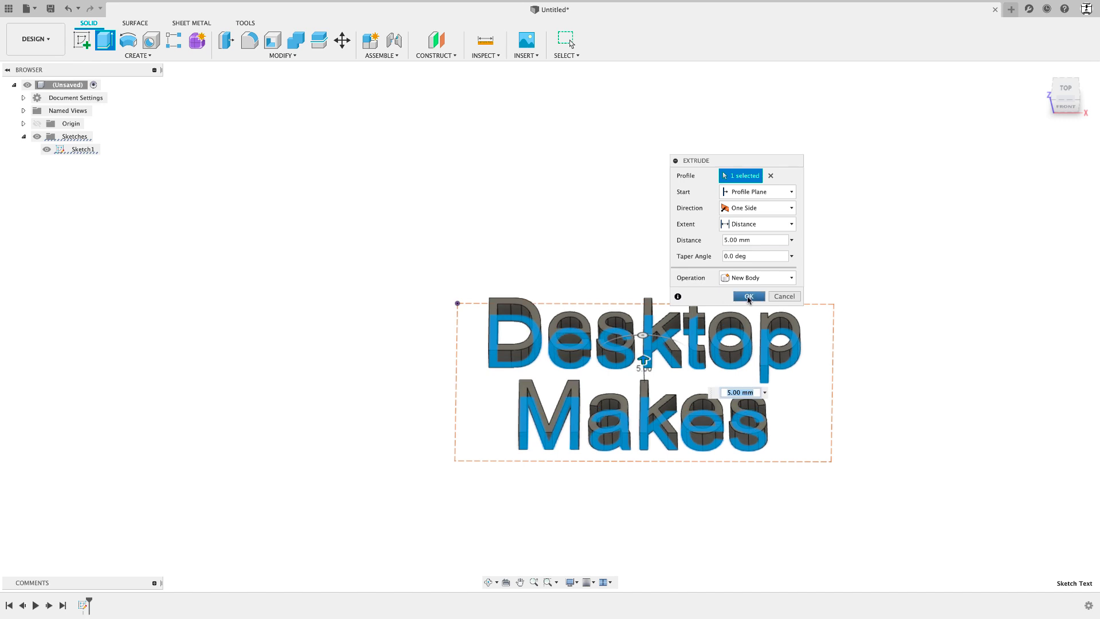
{"action": "key", "text": "Return"}
{"action": "middle_click_drag", "start_coordinate": [897, 408], "coordinate": [838, 384]}
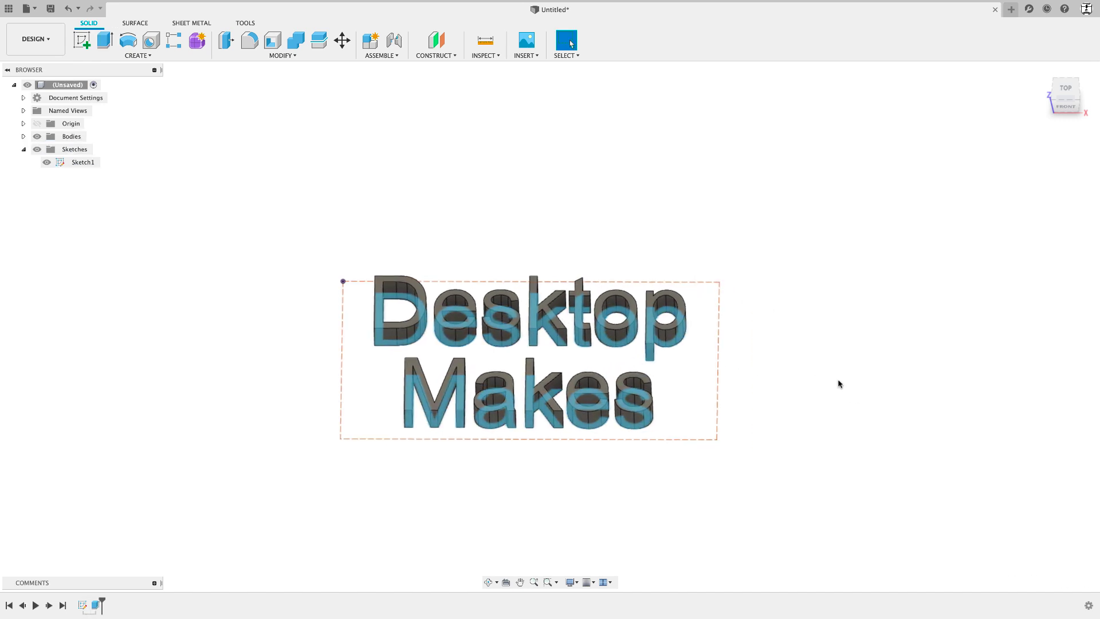
{"action": "middle_click_drag", "start_coordinate": [745, 469], "coordinate": [727, 484], "text": "shift"}
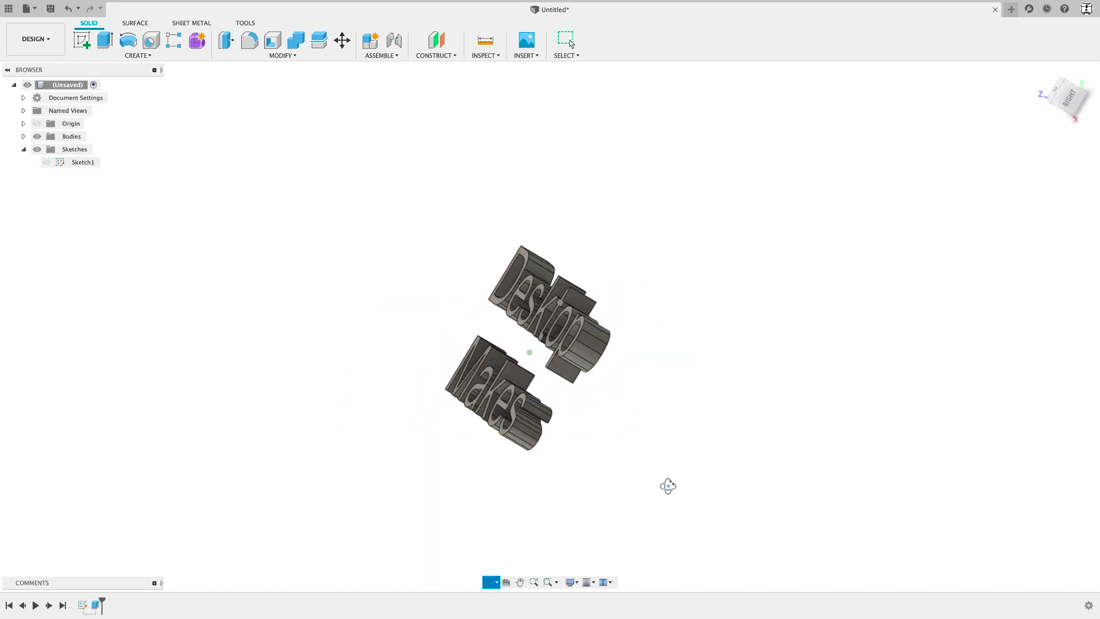
{"action": "double_click", "coordinate": [82, 605]}
{"action": "scroll", "coordinate": [830, 213], "scroll_direction": "down", "scroll_amount": 1}
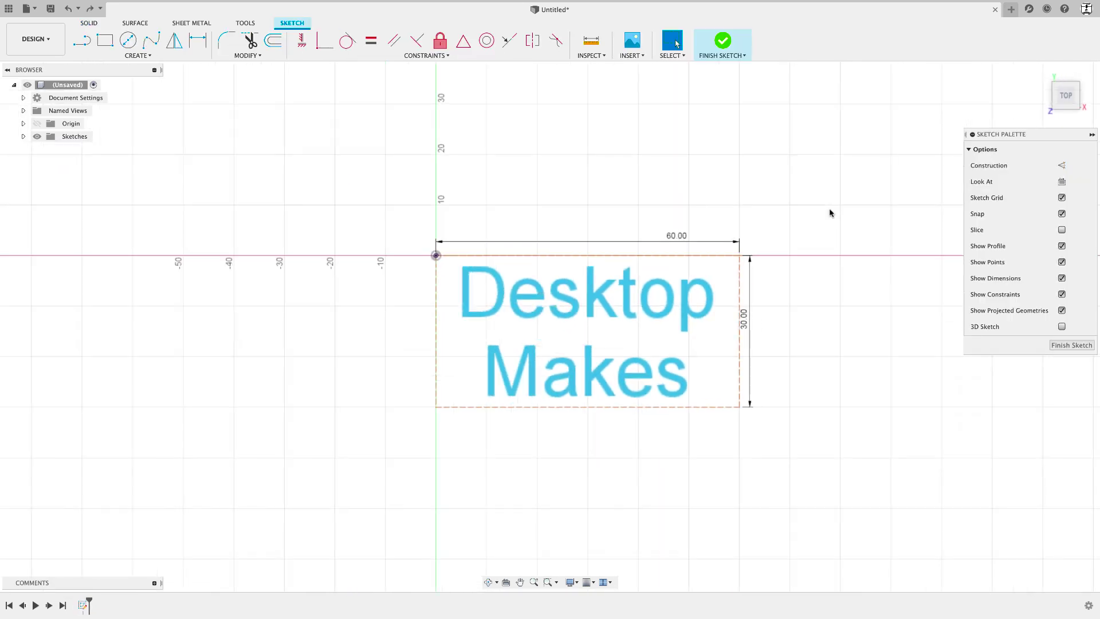
Draw a circle centred above the Desktop Makes text, then start new sketch text
{"action": "middle_click_drag", "start_coordinate": [830, 212], "coordinate": [728, 423]}
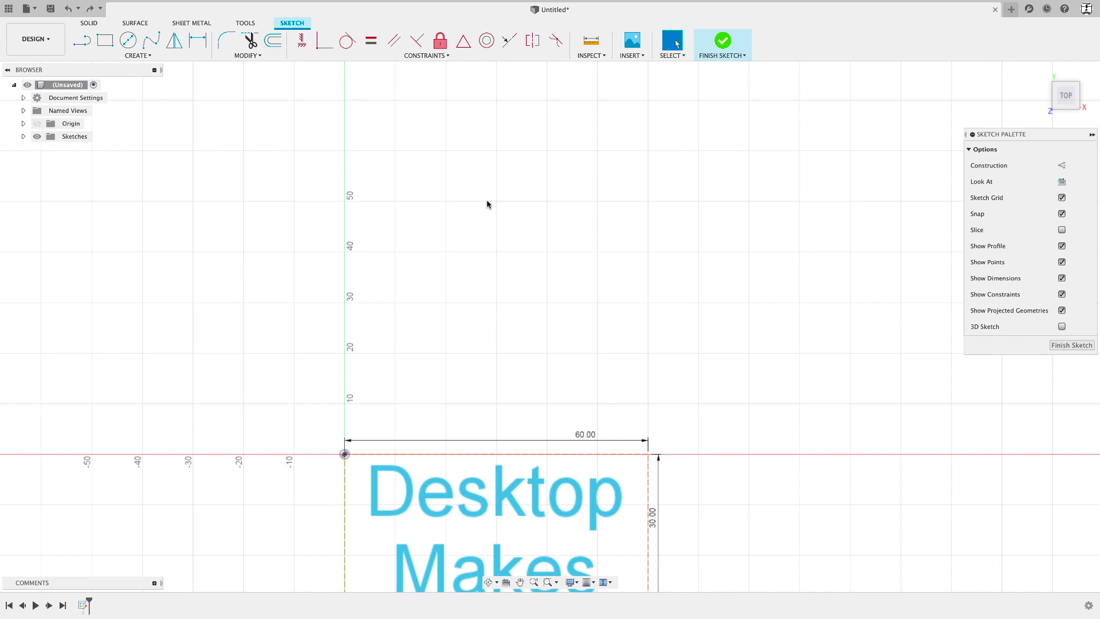
{"action": "key", "text": "c"}
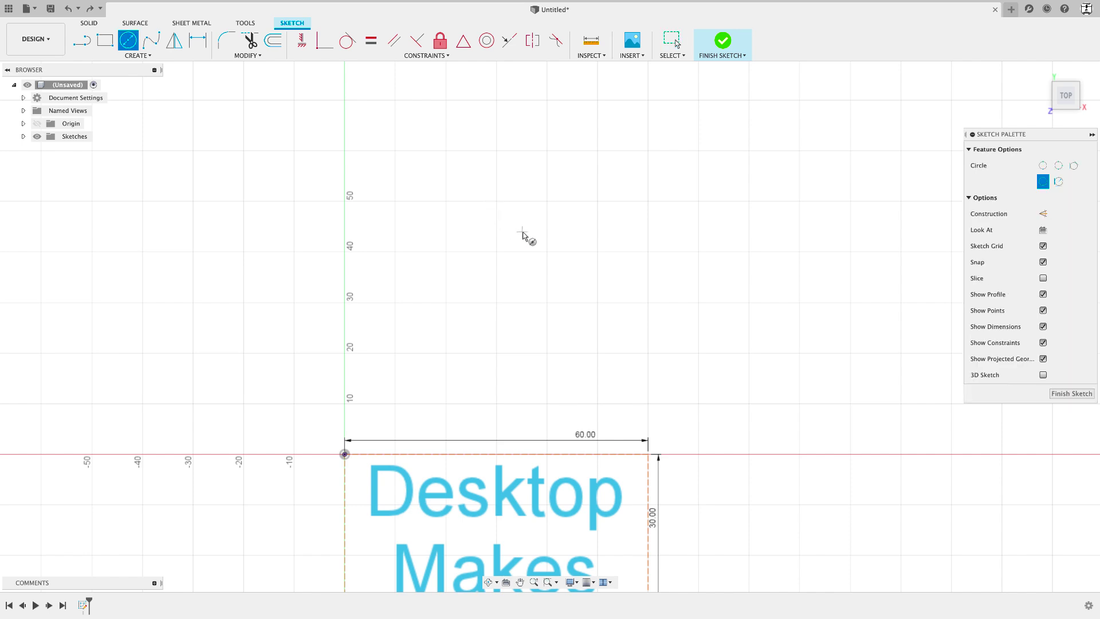
{"action": "left_click", "coordinate": [522, 232]}
{"action": "left_click", "coordinate": [500, 151]}
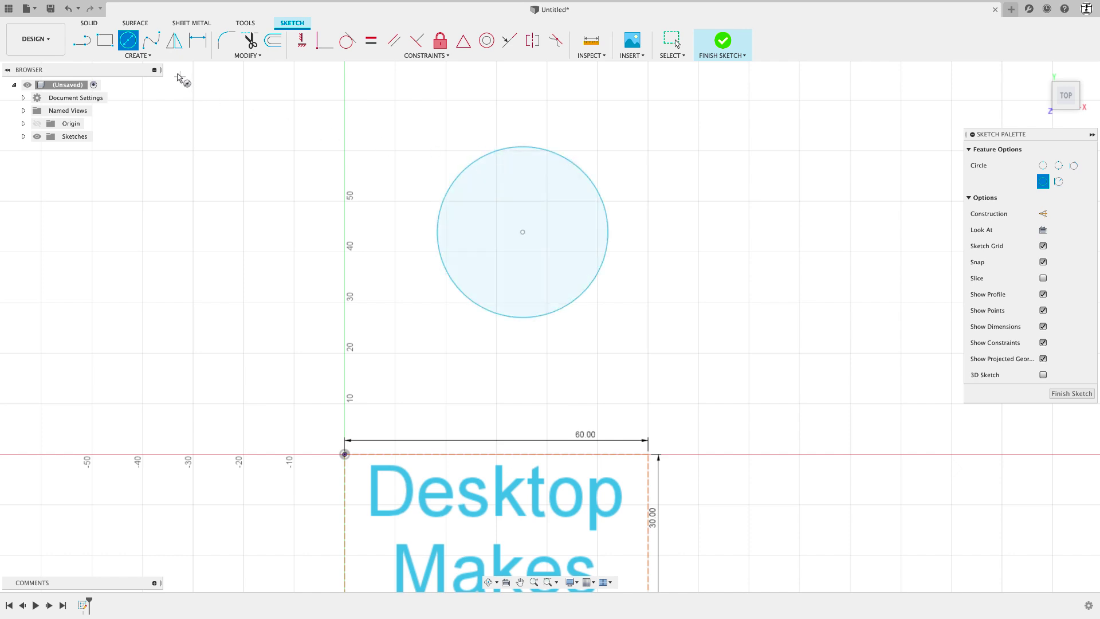
{"action": "left_click", "coordinate": [138, 55]}
{"action": "mouse_move", "coordinate": [91, 146]}
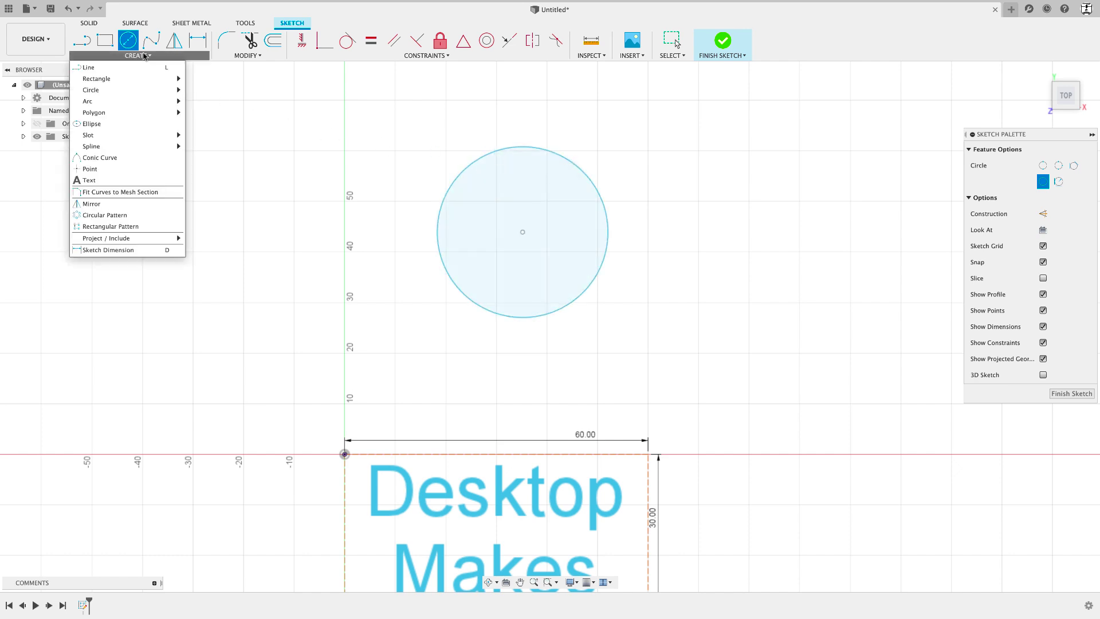
{"action": "left_click", "coordinate": [119, 180]}
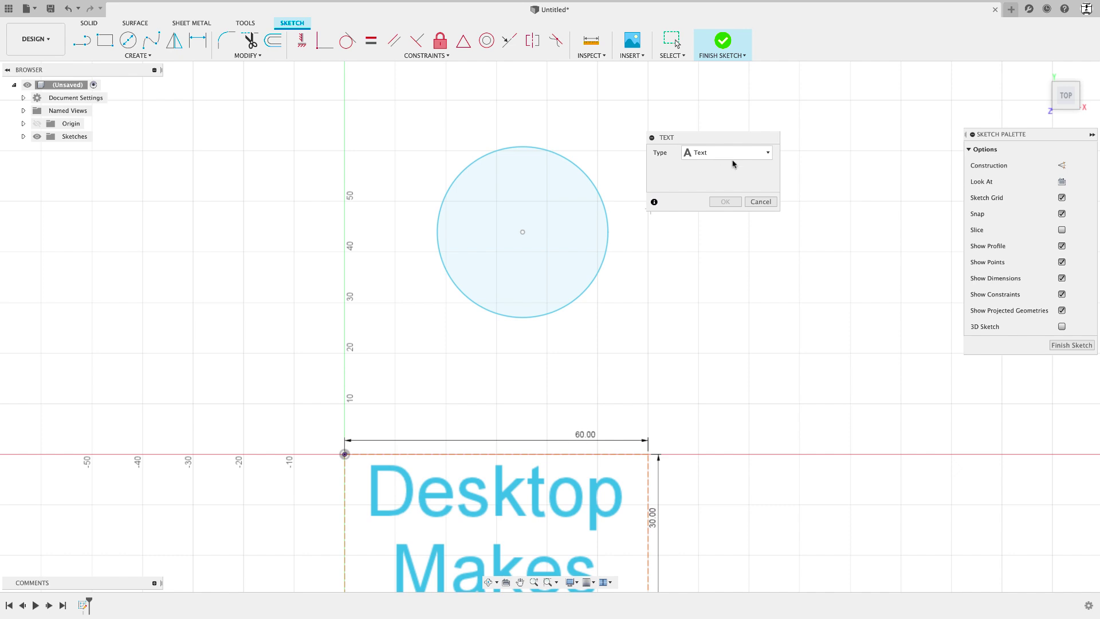
Make the text follow the circle path, placed outside and fitted to the path
{"action": "left_click", "coordinate": [734, 156]}
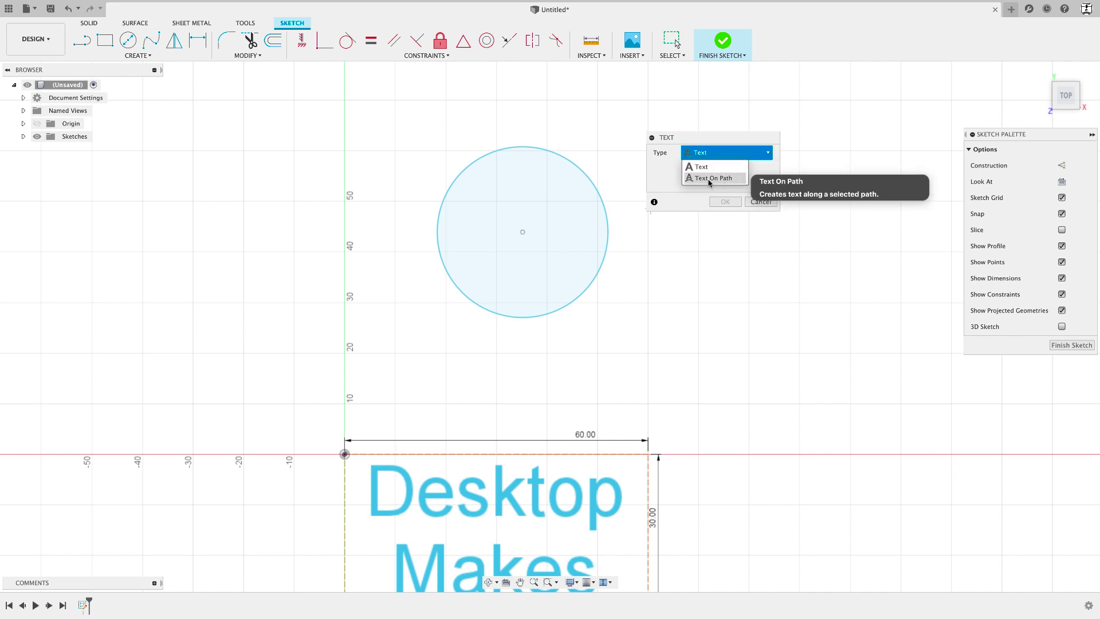
{"action": "left_click", "coordinate": [708, 179]}
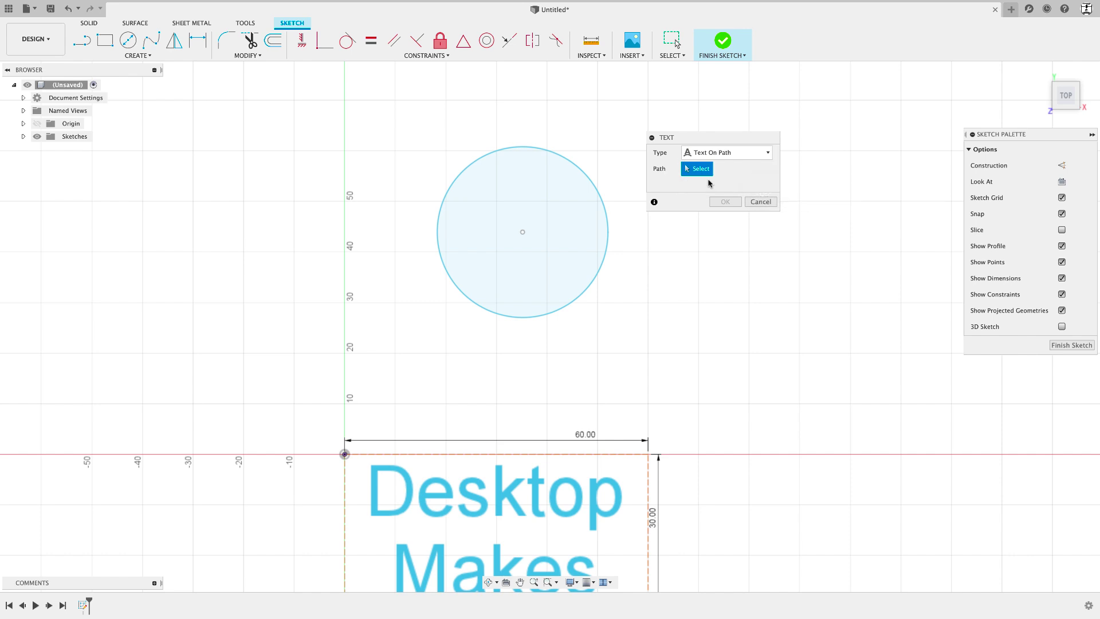
{"action": "left_click", "coordinate": [557, 155]}
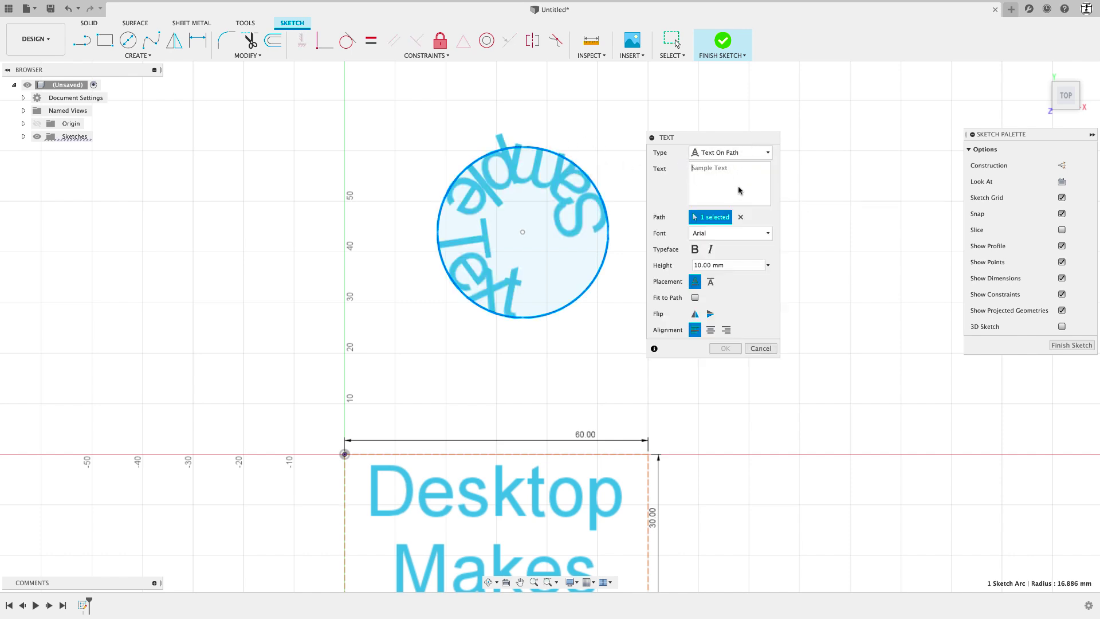
{"action": "type", "text": "Desk"}
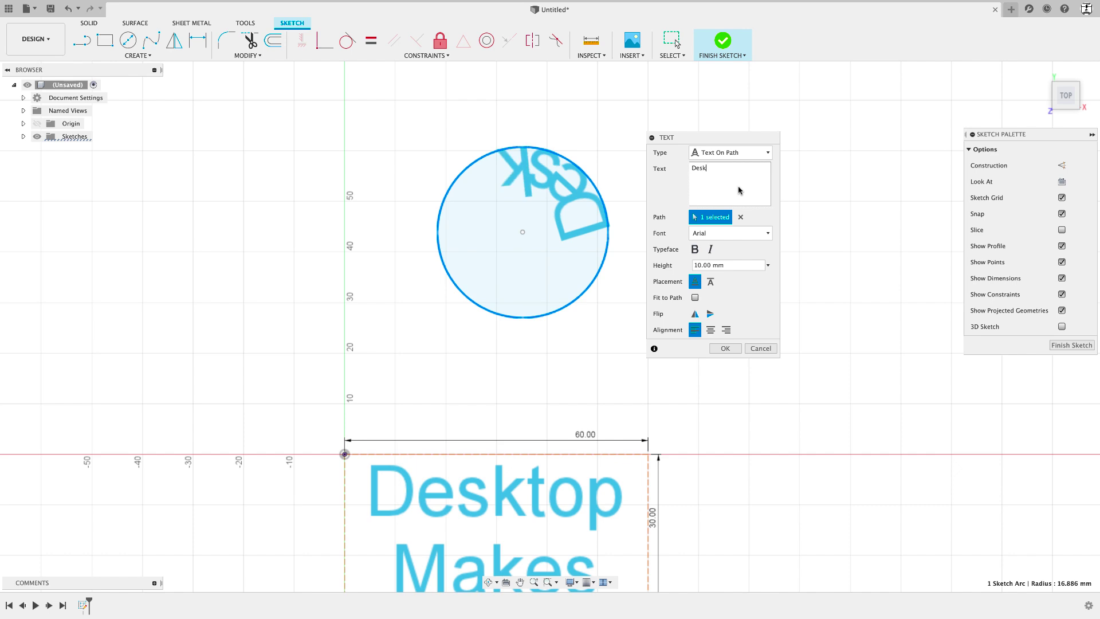
{"action": "type", "text": "top Mak"}
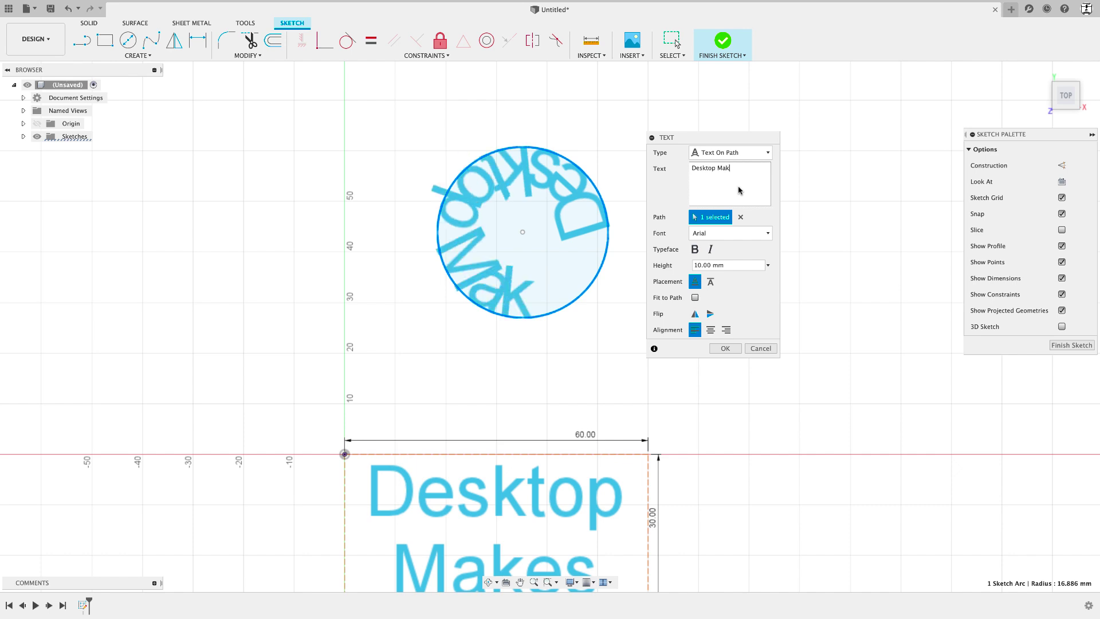
{"action": "type", "text": "es"}
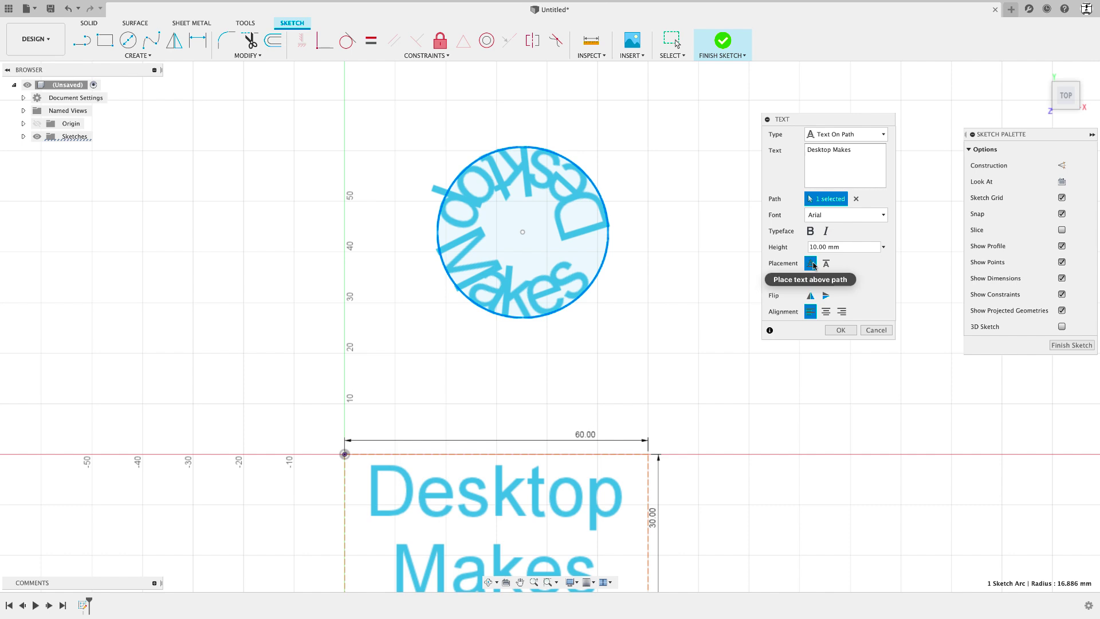
{"action": "left_click", "coordinate": [826, 263]}
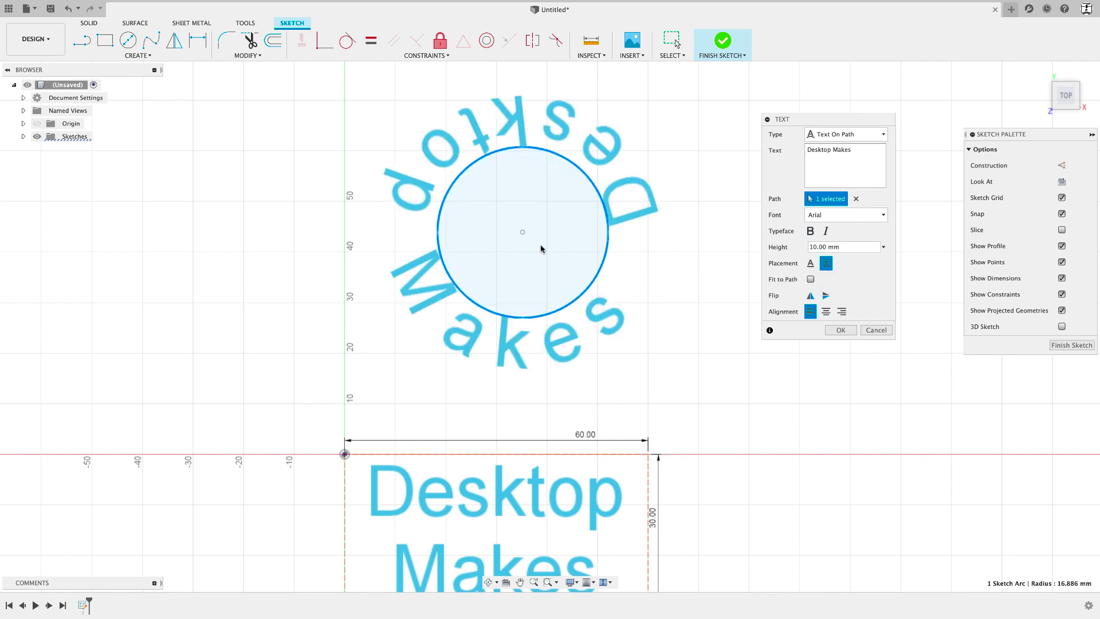
{"action": "left_click", "coordinate": [810, 279]}
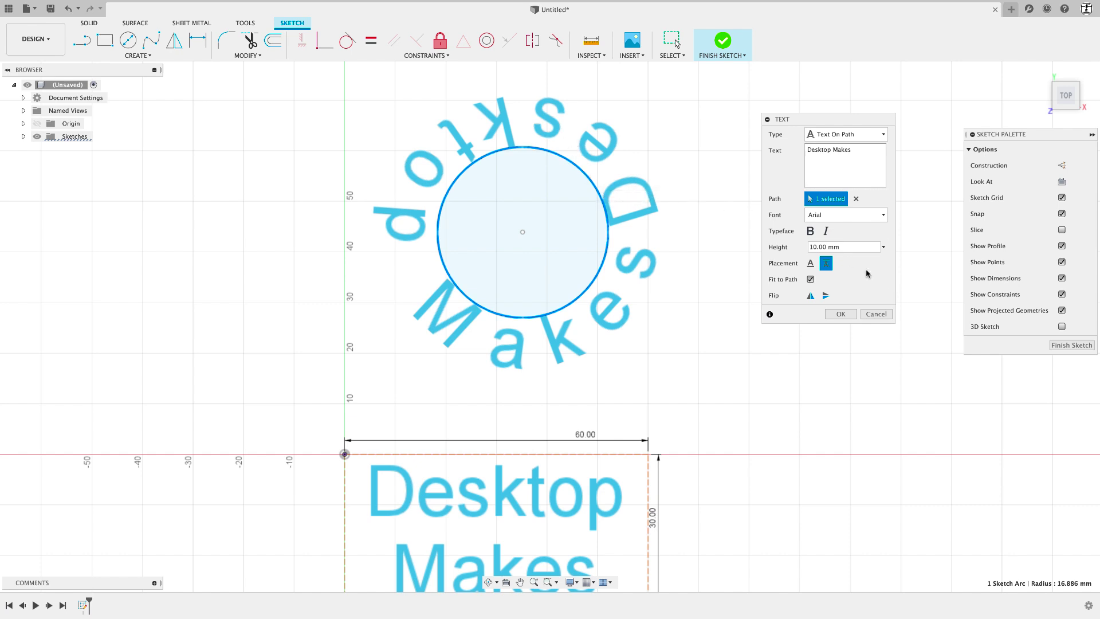
Flip the text so it reads correctly, commit it, and adjust the circle size
{"action": "left_click", "coordinate": [812, 297]}
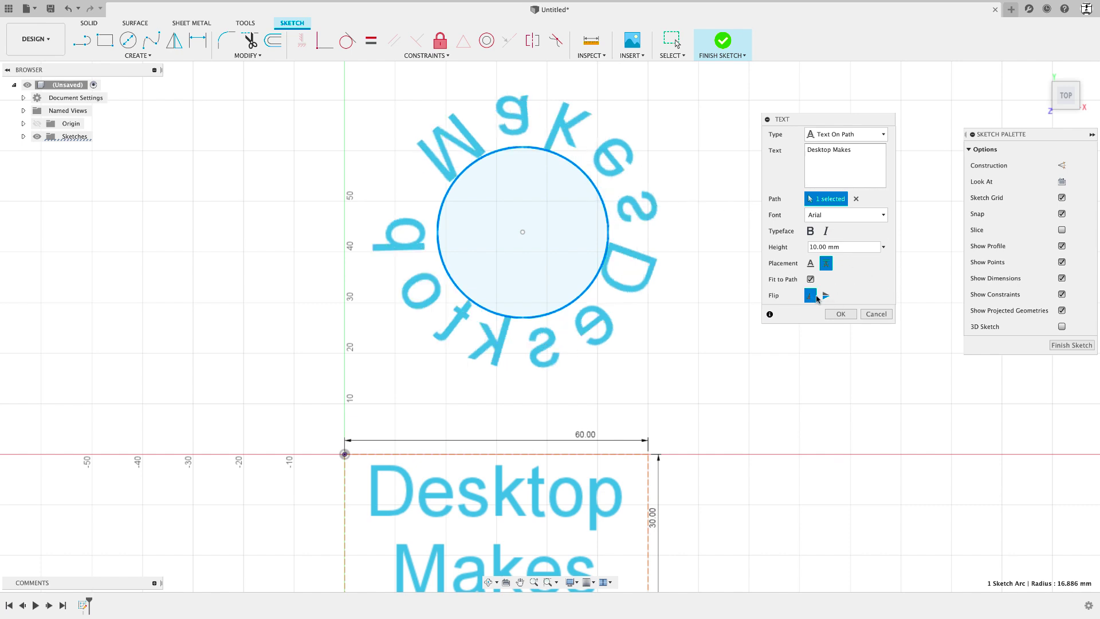
{"action": "left_click", "coordinate": [824, 296]}
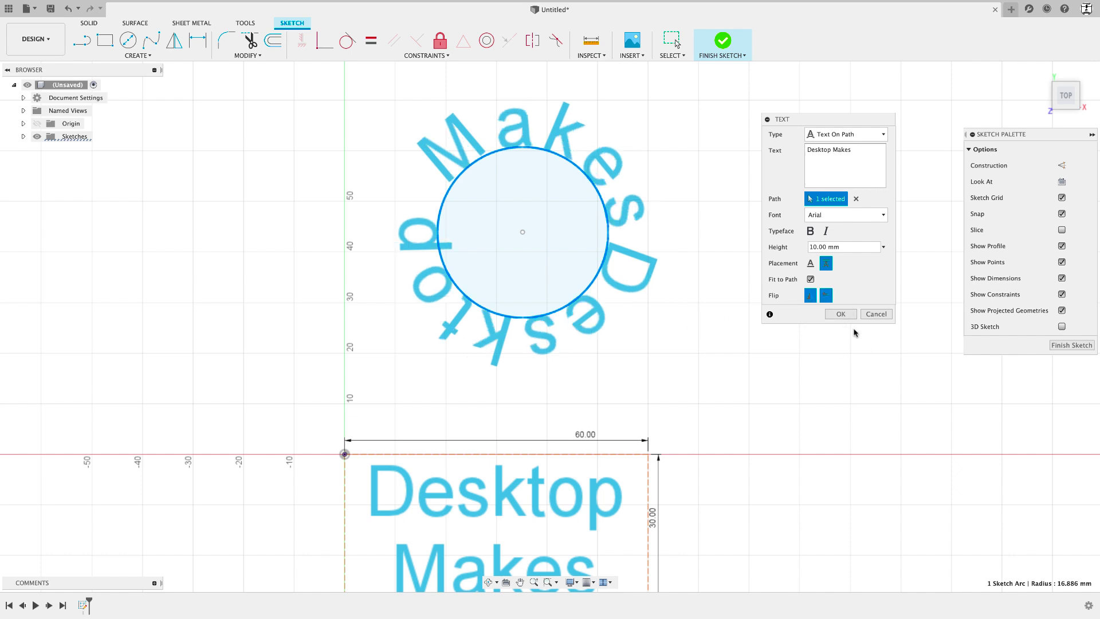
{"action": "left_click", "coordinate": [841, 314]}
{"action": "middle_click_drag", "start_coordinate": [702, 196], "coordinate": [744, 233]}
{"action": "mouse_move", "coordinate": [648, 240]}
{"action": "left_mouse_down"}
{"action": "mouse_move", "coordinate": [720, 244]}
{"action": "mouse_move", "coordinate": [650, 237]}
{"action": "mouse_move", "coordinate": [711, 195]}
{"action": "mouse_move", "coordinate": [632, 220]}
{"action": "left_mouse_up"}
{"action": "middle_click_drag", "start_coordinate": [760, 253], "coordinate": [474, 233]}
Draw a four-point fit-point spline to the right of the circle text
{"action": "left_click", "coordinate": [174, 98]}
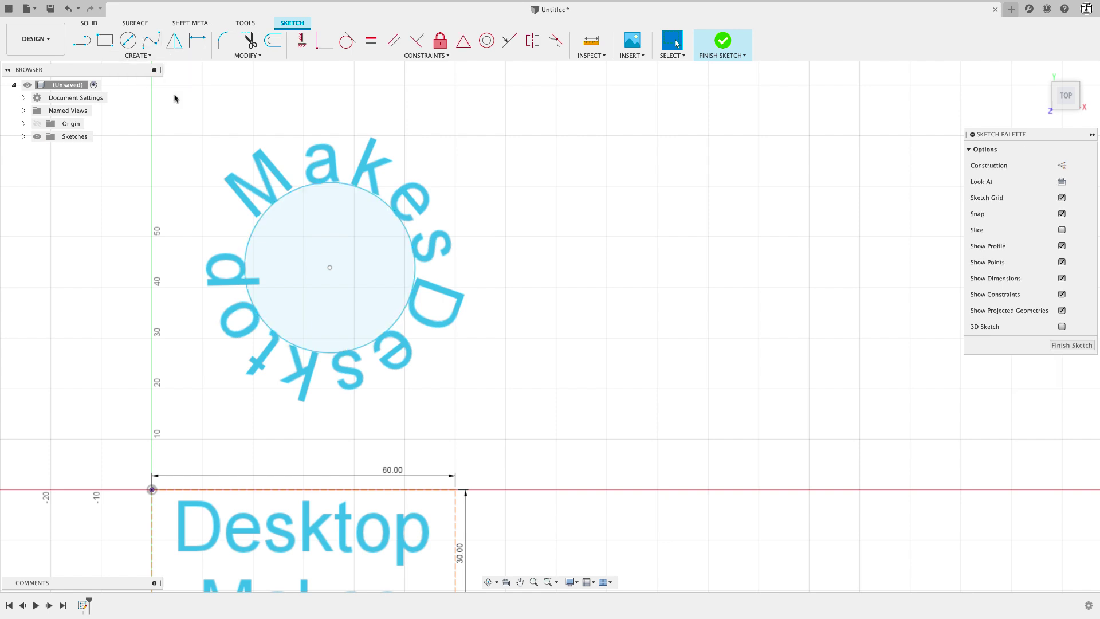
{"action": "left_click", "coordinate": [139, 56]}
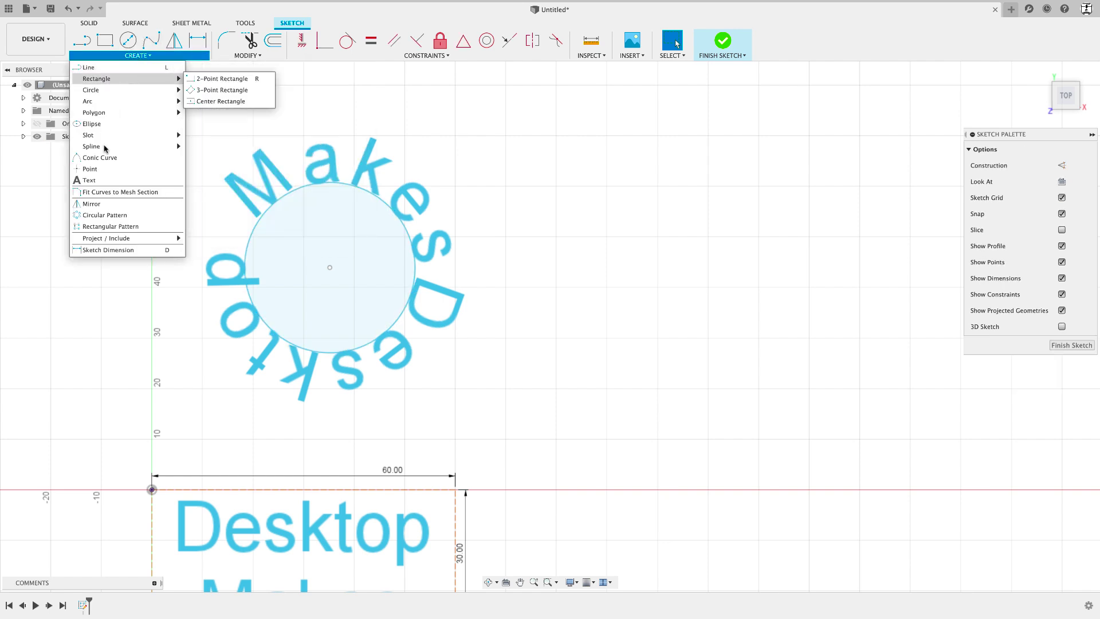
{"action": "mouse_move", "coordinate": [91, 146]}
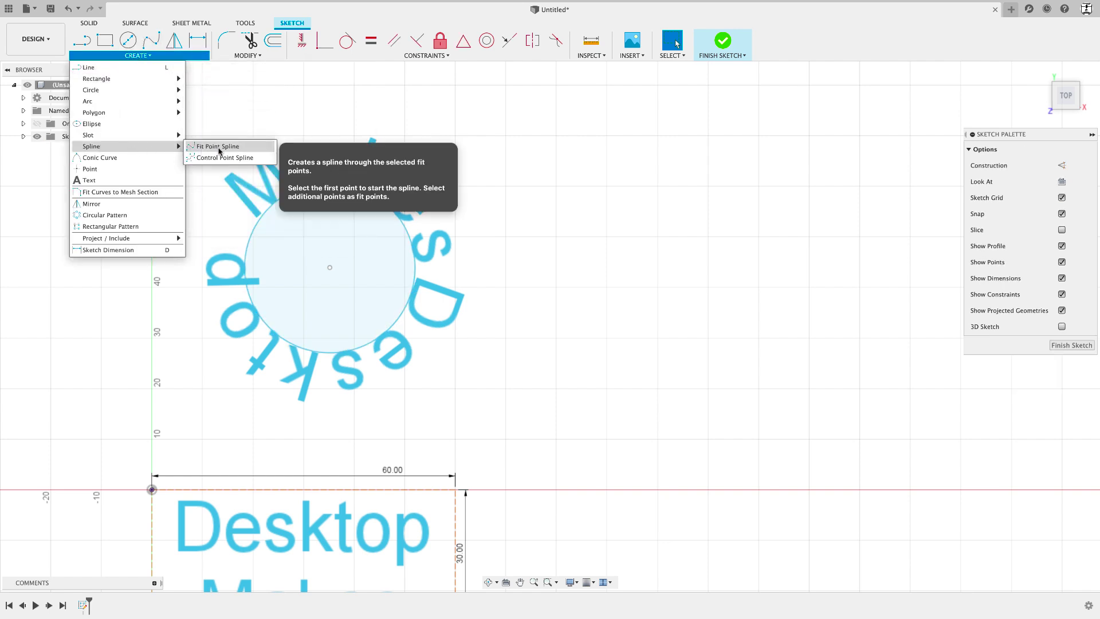
{"action": "left_click", "coordinate": [211, 147]}
{"action": "left_click", "coordinate": [557, 236]}
{"action": "left_click", "coordinate": [693, 158]}
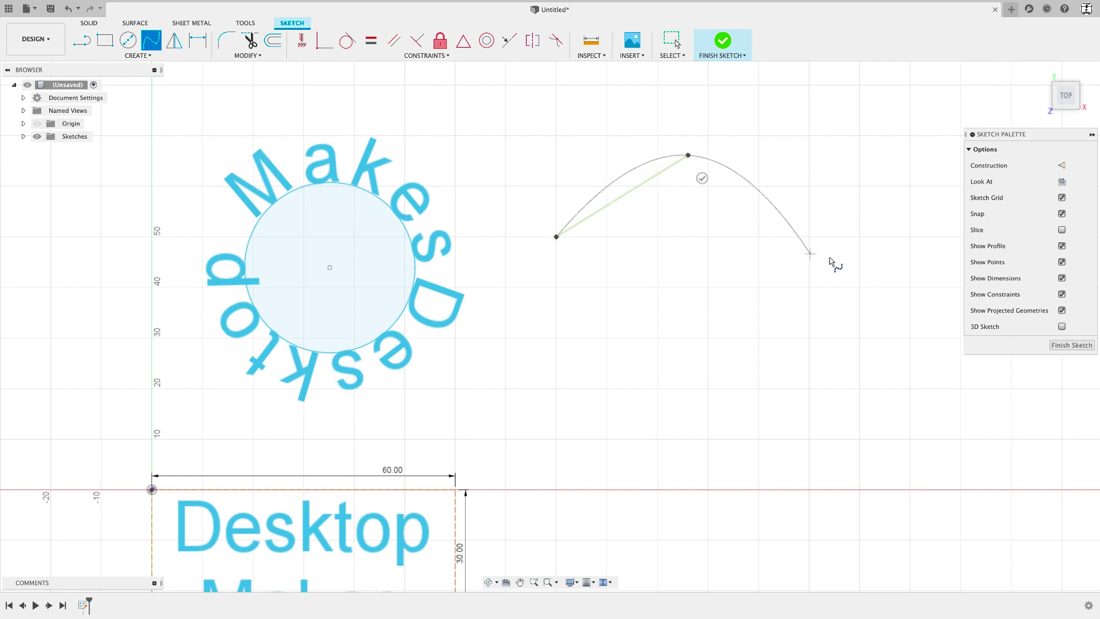
{"action": "left_click", "coordinate": [829, 258]}
{"action": "middle_click_drag", "start_coordinate": [875, 213], "coordinate": [646, 225]}
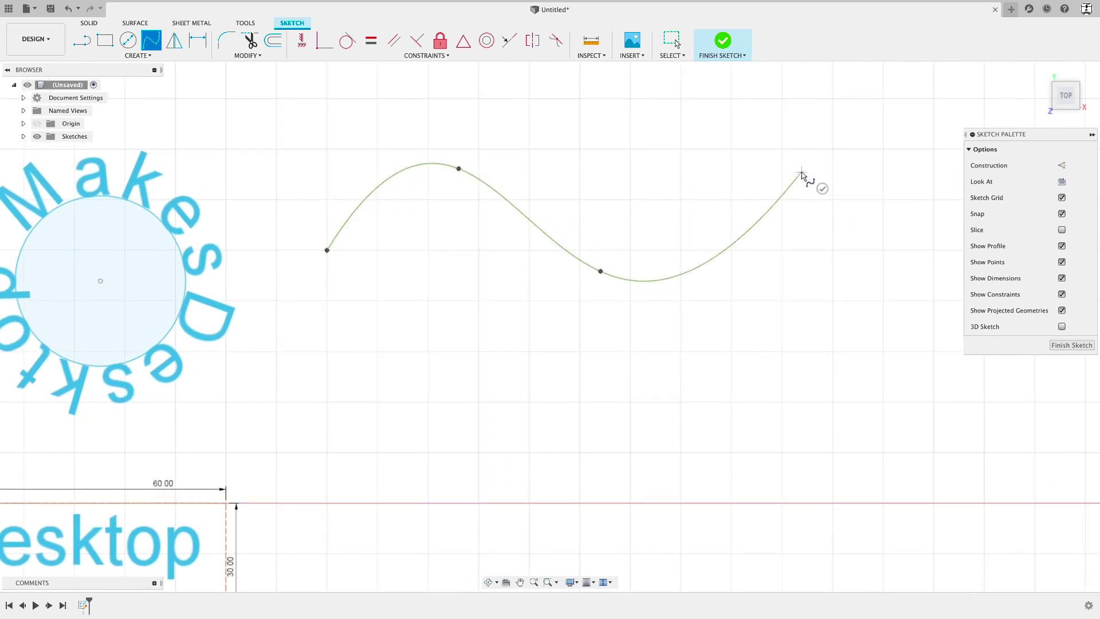
{"action": "left_click", "coordinate": [801, 172]}
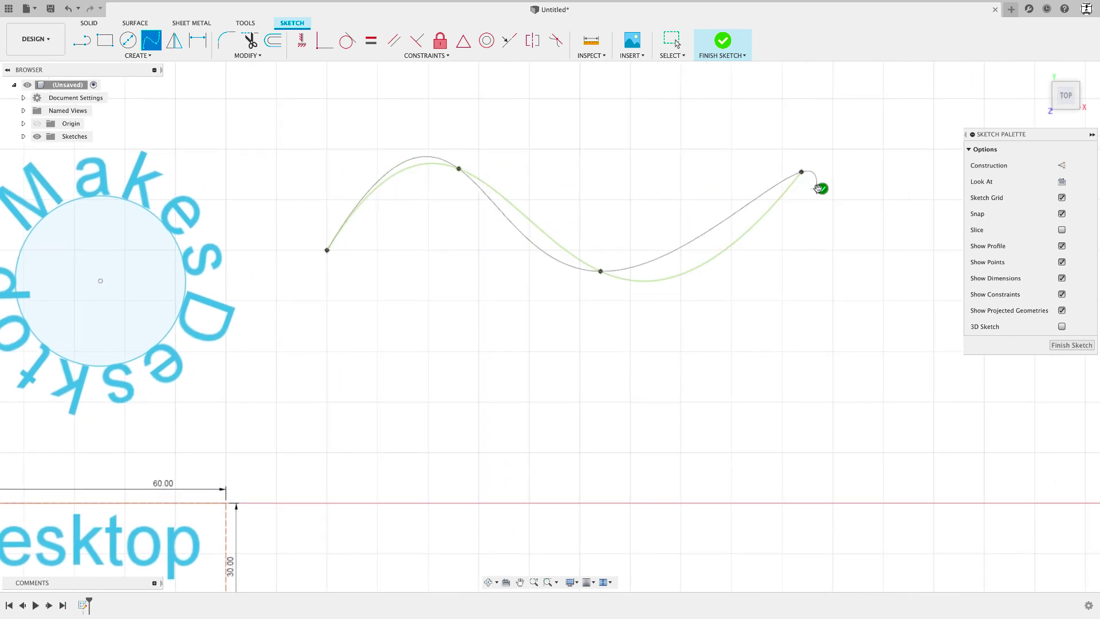
Add 'Desktop Makes' as Text On Path along the wavy spline with Fit to Path on
{"action": "left_click", "coordinate": [142, 57]}
{"action": "left_click", "coordinate": [99, 184]}
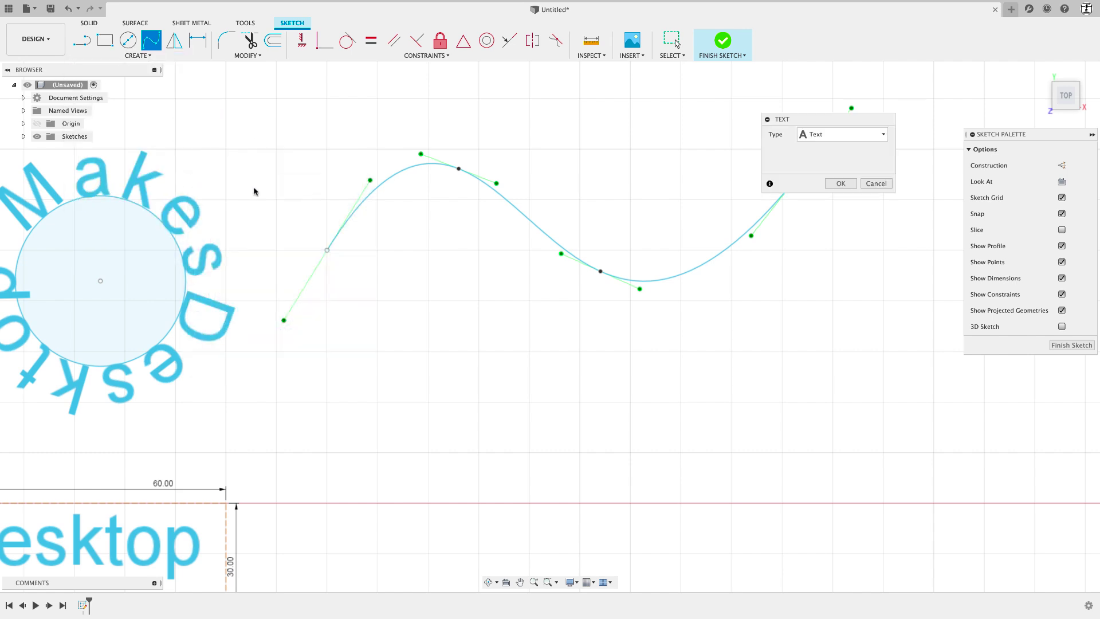
{"action": "left_click", "coordinate": [831, 137]}
{"action": "left_click", "coordinate": [836, 160]}
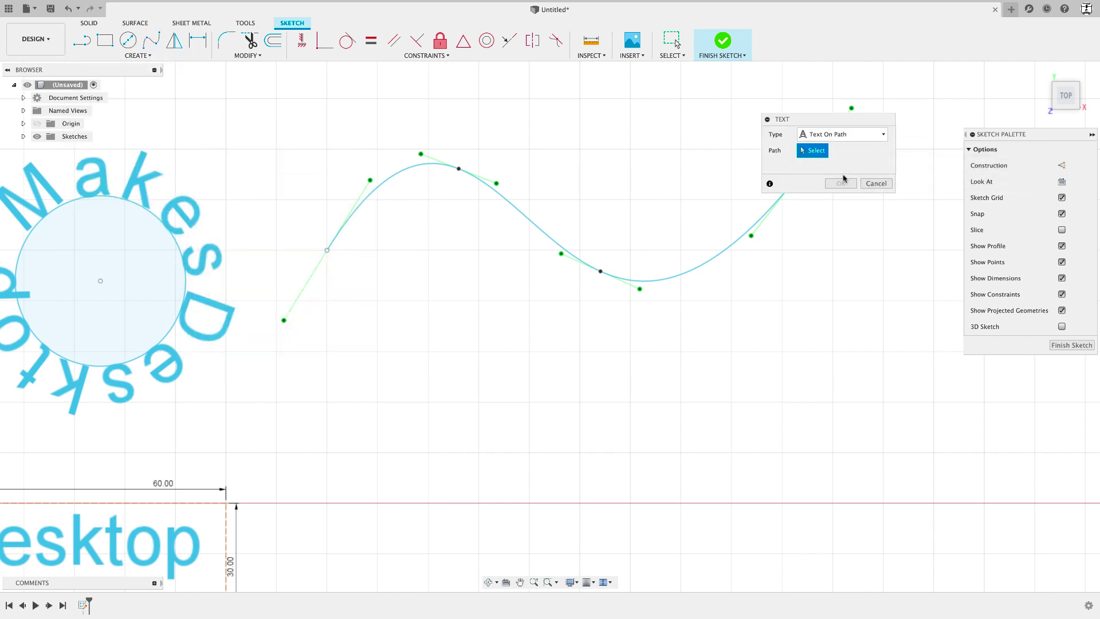
{"action": "left_click", "coordinate": [755, 227]}
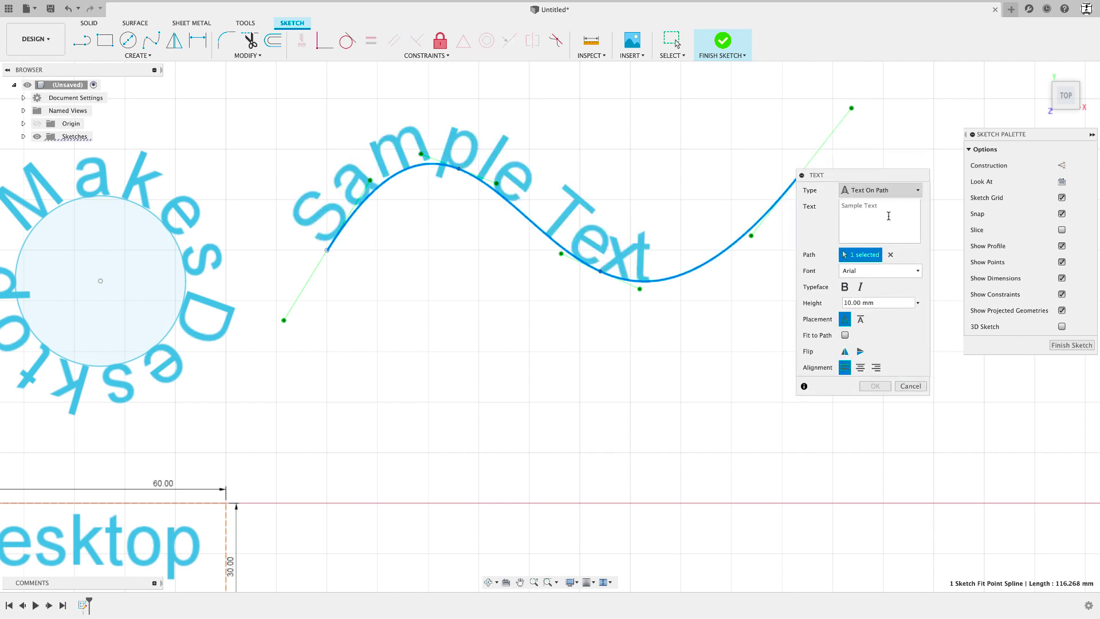
{"action": "type", "text": "Desktop"}
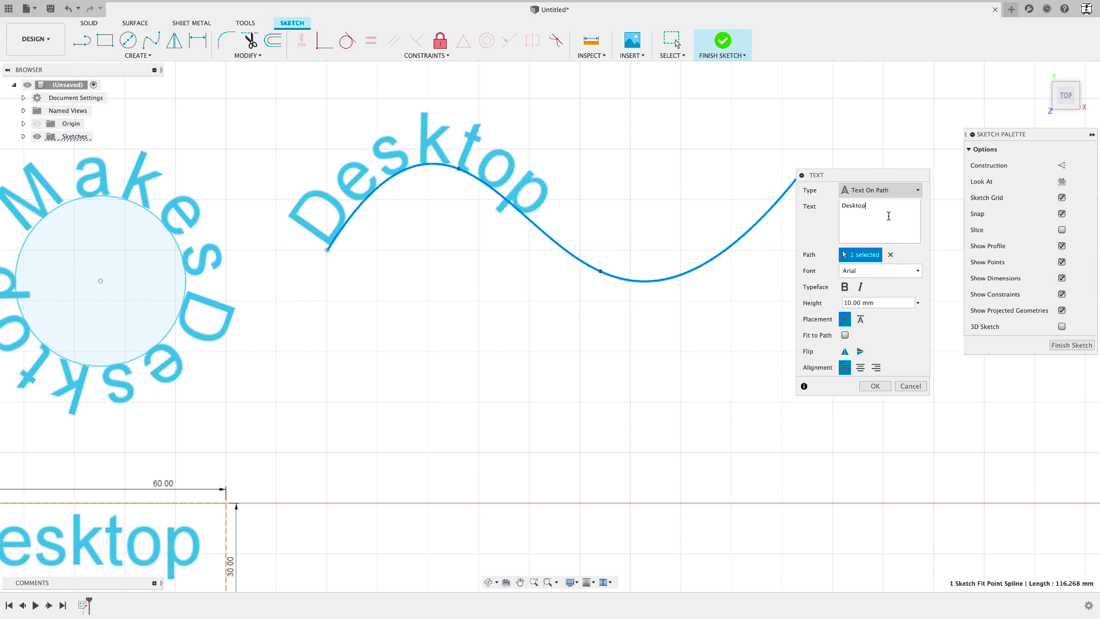
{"action": "type", "text": " Makes"}
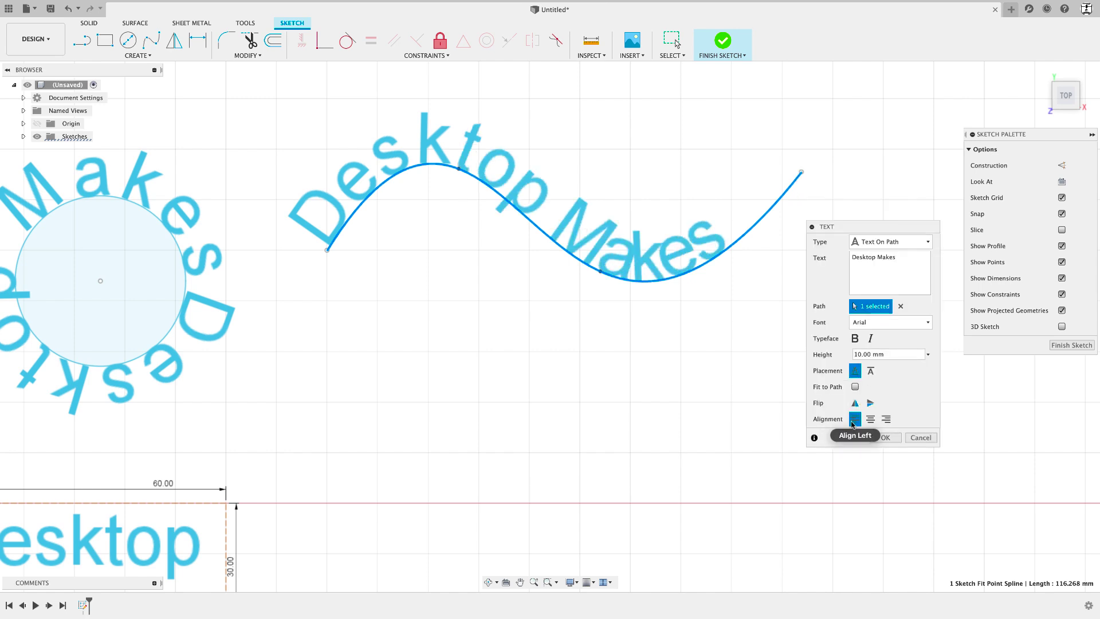
{"action": "left_click", "coordinate": [870, 418]}
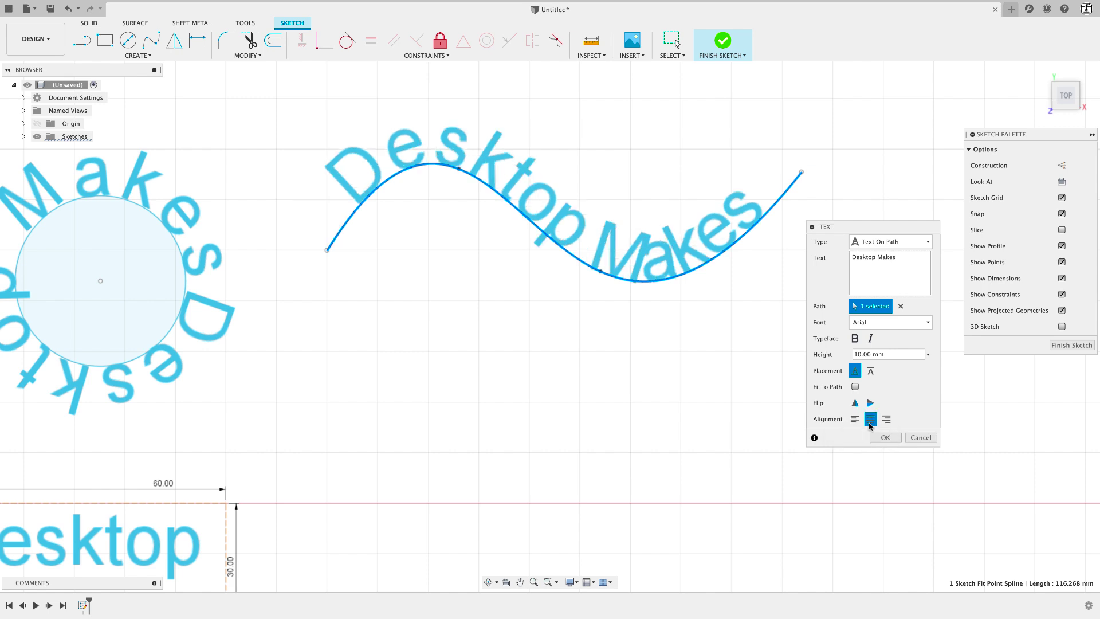
{"action": "left_click", "coordinate": [886, 419]}
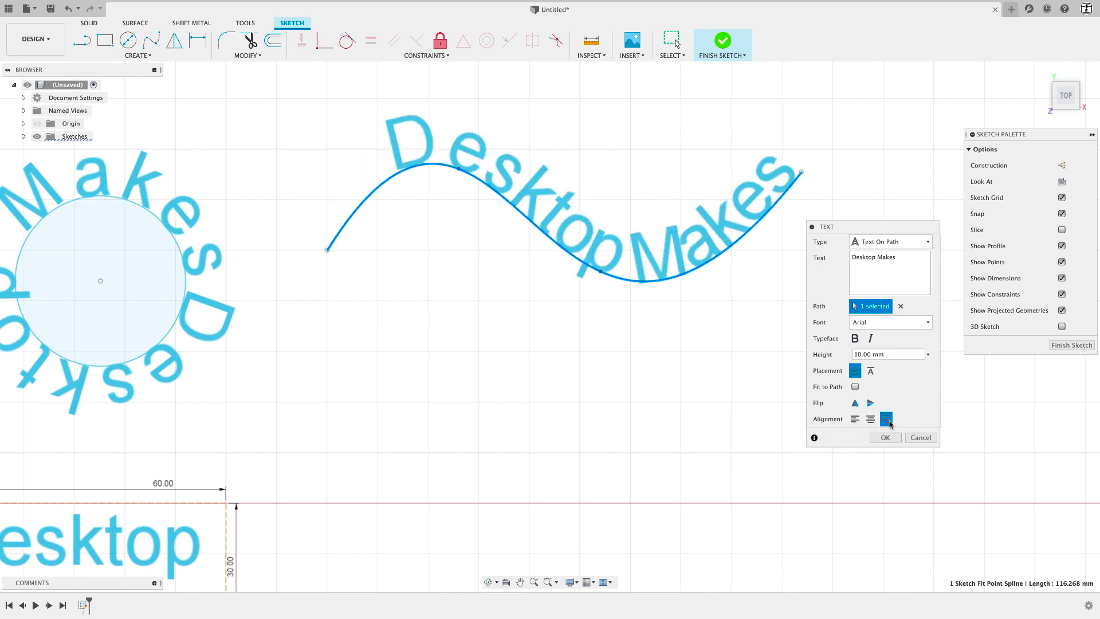
{"action": "left_click", "coordinate": [870, 420]}
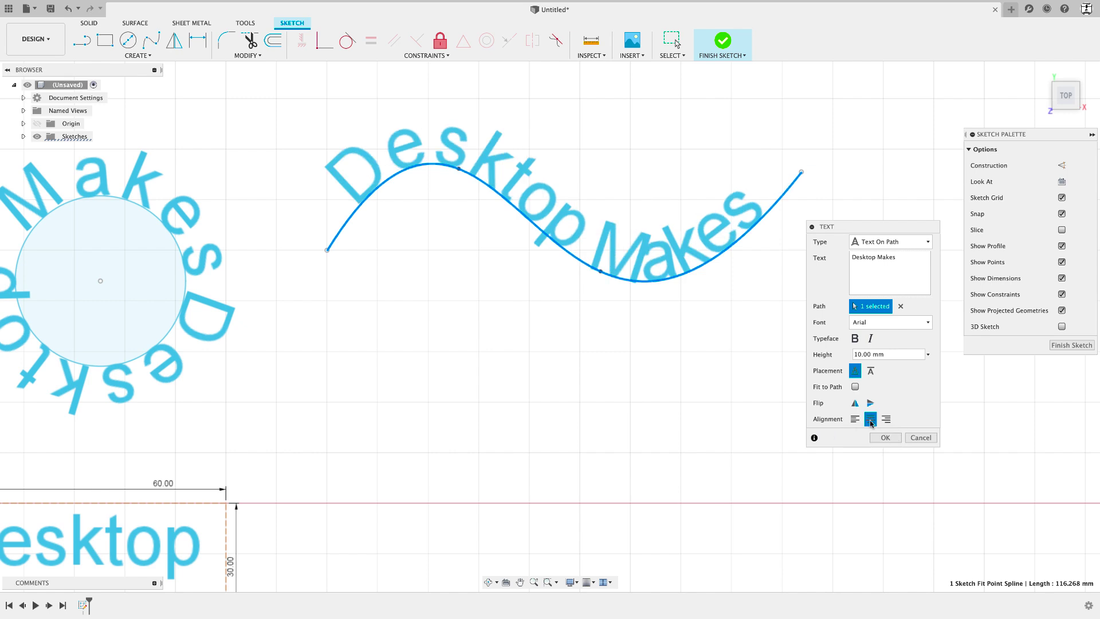
{"action": "left_click", "coordinate": [856, 419]}
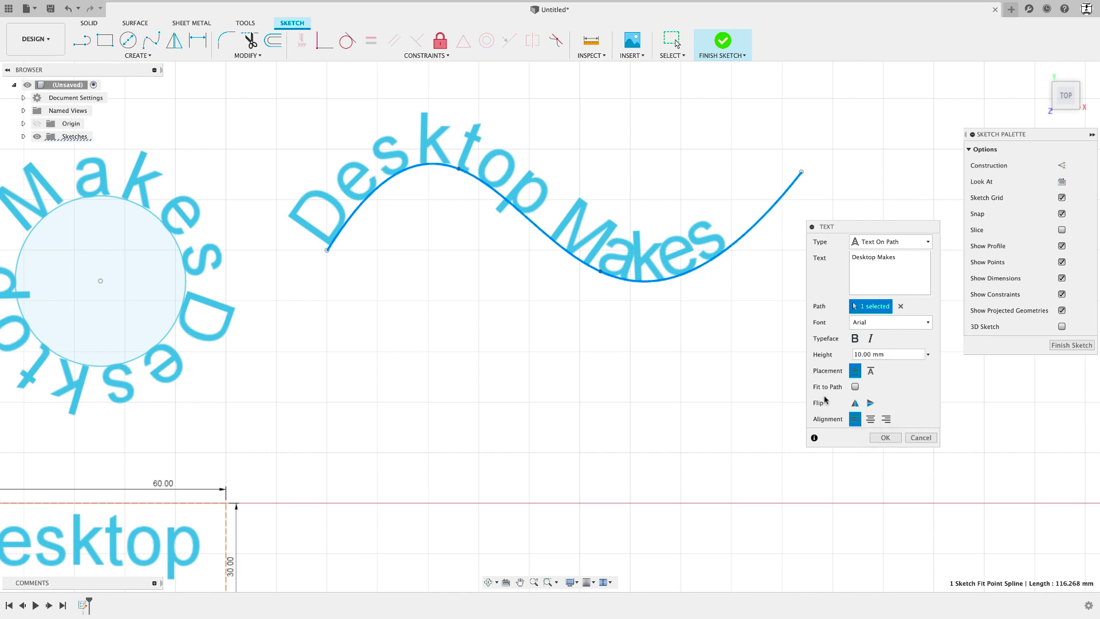
{"action": "left_click", "coordinate": [855, 387]}
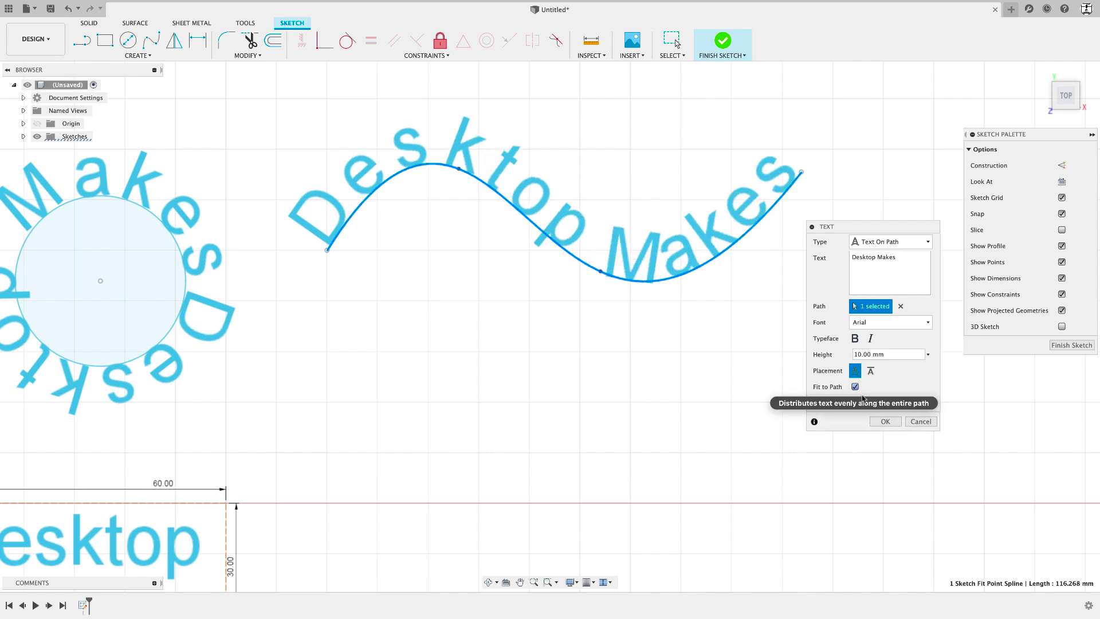
{"action": "left_click", "coordinate": [885, 421]}
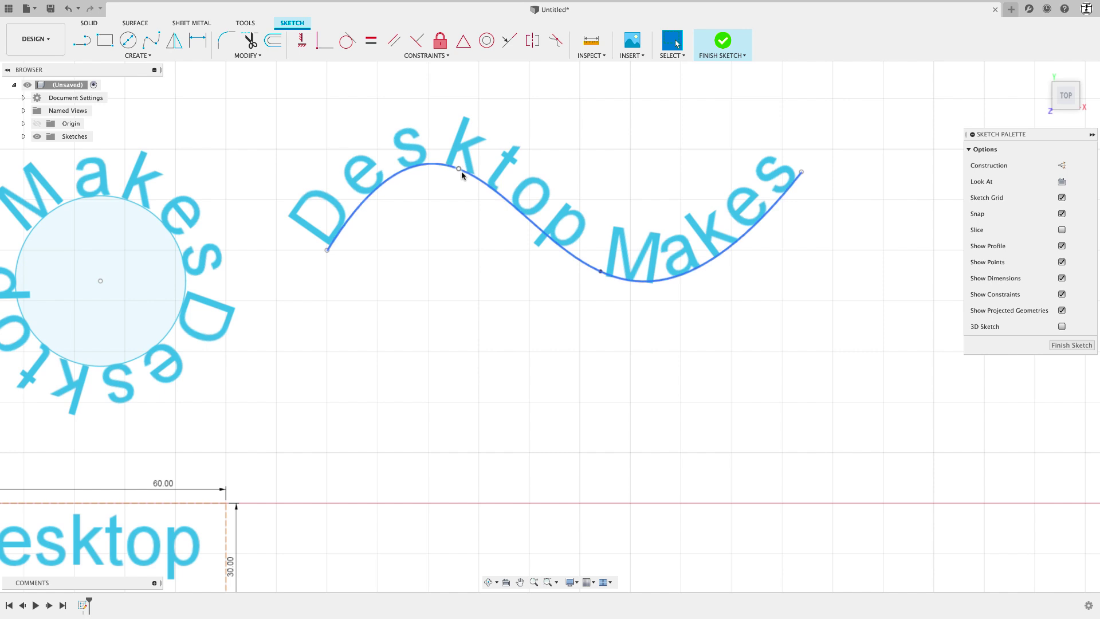
Move the spline's fit points and right endpoint to form a deeper S-wave
{"action": "left_click_drag", "start_coordinate": [461, 176], "coordinate": [508, 227]}
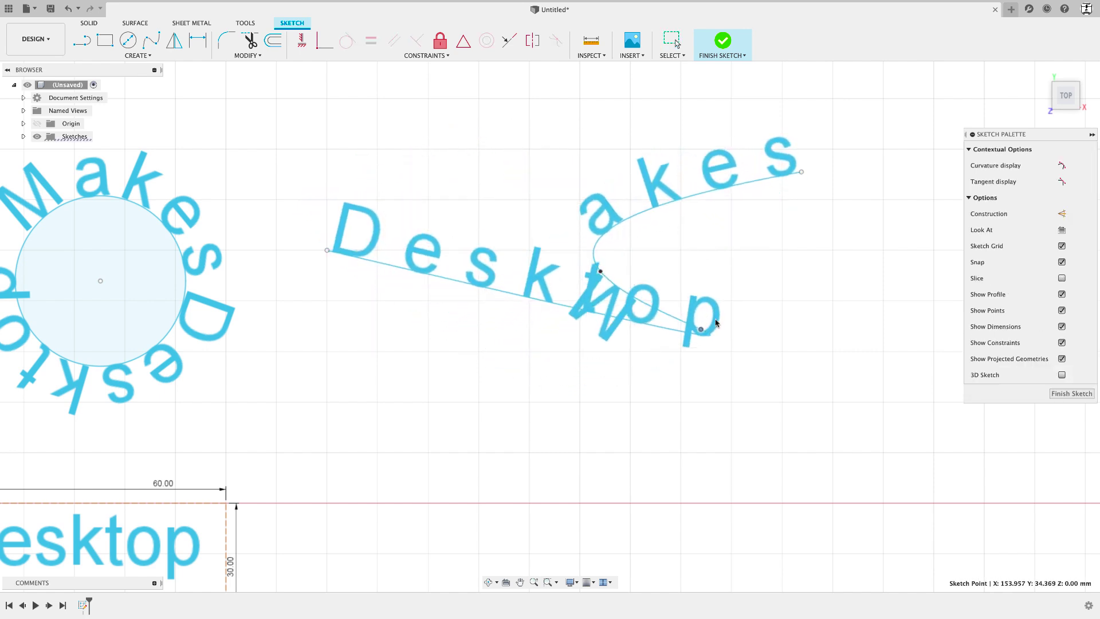
{"action": "mouse_move", "coordinate": [508, 228]}
{"action": "left_mouse_down"}
{"action": "mouse_move", "coordinate": [475, 264]}
{"action": "mouse_move", "coordinate": [507, 204]}
{"action": "left_mouse_up"}
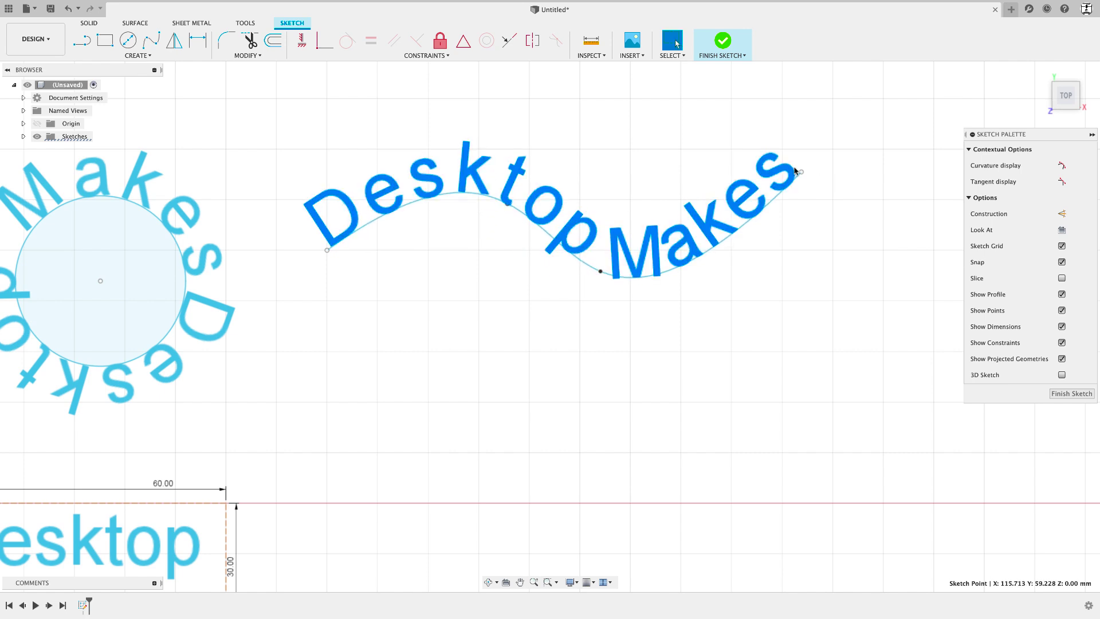
{"action": "mouse_move", "coordinate": [800, 175]}
{"action": "left_mouse_down"}
{"action": "mouse_move", "coordinate": [852, 180]}
{"action": "mouse_move", "coordinate": [777, 193]}
{"action": "mouse_move", "coordinate": [820, 197]}
{"action": "left_mouse_up"}
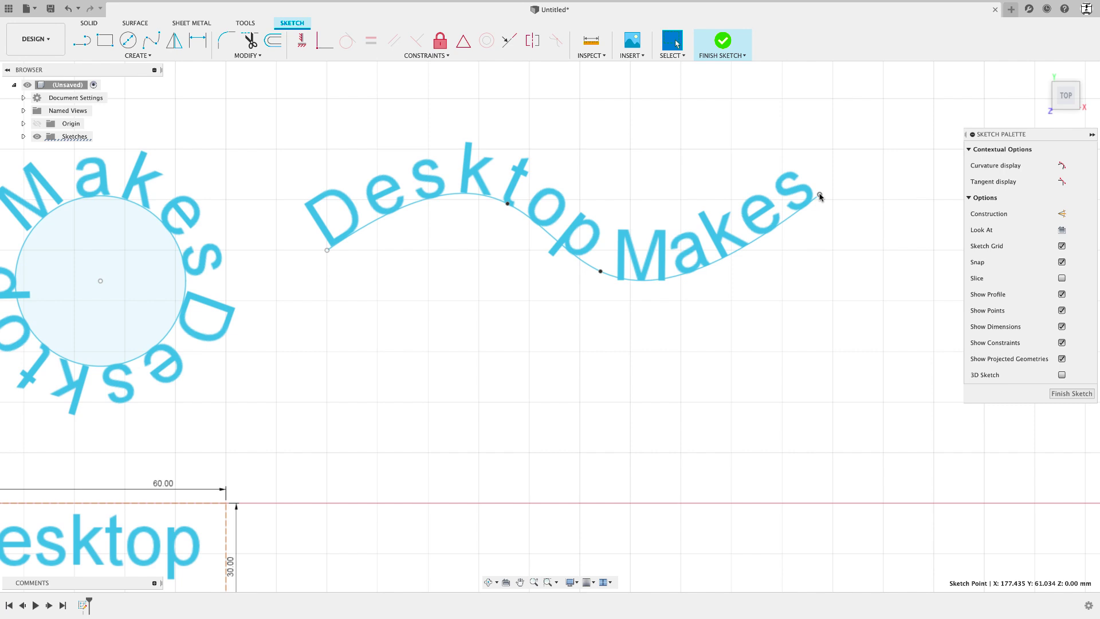
{"action": "mouse_move", "coordinate": [600, 272]}
{"action": "left_mouse_down"}
{"action": "mouse_move", "coordinate": [623, 210]}
{"action": "mouse_move", "coordinate": [562, 296]}
{"action": "left_mouse_up"}
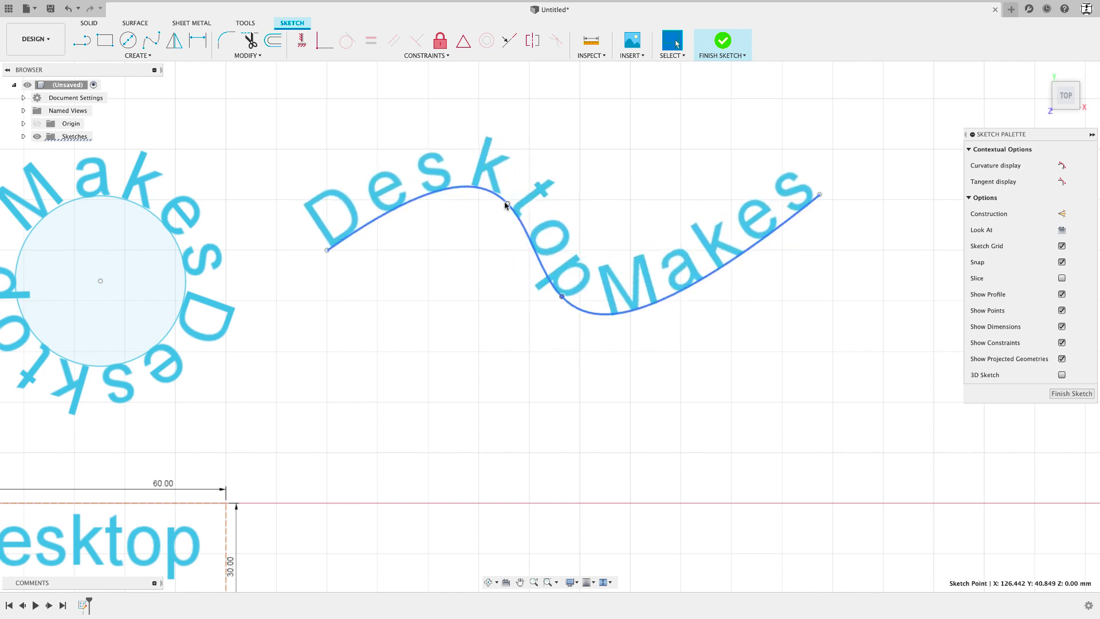
{"action": "mouse_move", "coordinate": [505, 205]}
{"action": "left_mouse_down"}
{"action": "mouse_move", "coordinate": [490, 208]}
{"action": "mouse_move", "coordinate": [504, 289]}
{"action": "mouse_move", "coordinate": [545, 351]}
{"action": "mouse_move", "coordinate": [508, 209]}
{"action": "mouse_move", "coordinate": [526, 255]}
{"action": "left_mouse_up"}
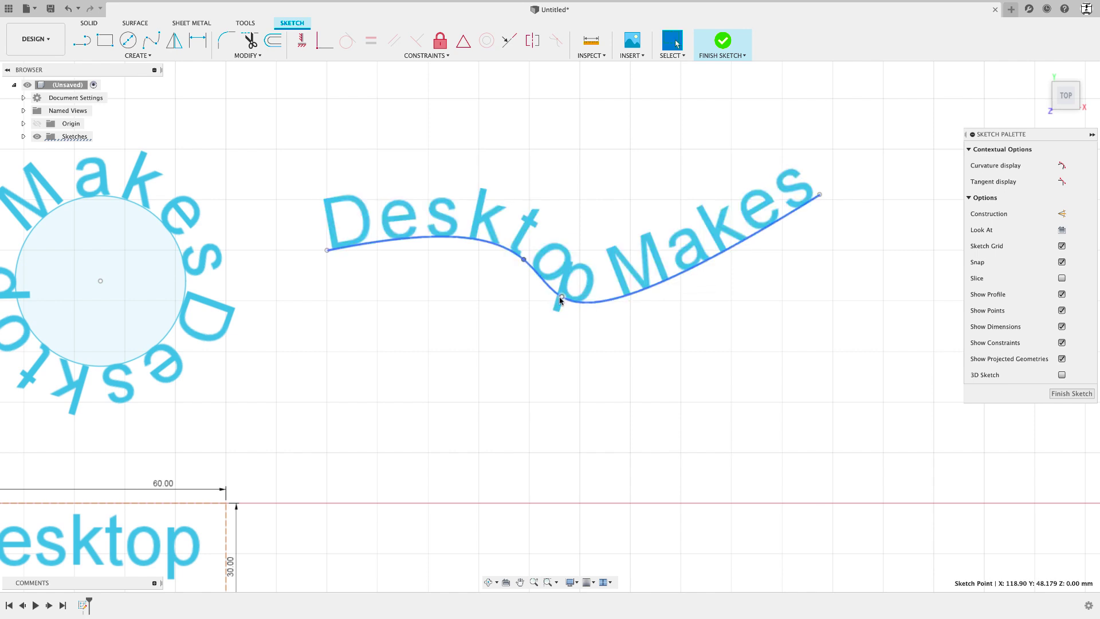
{"action": "mouse_move", "coordinate": [561, 300]}
{"action": "left_mouse_down"}
{"action": "mouse_move", "coordinate": [579, 283]}
{"action": "mouse_move", "coordinate": [596, 226]}
{"action": "mouse_move", "coordinate": [543, 281]}
{"action": "left_mouse_up"}
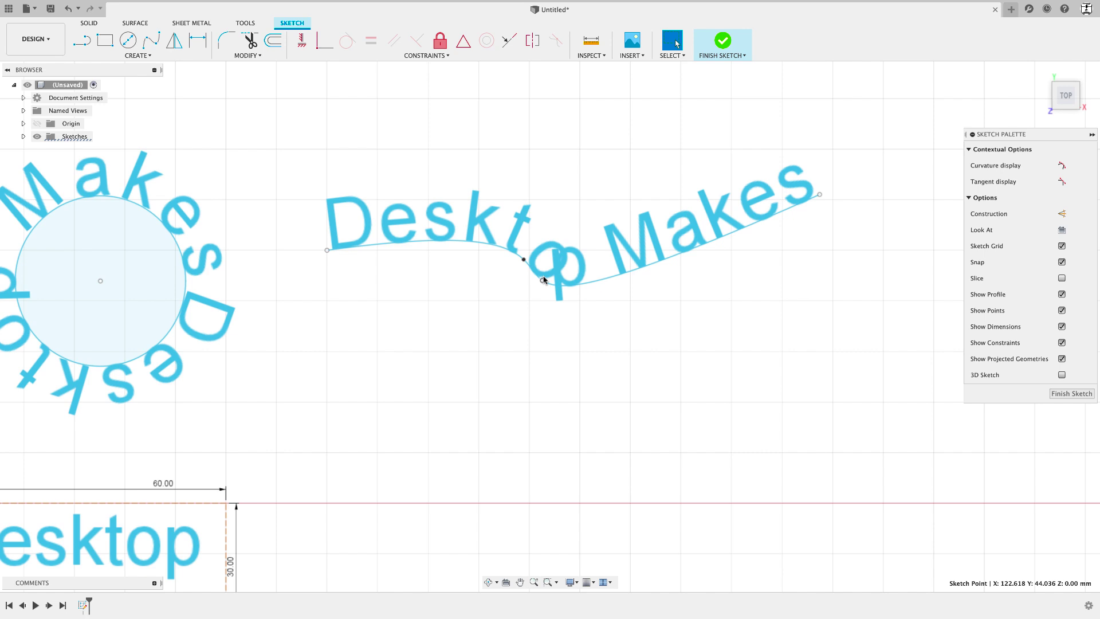
{"action": "left_click_drag", "start_coordinate": [523, 258], "coordinate": [449, 205]}
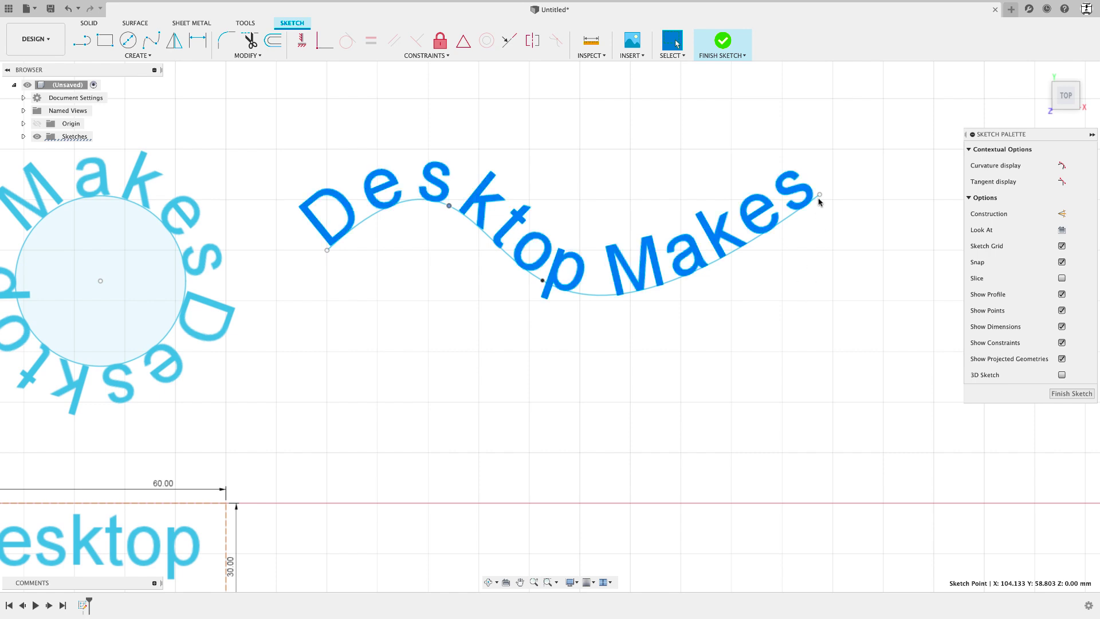
{"action": "mouse_move", "coordinate": [819, 194]}
{"action": "left_mouse_down"}
{"action": "mouse_move", "coordinate": [737, 157]}
{"action": "mouse_move", "coordinate": [843, 153]}
{"action": "mouse_move", "coordinate": [850, 162]}
{"action": "mouse_move", "coordinate": [814, 210]}
{"action": "left_mouse_up"}
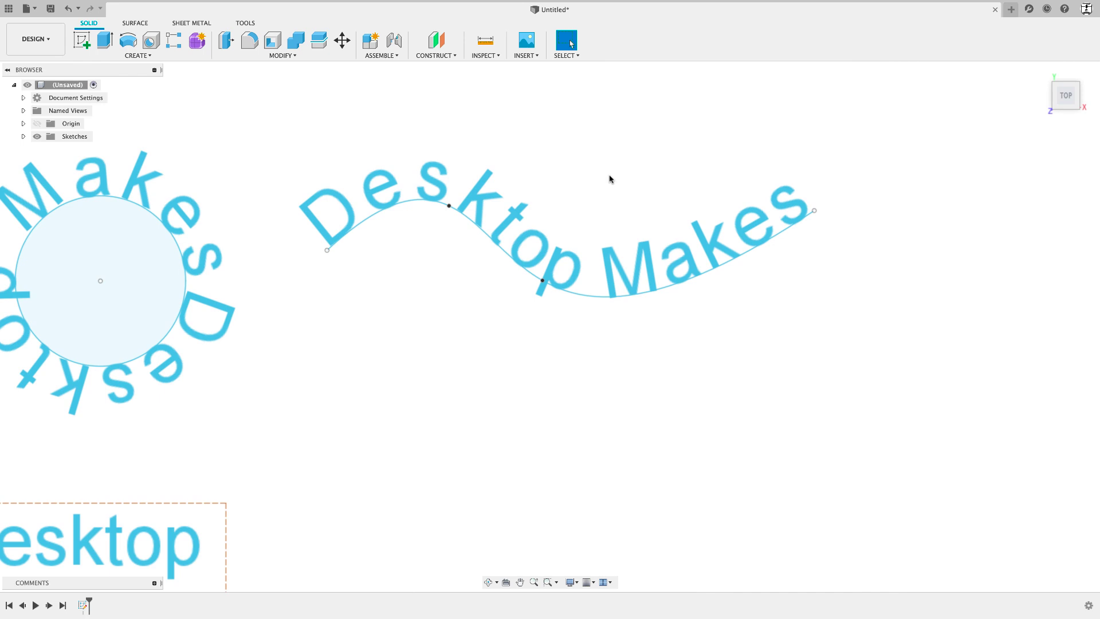
{"action": "left_click", "coordinate": [153, 55]}
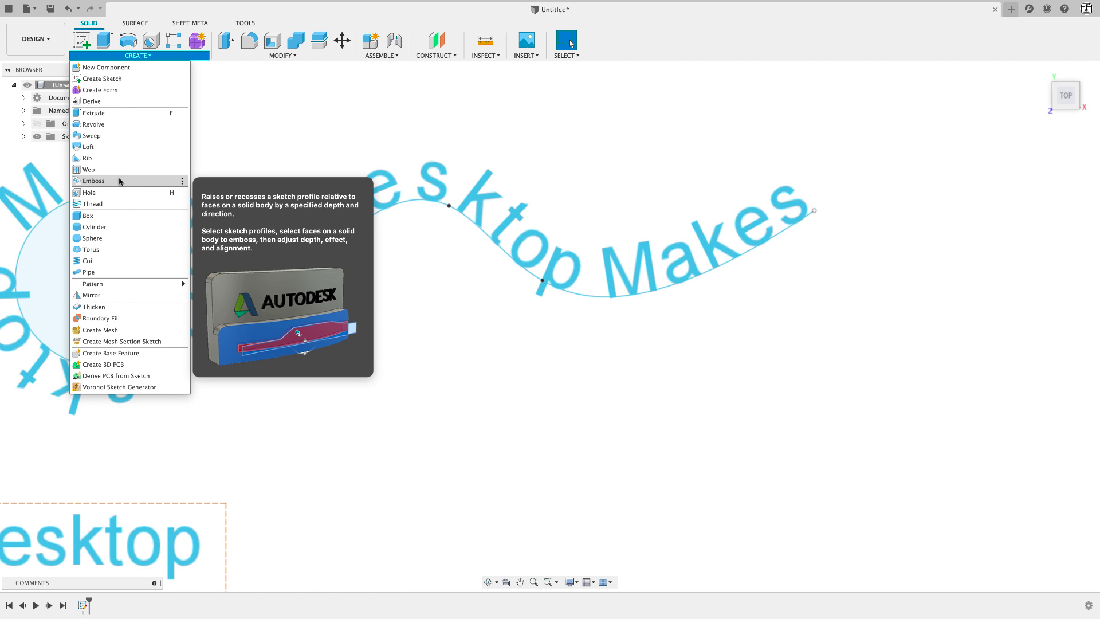
{"action": "left_click", "coordinate": [601, 200]}
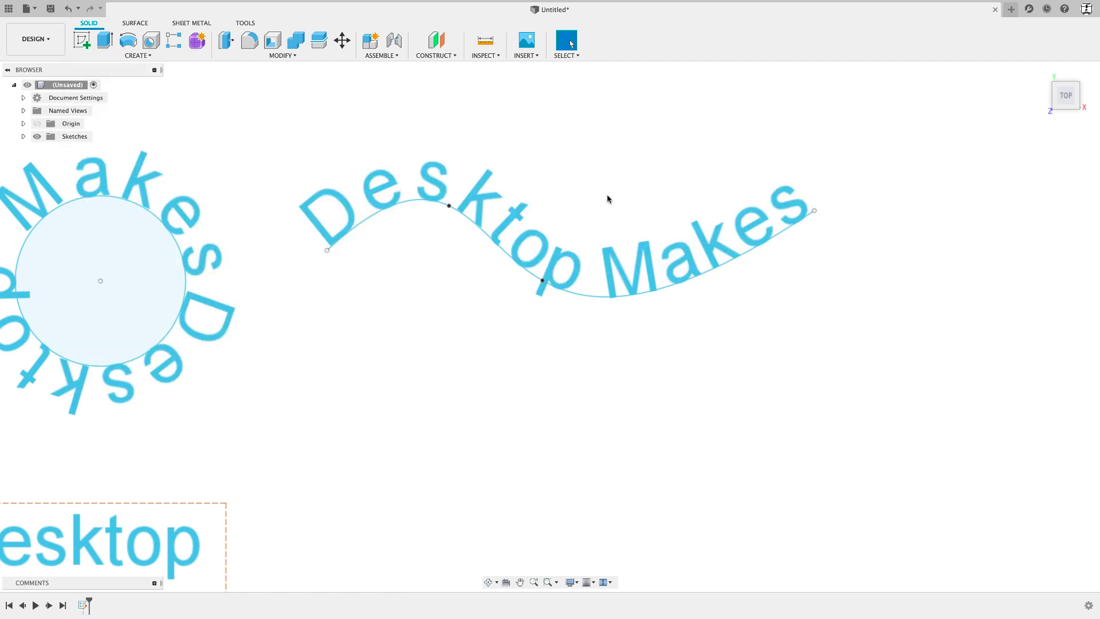
{"action": "mouse_move", "coordinate": [608, 197]}
{"action": "middle_mouse_down", "text": "shift"}
{"action": "mouse_move", "coordinate": [591, 199]}
{"action": "mouse_move", "coordinate": [589, 214]}
{"action": "mouse_move", "coordinate": [549, 187]}
{"action": "middle_mouse_up", "text": "shift"}
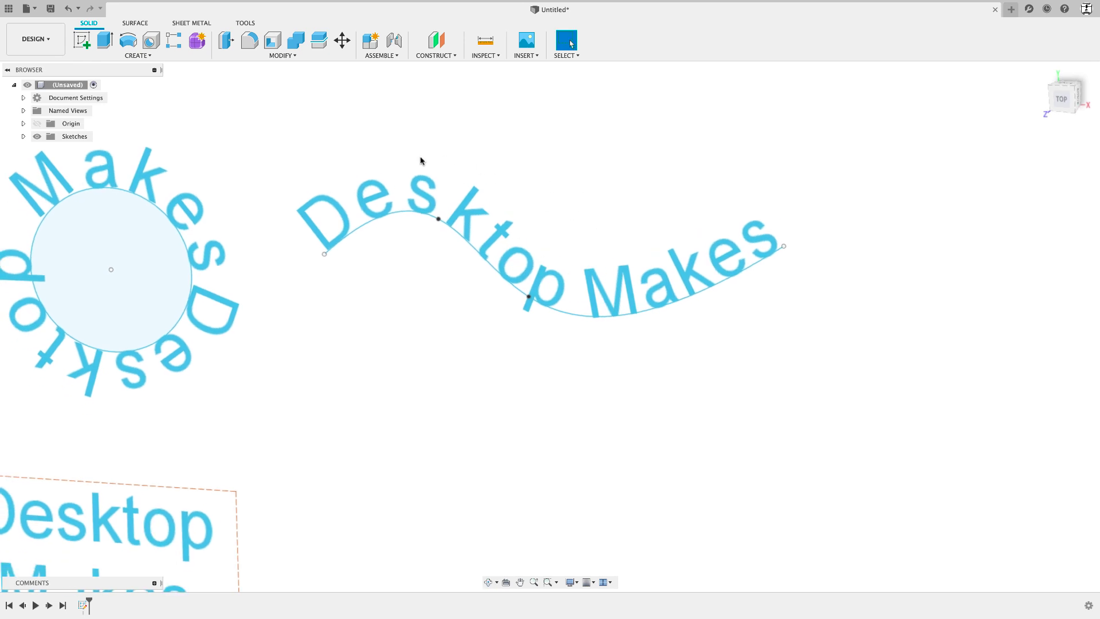
{"action": "middle_click_drag", "start_coordinate": [473, 176], "coordinate": [487, 167], "text": "shift"}
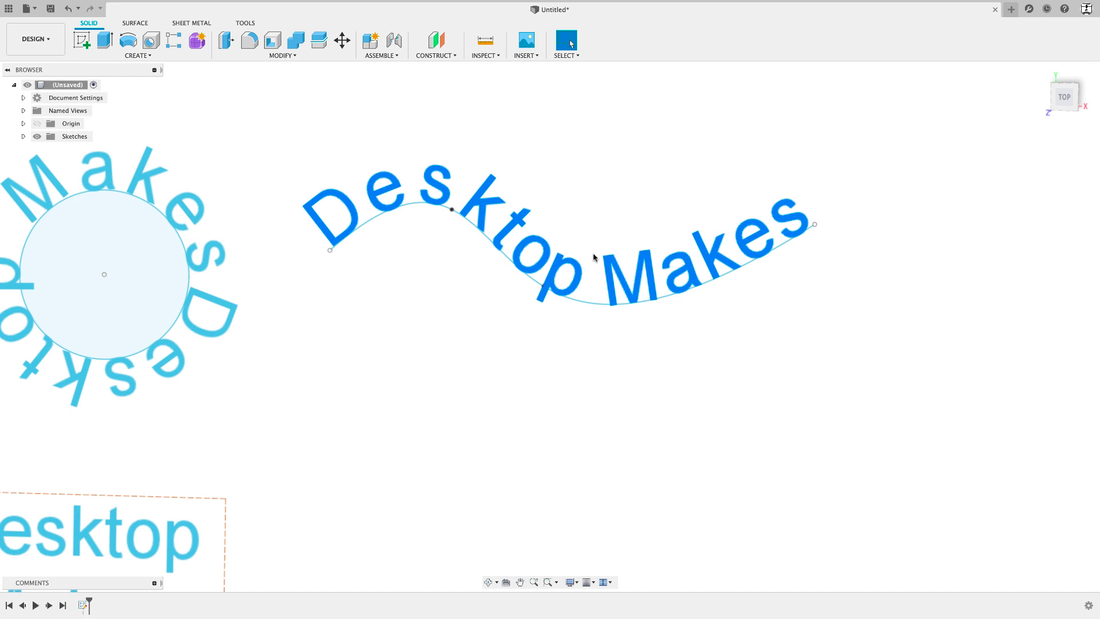
{"action": "mouse_move", "coordinate": [594, 256]}
{"action": "middle_mouse_down", "text": "shift"}
{"action": "mouse_move", "coordinate": [515, 248]}
{"action": "mouse_move", "coordinate": [132, 79]}
{"action": "middle_mouse_up", "text": "shift"}
Start a new sketch on a plane, then draw and reposition a circle of about 55 mm
{"action": "left_click", "coordinate": [83, 45]}
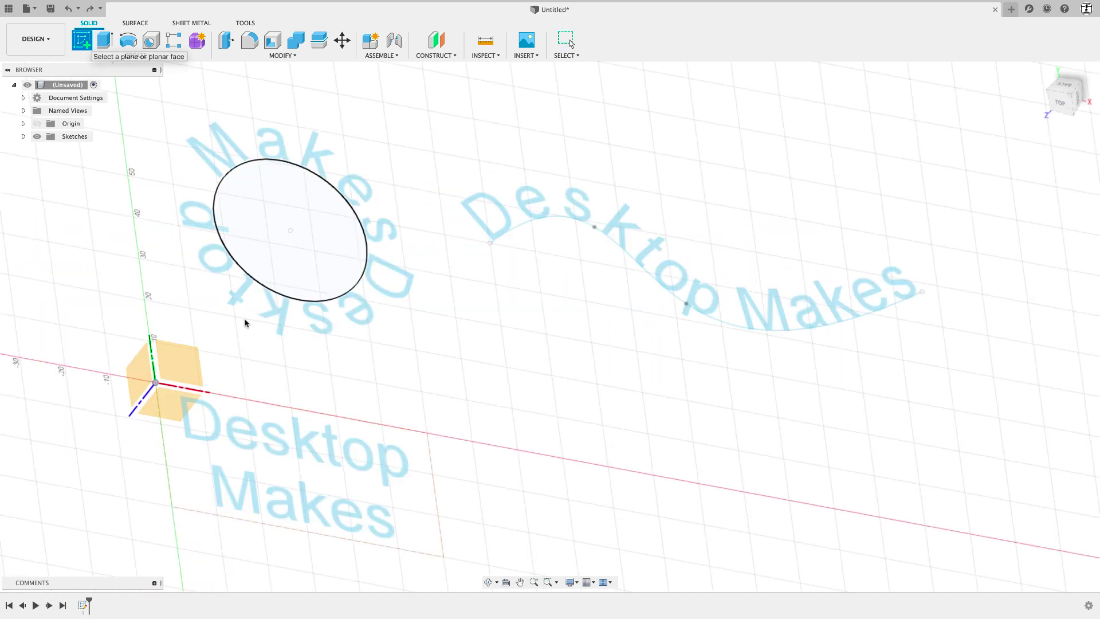
{"action": "left_click", "coordinate": [179, 409]}
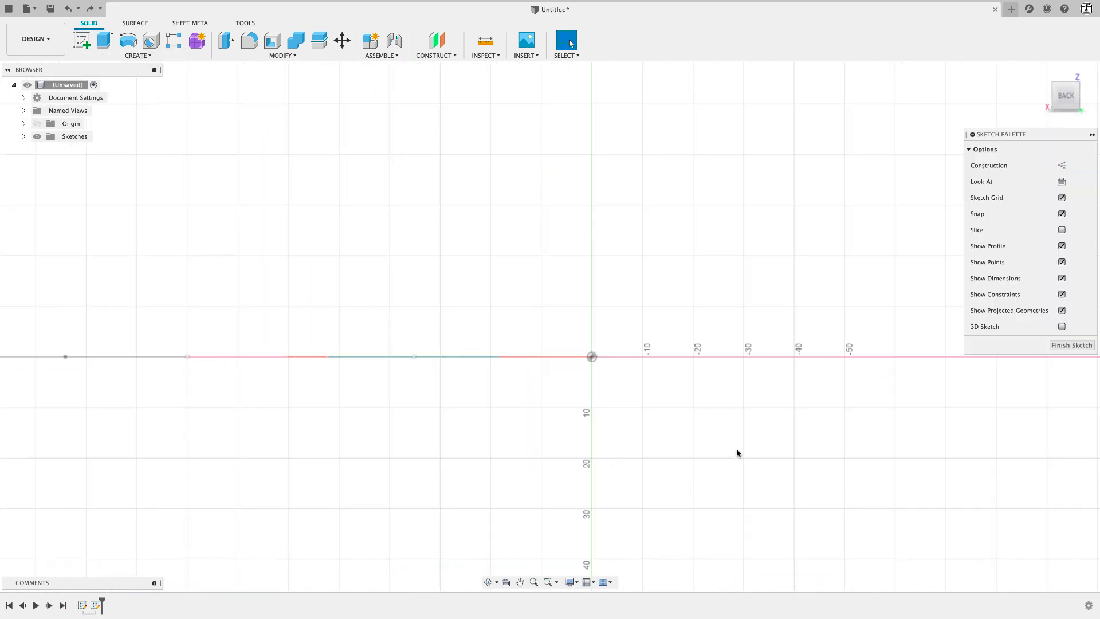
{"action": "mouse_move", "coordinate": [680, 363]}
{"action": "middle_mouse_down", "text": "shift"}
{"action": "mouse_move", "coordinate": [513, 405]}
{"action": "mouse_move", "coordinate": [570, 364]}
{"action": "mouse_move", "coordinate": [626, 364]}
{"action": "middle_mouse_up", "text": "shift"}
{"action": "scroll", "coordinate": [627, 364], "scroll_direction": "up", "scroll_amount": 2}
{"action": "scroll", "coordinate": [626, 364], "scroll_direction": "up", "scroll_amount": 2}
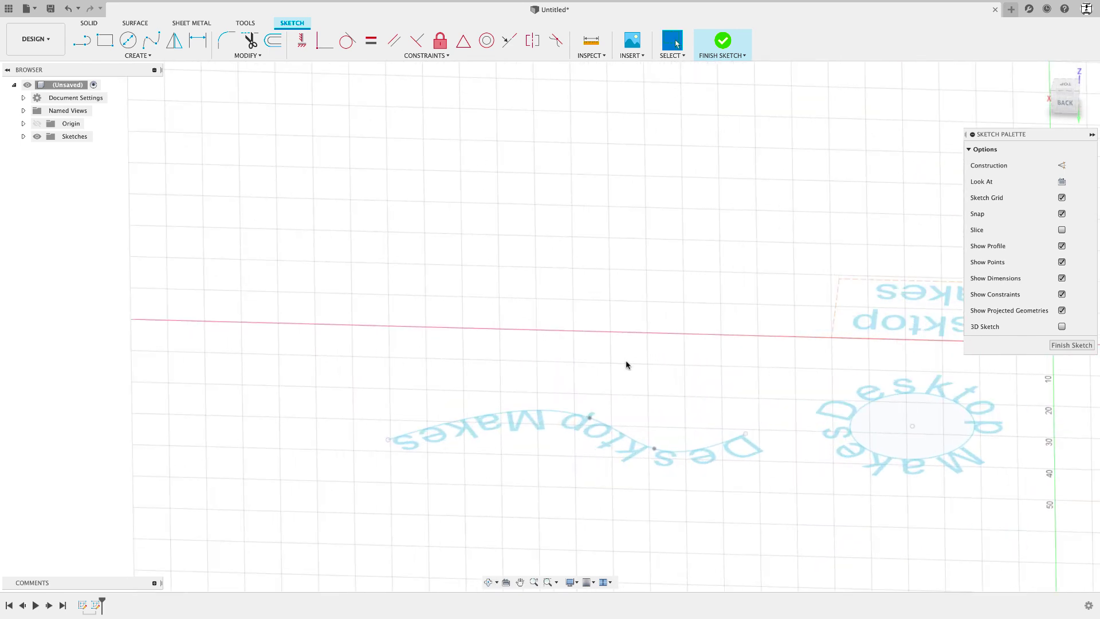
{"action": "left_click", "coordinate": [1066, 105]}
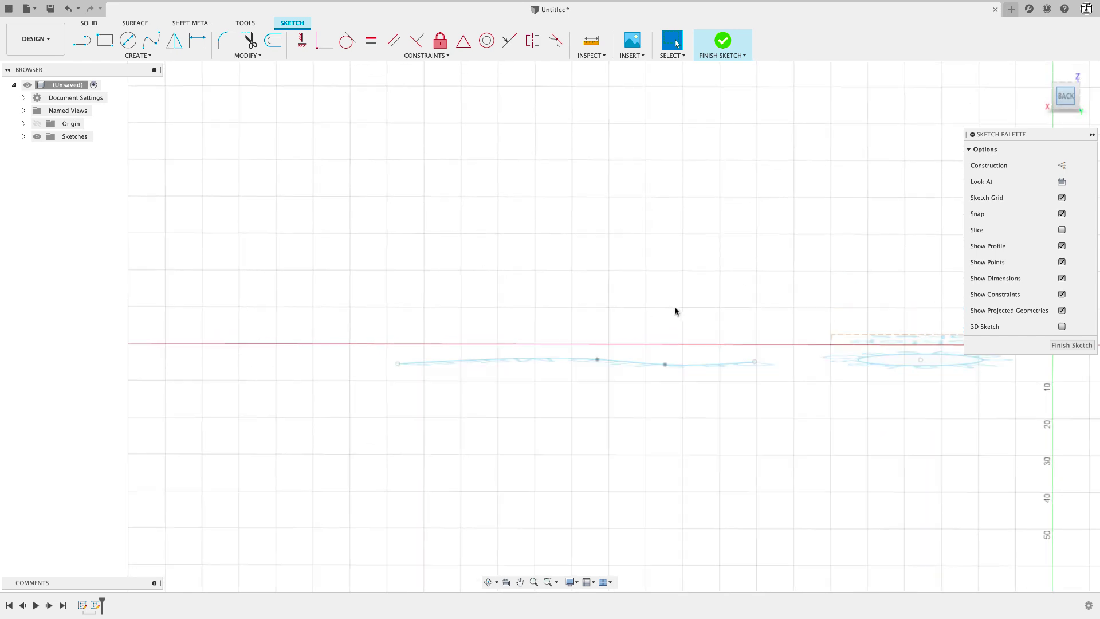
{"action": "key", "text": "c"}
{"action": "middle_click_drag", "start_coordinate": [621, 226], "coordinate": [565, 299]}
{"action": "left_click", "coordinate": [566, 299]}
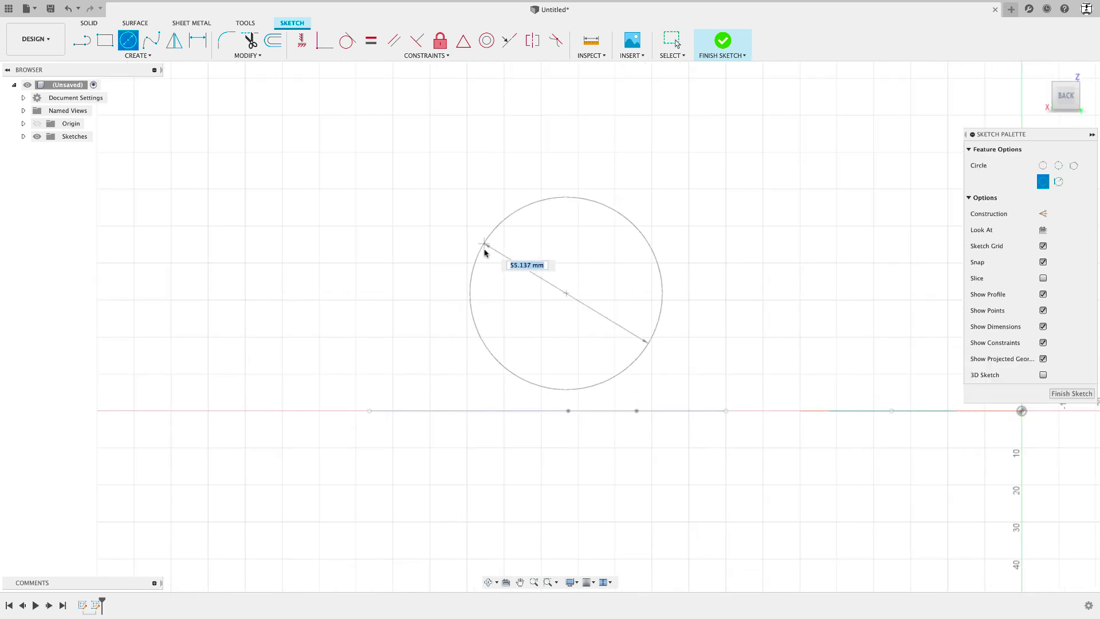
{"action": "left_click", "coordinate": [489, 253]}
{"action": "key", "text": "Escape"}
{"action": "left_click_drag", "start_coordinate": [564, 296], "coordinate": [528, 264]}
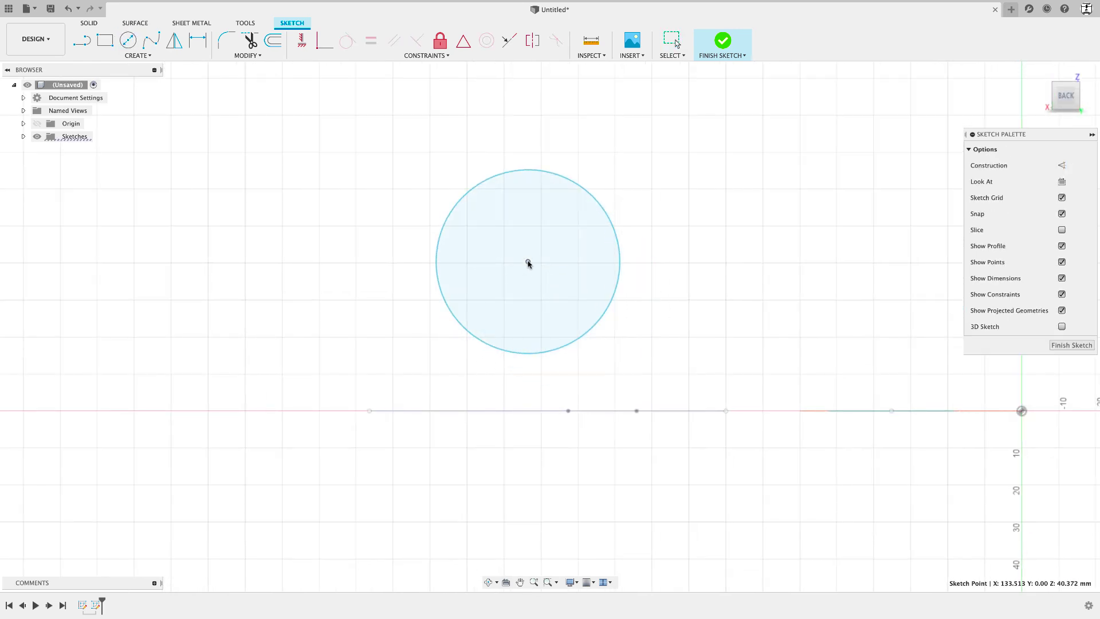
Offset the circle outward by about 4.463 mm to form a thin ring
{"action": "left_click", "coordinate": [232, 55]}
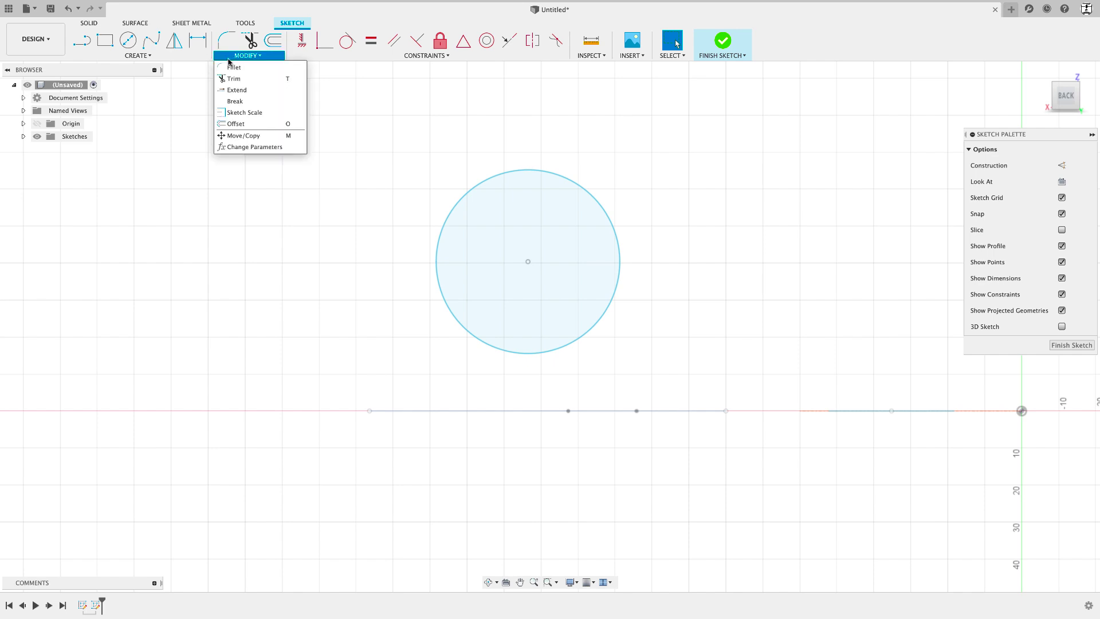
{"action": "left_click", "coordinate": [235, 122]}
{"action": "left_click", "coordinate": [522, 170]}
{"action": "left_click_drag", "start_coordinate": [521, 171], "coordinate": [522, 153]}
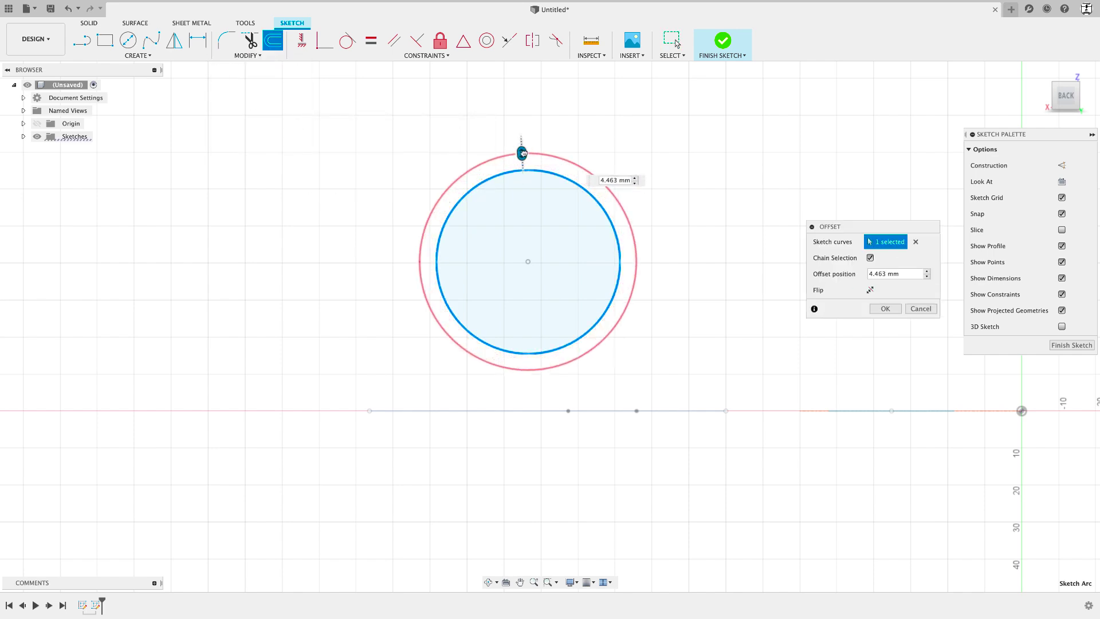
{"action": "left_click", "coordinate": [873, 308]}
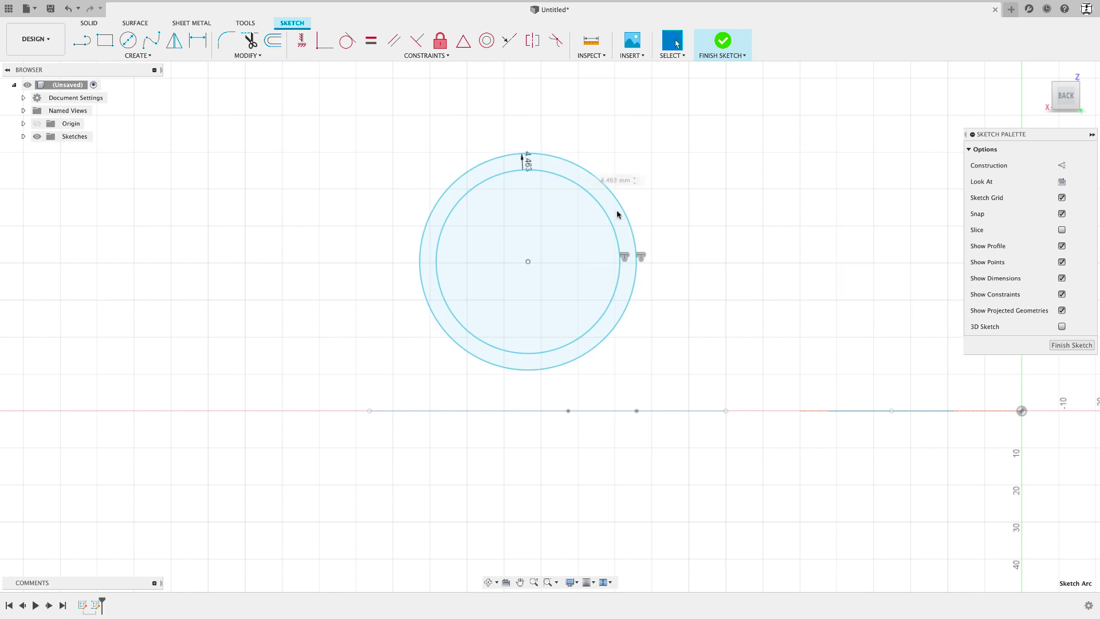
{"action": "mouse_move", "coordinate": [639, 255]}
{"action": "middle_mouse_down", "text": "shift"}
{"action": "mouse_move", "coordinate": [619, 169]}
{"action": "mouse_move", "coordinate": [627, 303]}
{"action": "middle_mouse_up", "text": "shift"}
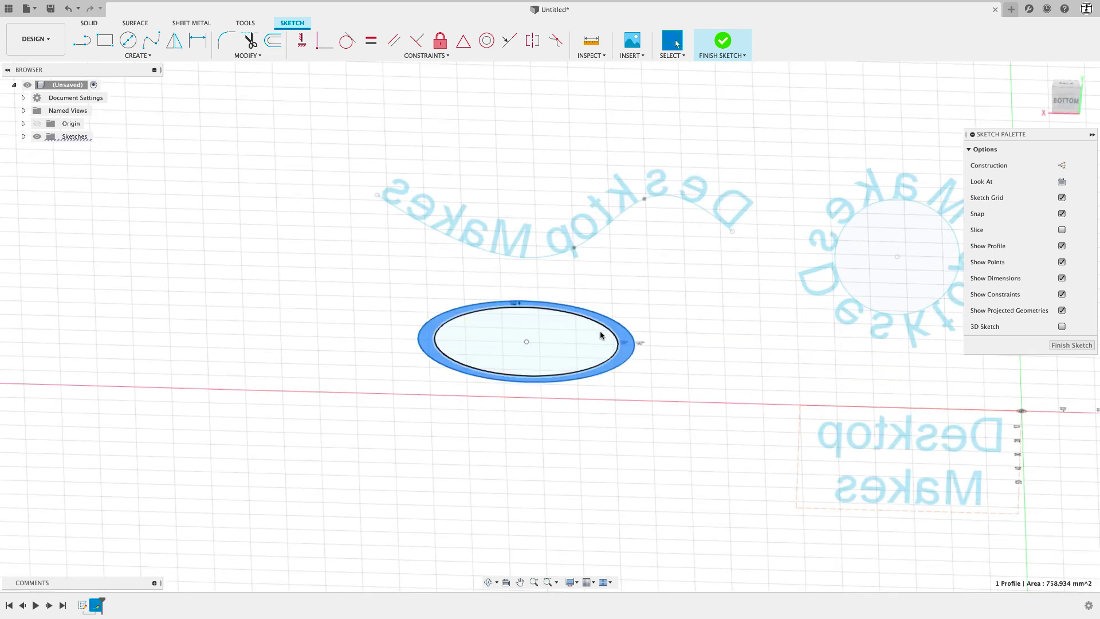
Extrude the ring profile 25 mm into a solid body
{"action": "key", "text": "e"}
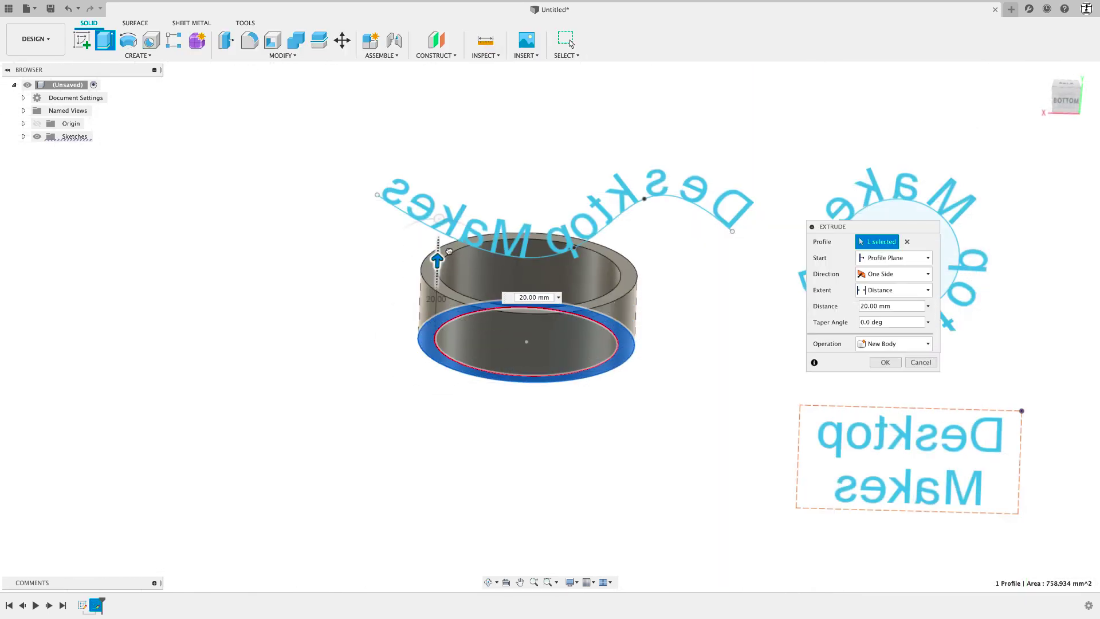
{"action": "middle_click_drag", "start_coordinate": [435, 241], "coordinate": [430, 274], "text": "shift"}
{"action": "mouse_move", "coordinate": [430, 276]}
{"action": "left_mouse_down"}
{"action": "mouse_move", "coordinate": [440, 288]}
{"action": "mouse_move", "coordinate": [460, 273]}
{"action": "left_mouse_up"}
{"action": "key", "text": "Return"}
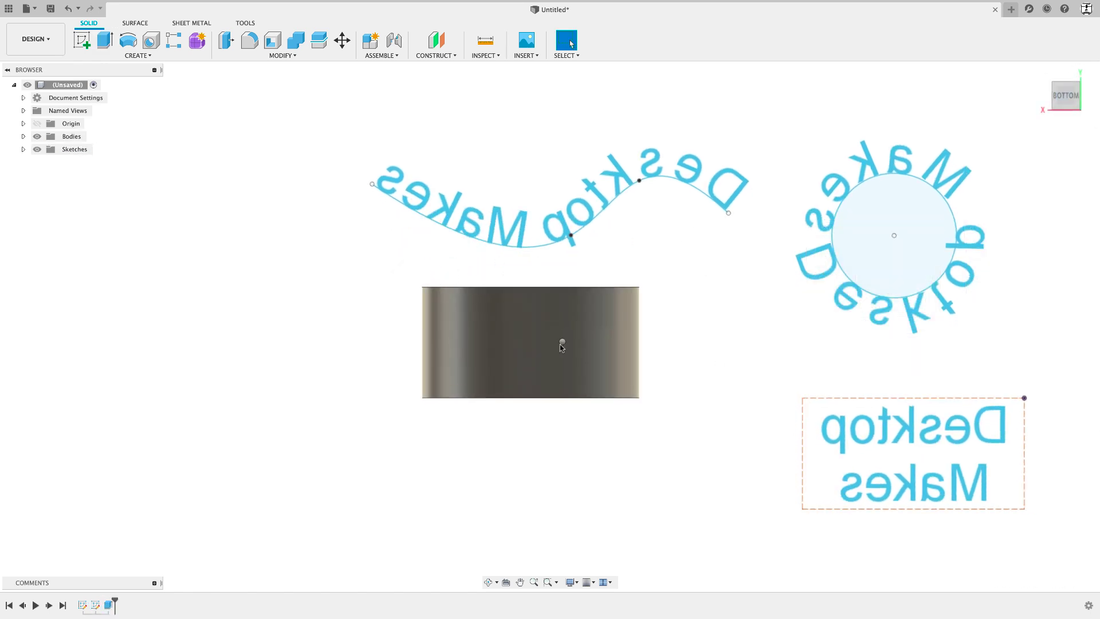
Move the ring body up above the sketched texts with Move/Copy
{"action": "right_click", "coordinate": [562, 342]}
{"action": "left_click", "coordinate": [540, 362]}
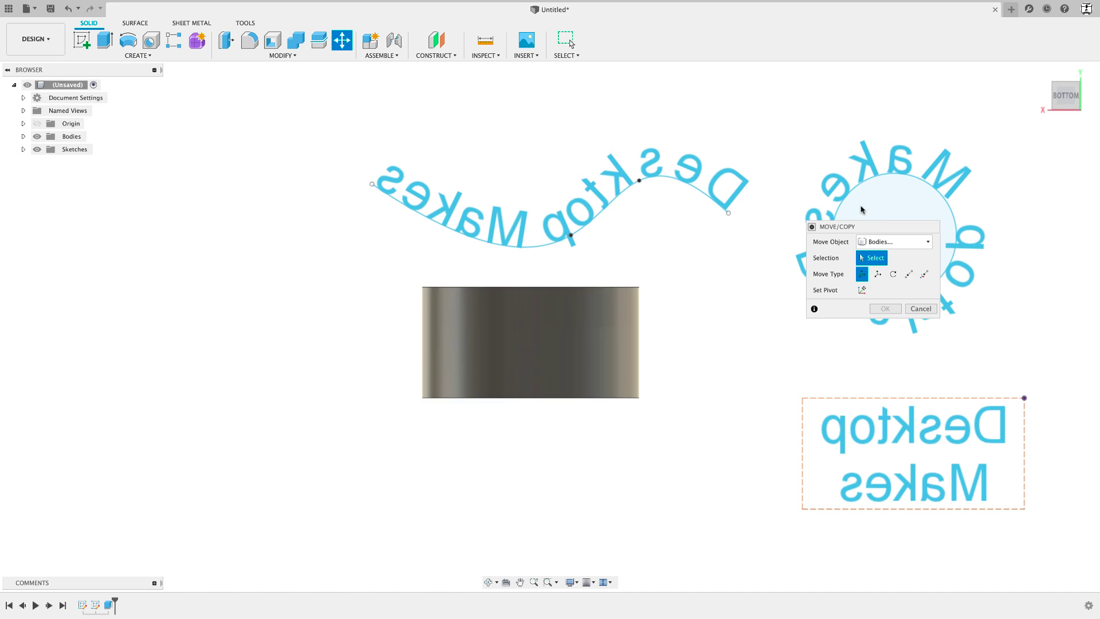
{"action": "left_click", "coordinate": [552, 337]}
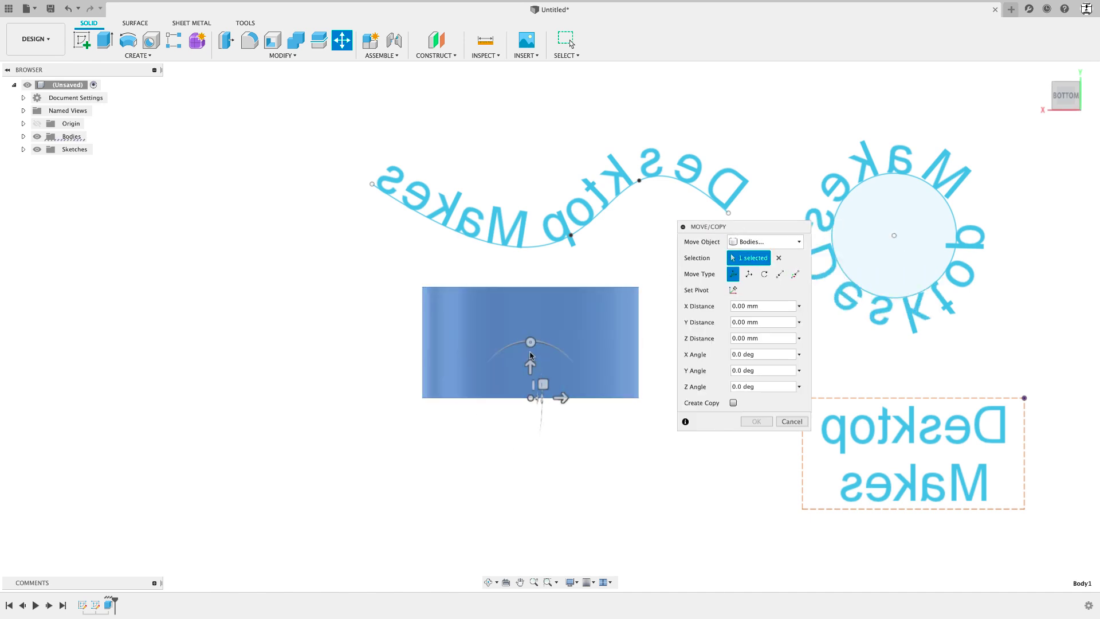
{"action": "mouse_move", "coordinate": [531, 369]}
{"action": "left_mouse_down"}
{"action": "mouse_move", "coordinate": [549, 225]}
{"action": "mouse_move", "coordinate": [587, 258]}
{"action": "left_mouse_up"}
{"action": "left_click_drag", "start_coordinate": [554, 222], "coordinate": [553, 217]}
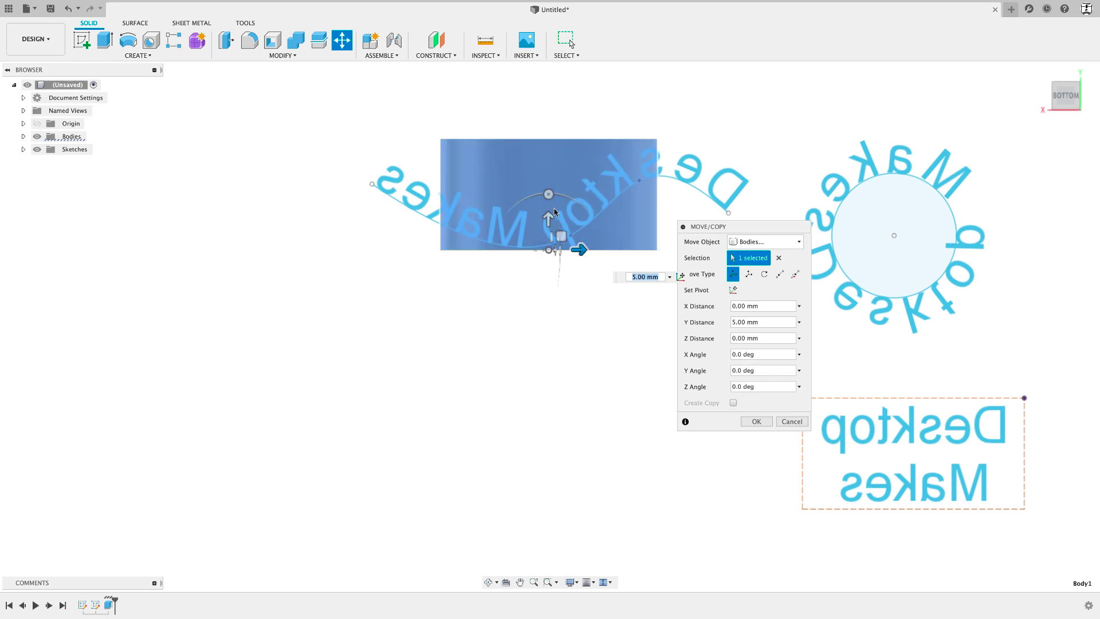
{"action": "left_click", "coordinate": [756, 423]}
{"action": "middle_click_drag", "start_coordinate": [622, 338], "coordinate": [572, 368], "text": "shift"}
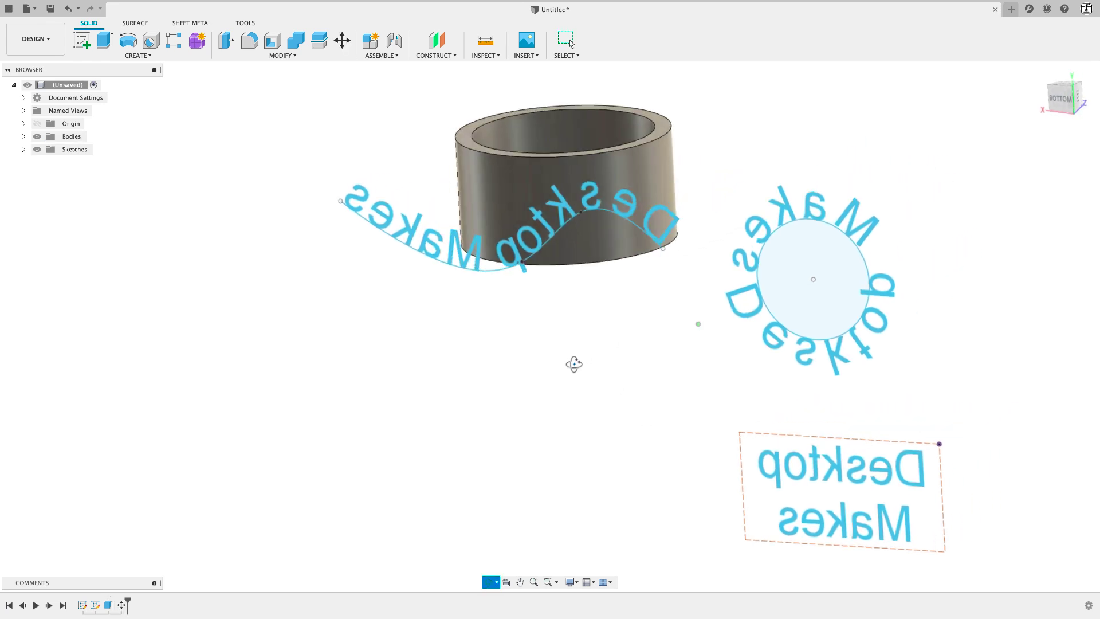
Emboss the wavy 'Desktop Makes' text 2 mm deep onto the ring's outer face
{"action": "left_click", "coordinate": [139, 57]}
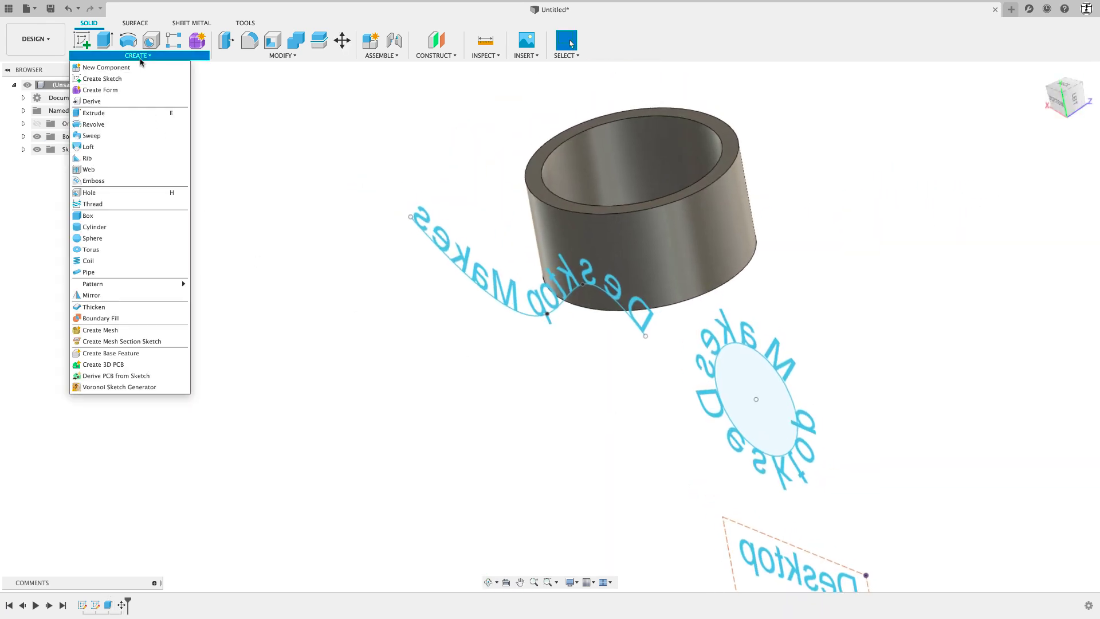
{"action": "left_click", "coordinate": [94, 177]}
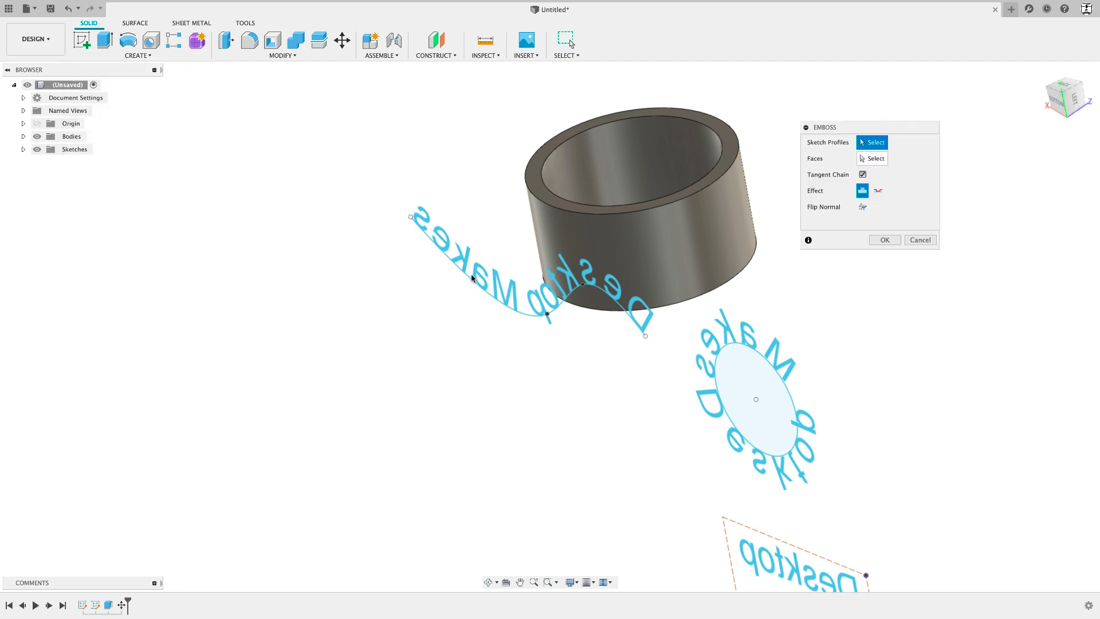
{"action": "left_click", "coordinate": [495, 279]}
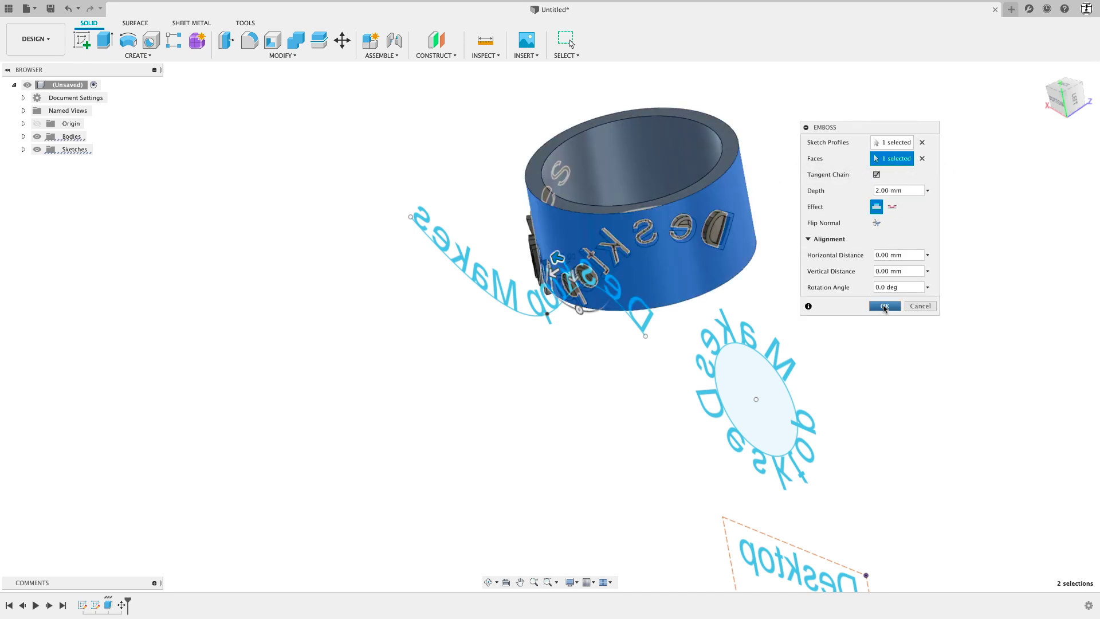
{"action": "left_click", "coordinate": [885, 308]}
{"action": "mouse_move", "coordinate": [754, 371]}
{"action": "middle_mouse_down", "text": "shift"}
{"action": "mouse_move", "coordinate": [815, 361]}
{"action": "mouse_move", "coordinate": [729, 339]}
{"action": "mouse_move", "coordinate": [729, 327]}
{"action": "mouse_move", "coordinate": [845, 312]}
{"action": "mouse_move", "coordinate": [754, 337]}
{"action": "mouse_move", "coordinate": [736, 371]}
{"action": "mouse_move", "coordinate": [647, 420]}
{"action": "mouse_move", "coordinate": [722, 351]}
{"action": "mouse_move", "coordinate": [691, 368]}
{"action": "mouse_move", "coordinate": [511, 399]}
{"action": "mouse_move", "coordinate": [651, 376]}
{"action": "mouse_move", "coordinate": [721, 404]}
{"action": "mouse_move", "coordinate": [421, 398]}
{"action": "mouse_move", "coordinate": [510, 435]}
{"action": "mouse_move", "coordinate": [424, 452]}
{"action": "mouse_move", "coordinate": [425, 425]}
{"action": "mouse_move", "coordinate": [388, 445]}
{"action": "mouse_move", "coordinate": [455, 450]}
{"action": "middle_mouse_up", "text": "shift"}
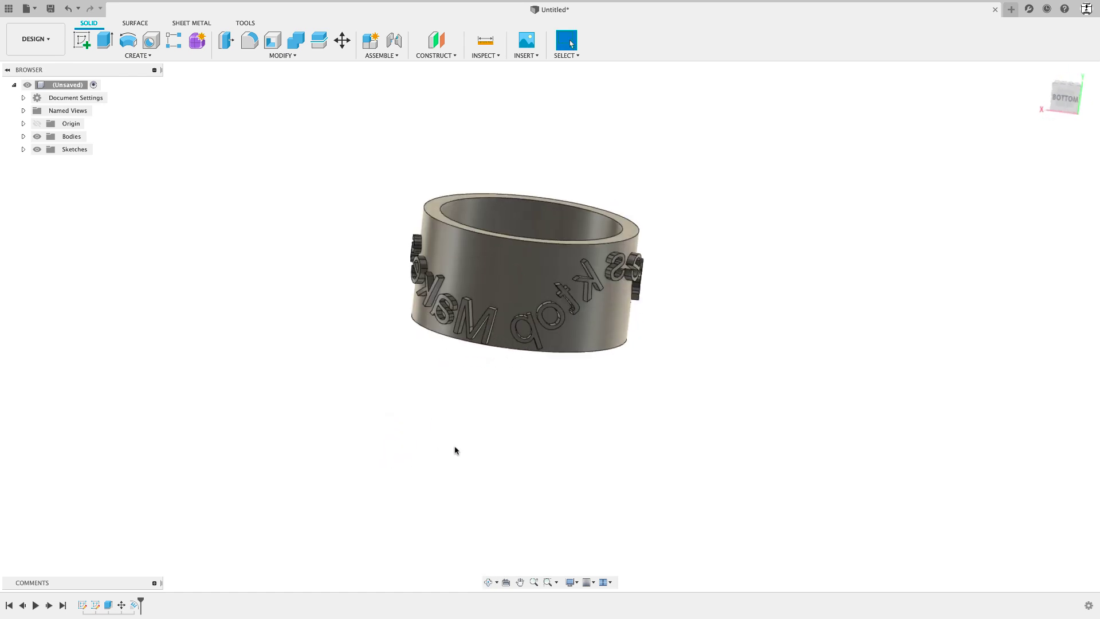
Reopen Sketch1 and edit the 'Desktop Makes' text on the spline
{"action": "middle_click_drag", "start_coordinate": [215, 570], "coordinate": [108, 552], "text": "shift"}
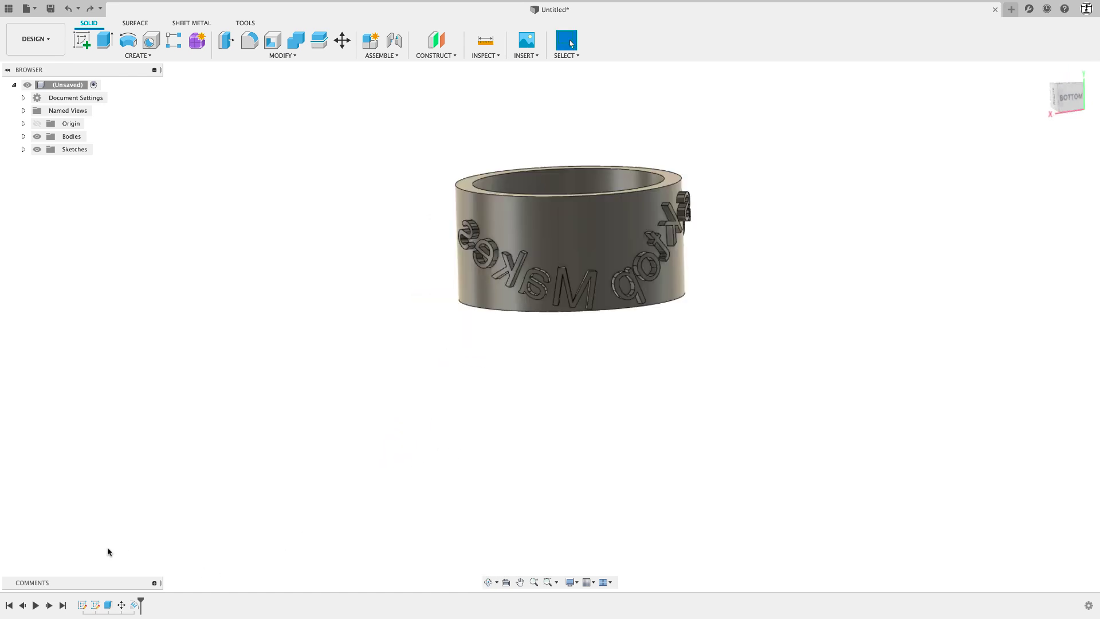
{"action": "double_click", "coordinate": [82, 605]}
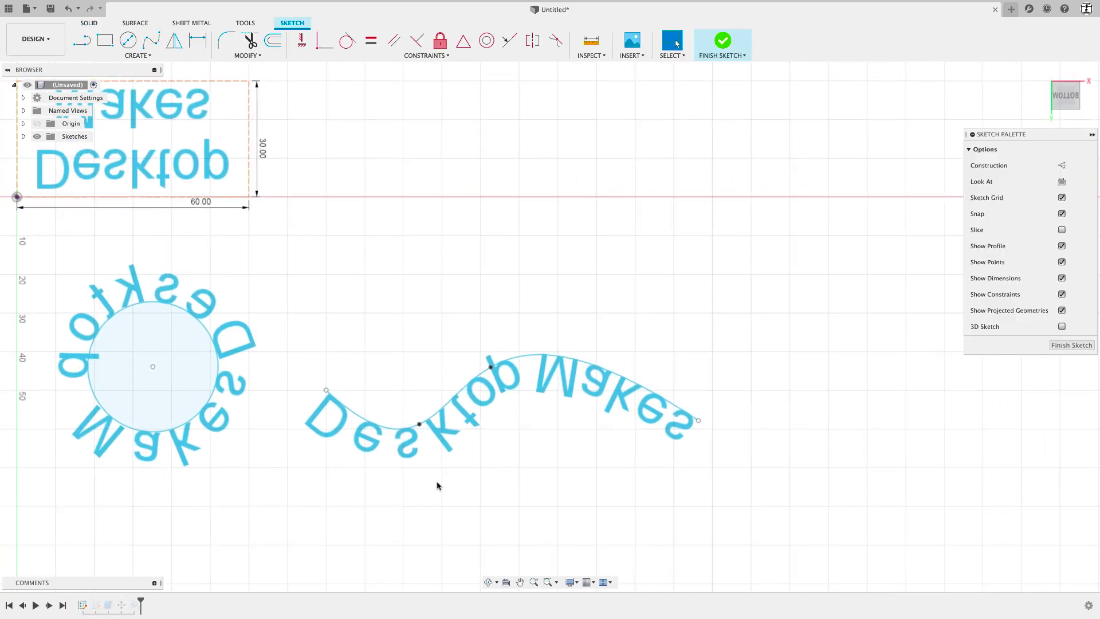
{"action": "double_click", "coordinate": [539, 388]}
{"action": "left_click_drag", "start_coordinate": [841, 175], "coordinate": [713, 178]}
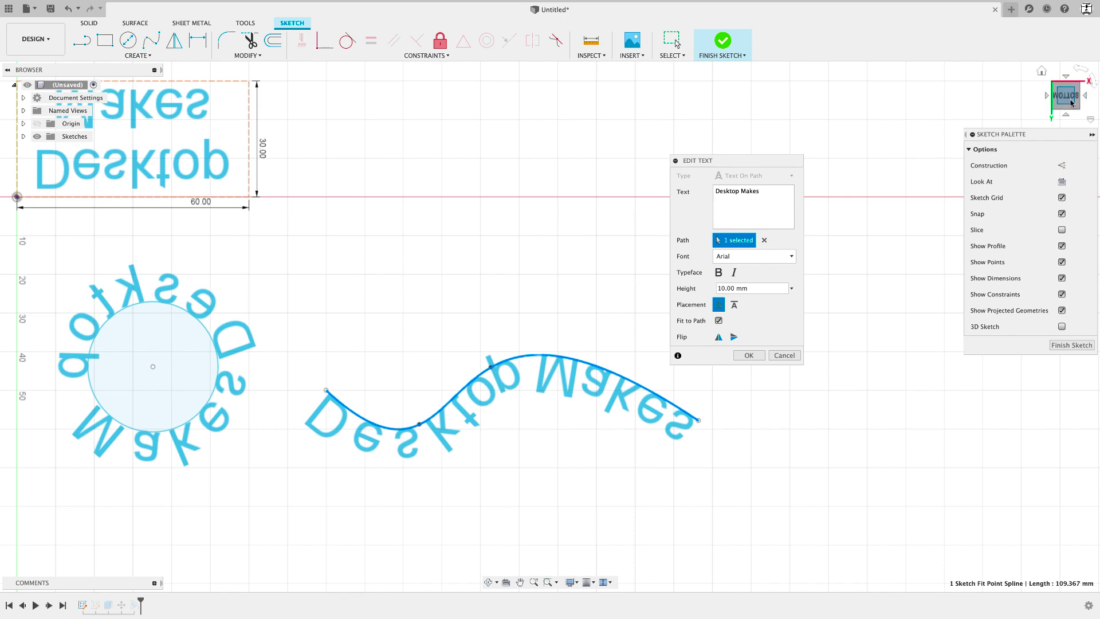
Flip the spline text horizontally and finish the sketch so the emboss updates
{"action": "left_click", "coordinate": [1081, 69]}
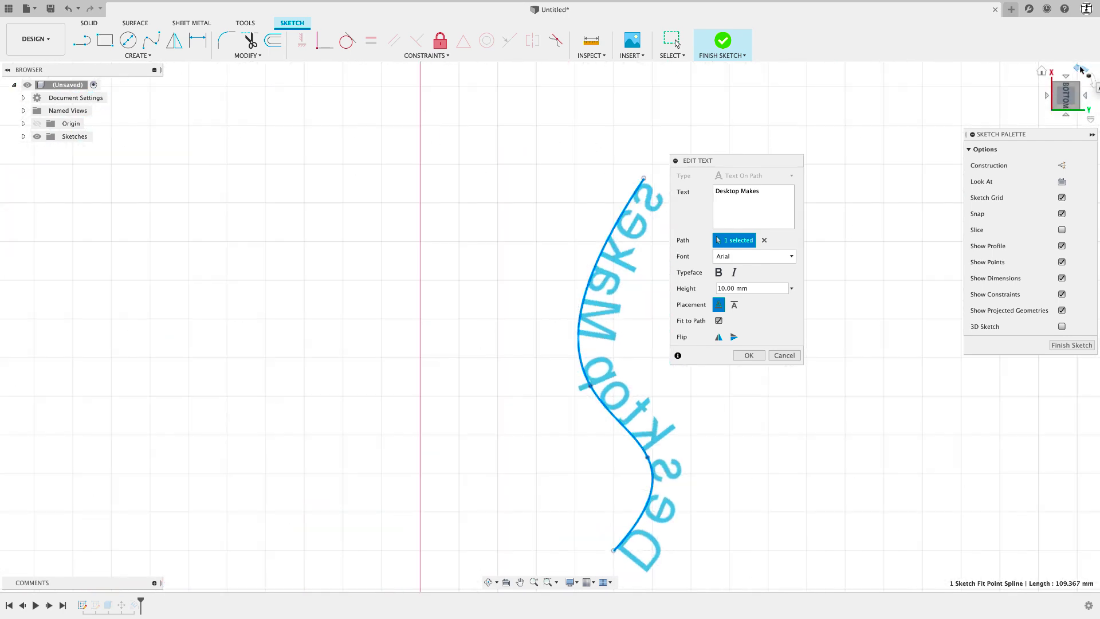
{"action": "left_click", "coordinate": [1080, 69]}
{"action": "mouse_move", "coordinate": [653, 454]}
{"action": "middle_mouse_down"}
{"action": "mouse_move", "coordinate": [437, 478]}
{"action": "mouse_move", "coordinate": [474, 484]}
{"action": "middle_mouse_up"}
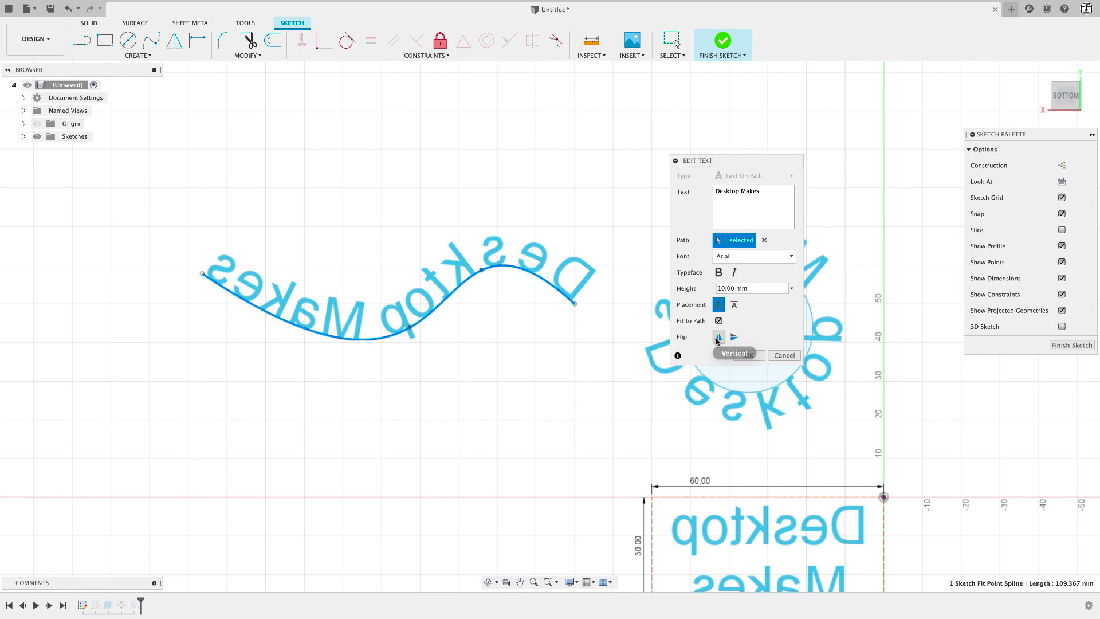
{"action": "left_click", "coordinate": [718, 337]}
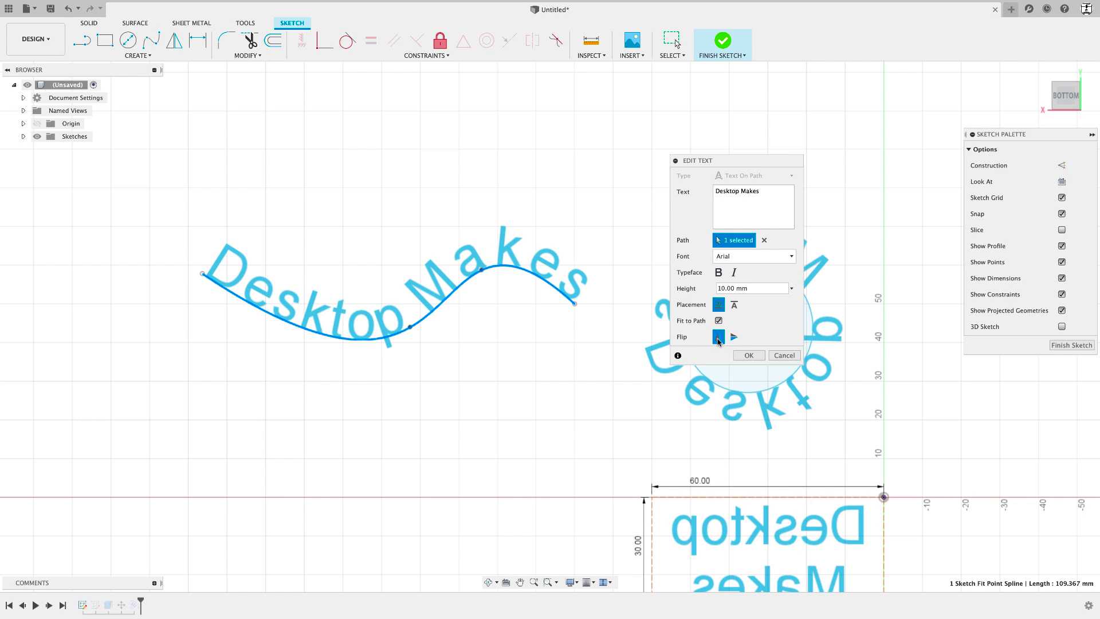
{"action": "left_click", "coordinate": [749, 355]}
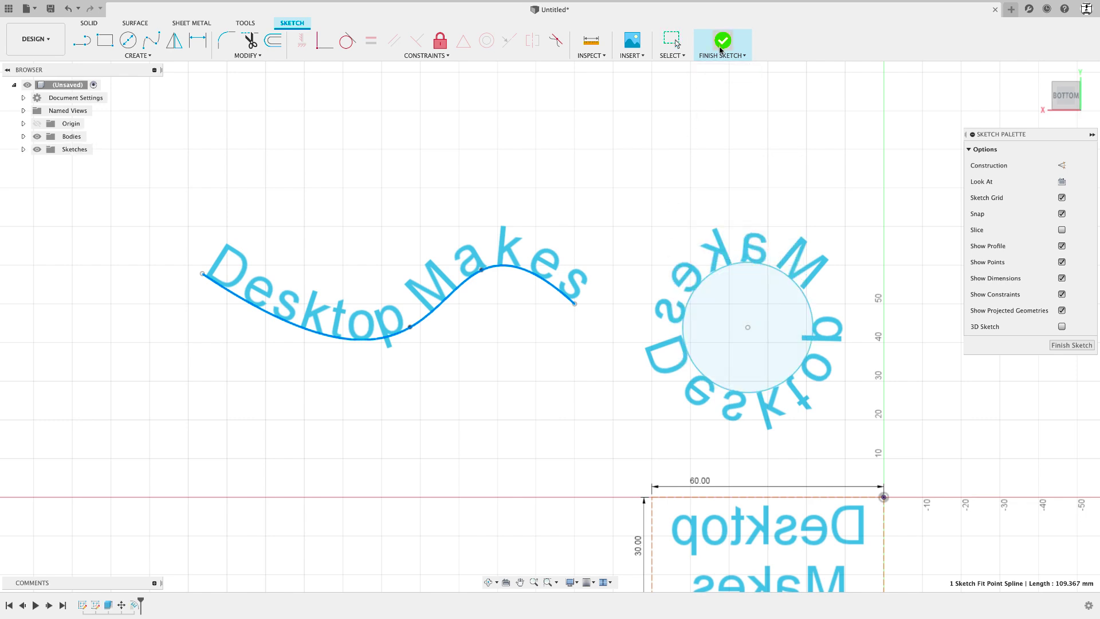
{"action": "left_click", "coordinate": [720, 43]}
{"action": "mouse_move", "coordinate": [636, 326]}
{"action": "middle_mouse_down", "text": "shift"}
{"action": "mouse_move", "coordinate": [699, 330]}
{"action": "mouse_move", "coordinate": [596, 350]}
{"action": "middle_mouse_up", "text": "shift"}
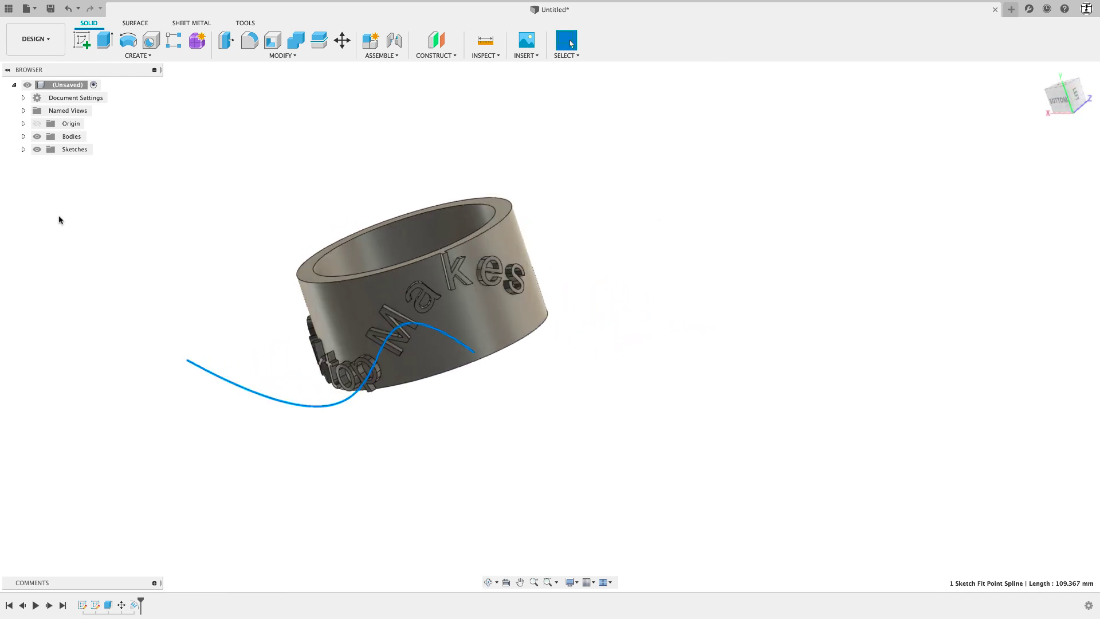
Turn off the Sketches folder's visibility in the Browser
{"action": "left_click", "coordinate": [36, 149]}
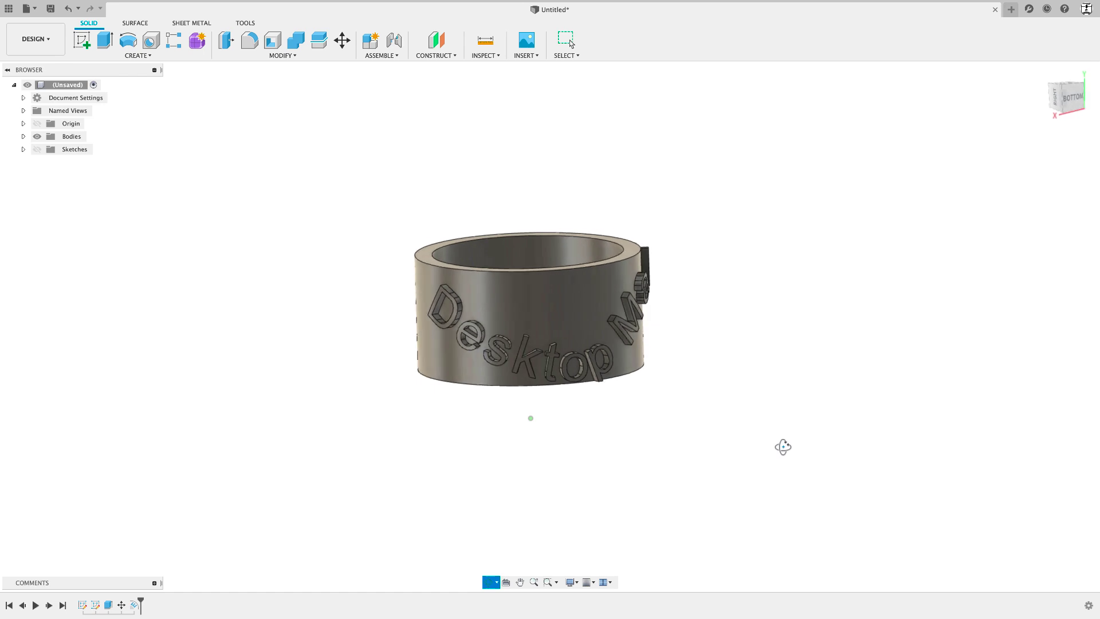